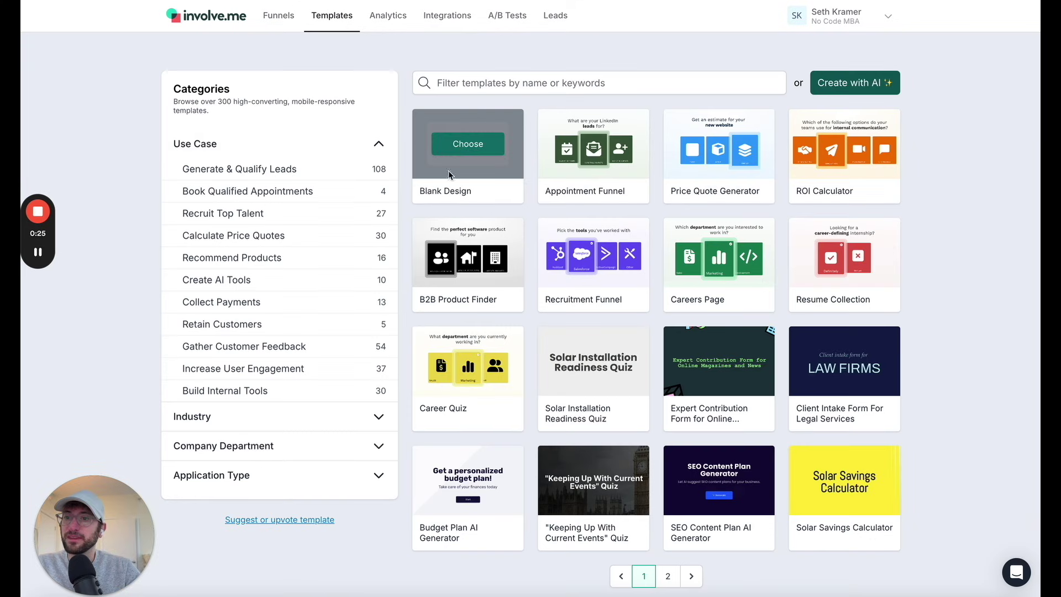
Search the templates for "recruitment" and choose the Recruitment Funnel template.
click(480, 86)
text(recruitment)
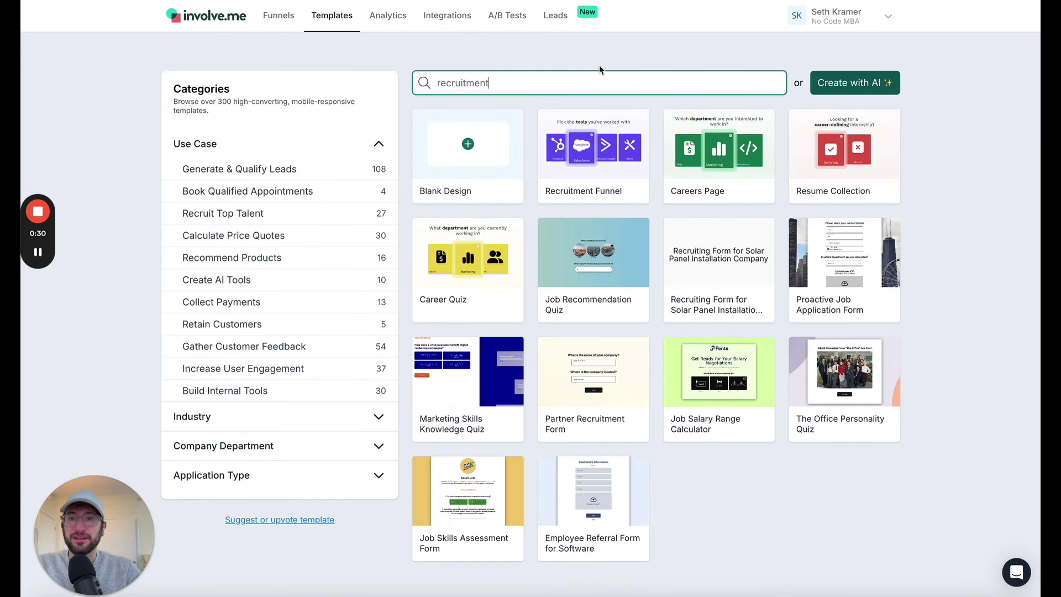
mouse_move(580, 165)
click(601, 164)
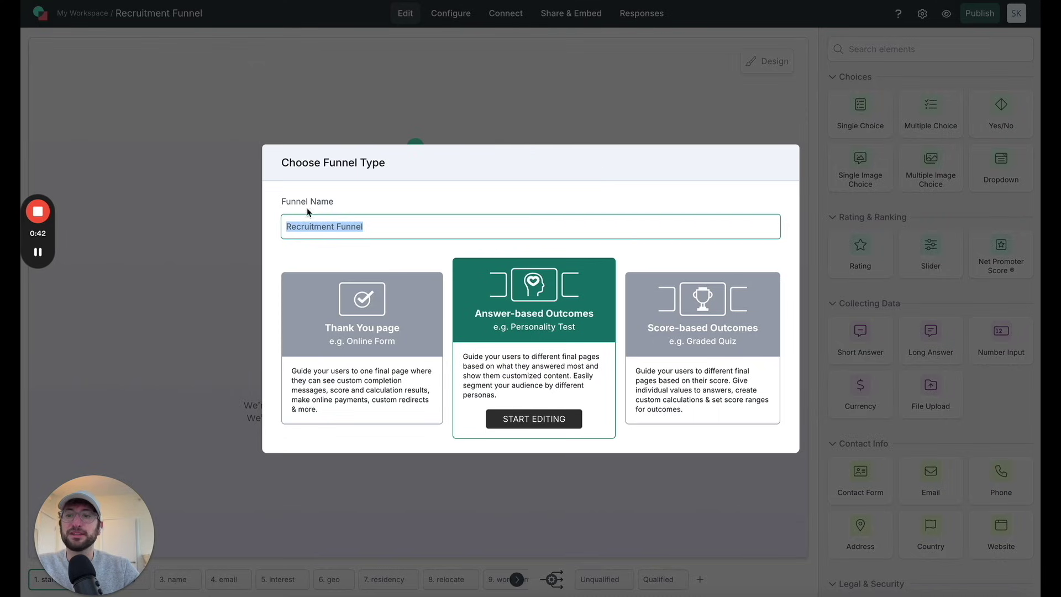
Name the funnel "Recruitment Funnel No Code MBA Test", choose Answer-based Outcomes as its type and start editing.
click(339, 228)
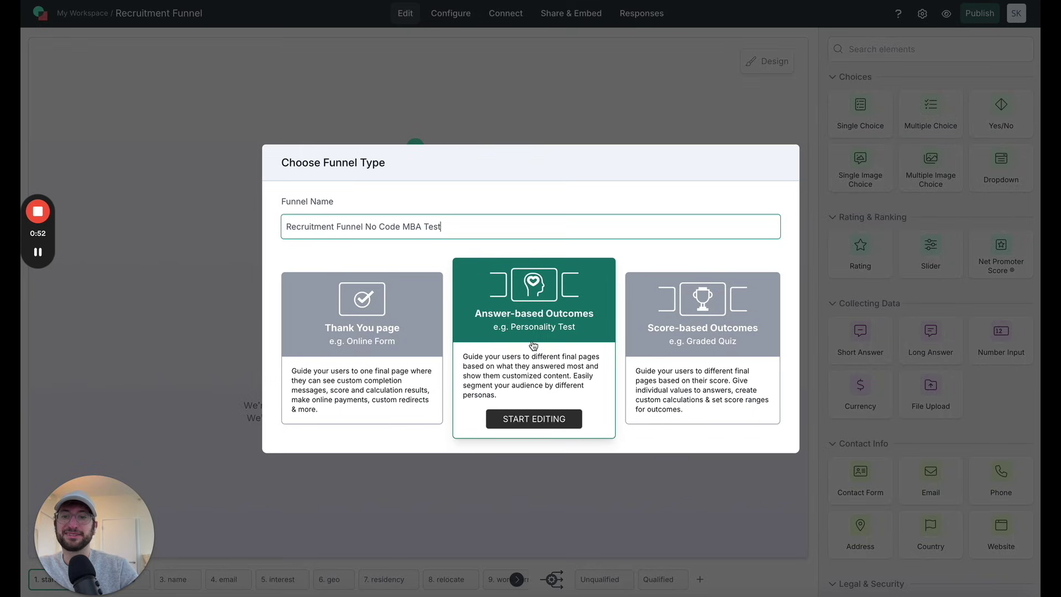
click(38, 253)
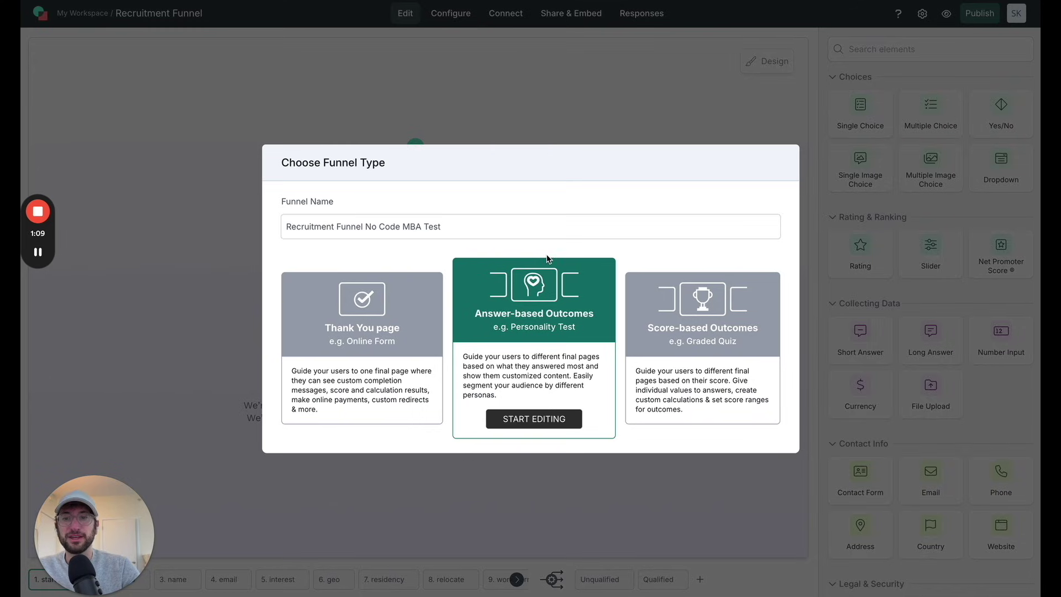
click(517, 311)
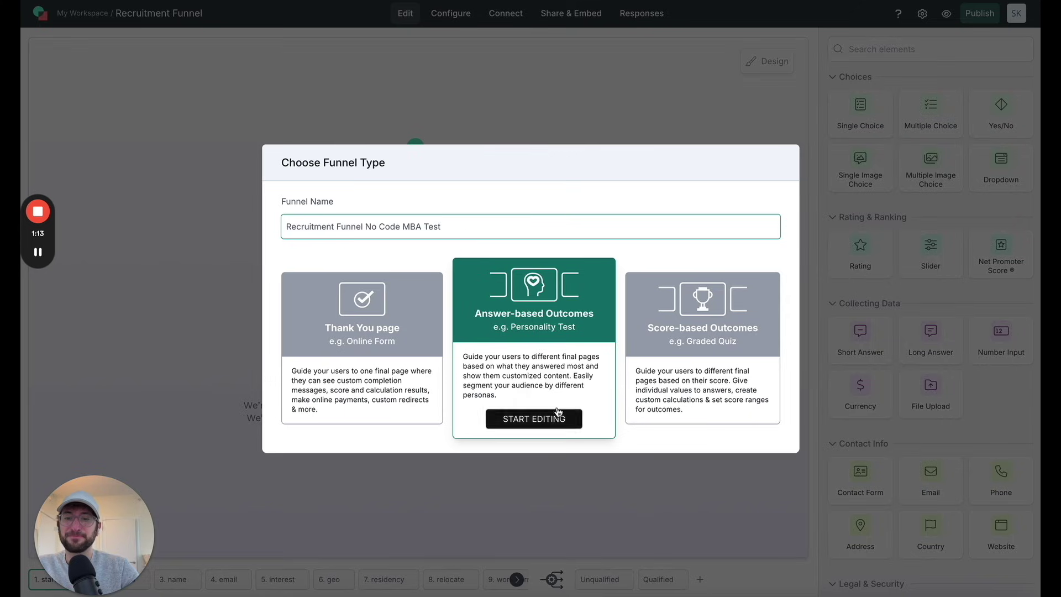
click(534, 419)
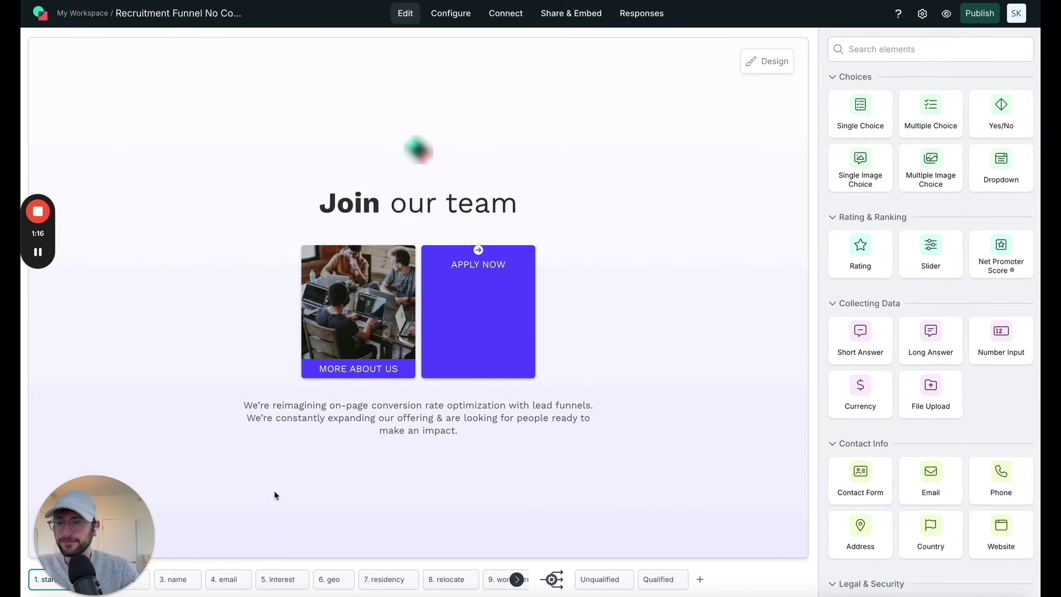
drag(110, 527, 744, 395)
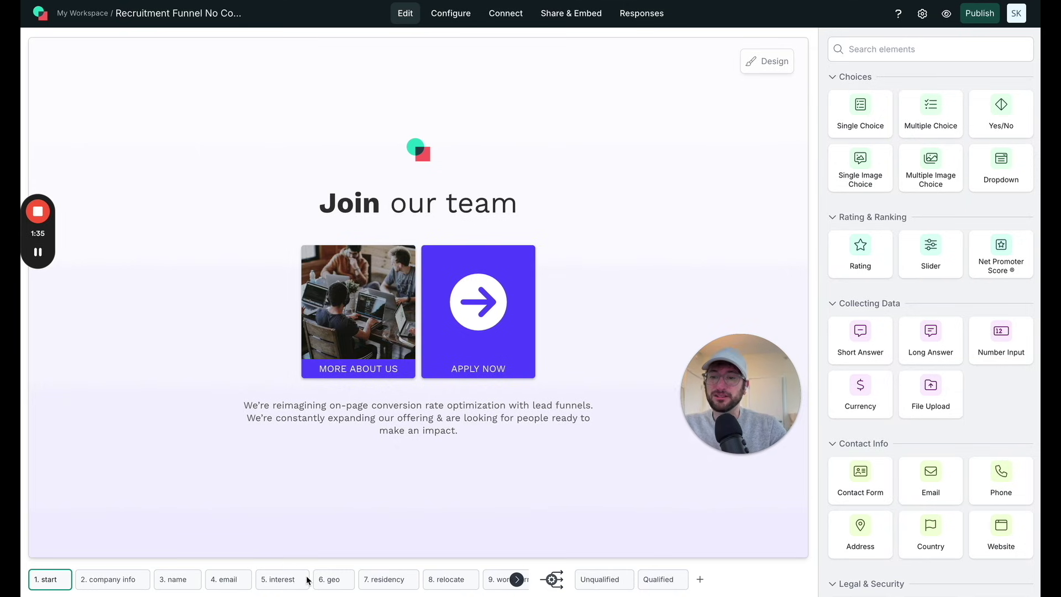
Look through the funnel's question pages, including company info, name, email, interest, geo and residency.
mouse_move(88, 577)
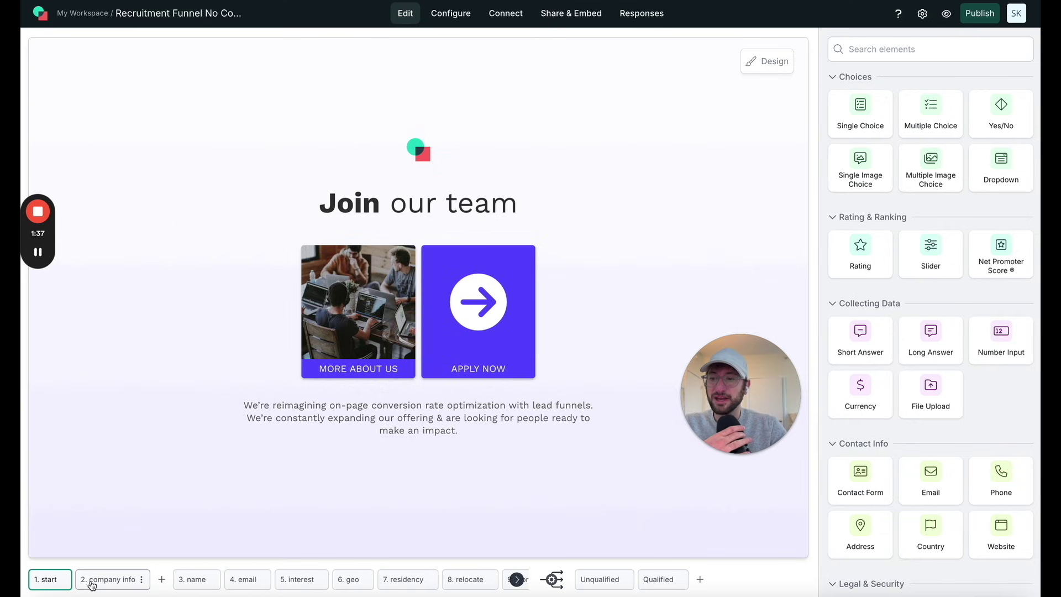
scroll(88, 578, right, 5)
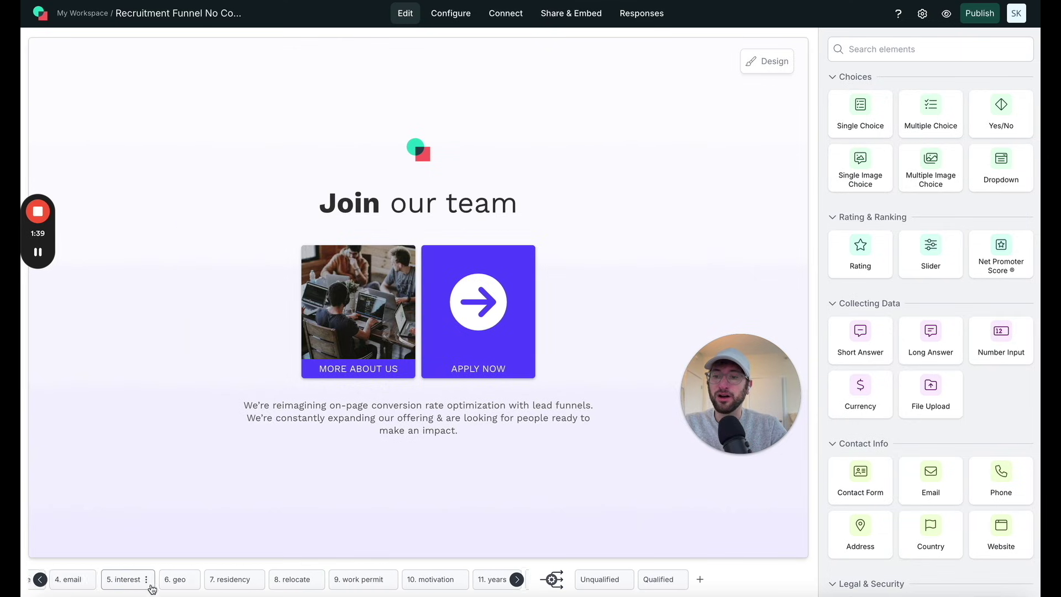
scroll(216, 579, right, 4)
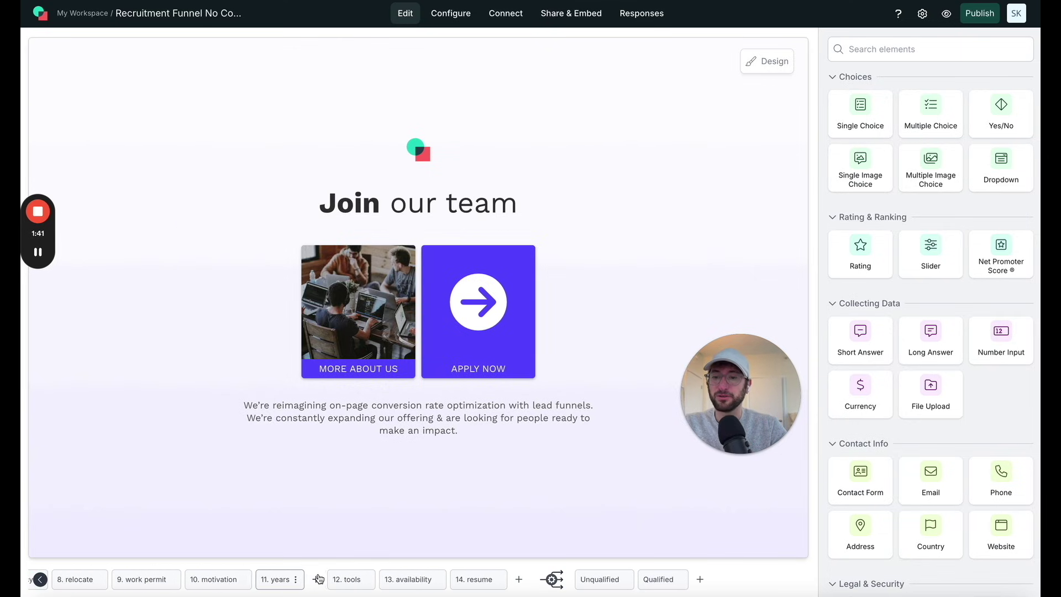
scroll(372, 583, left, 9)
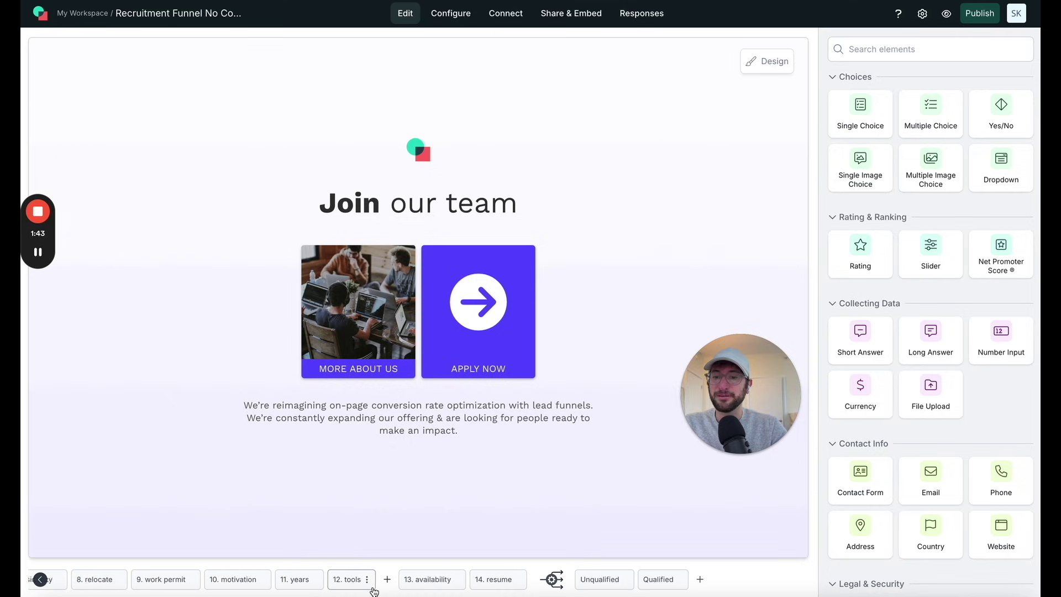
click(123, 580)
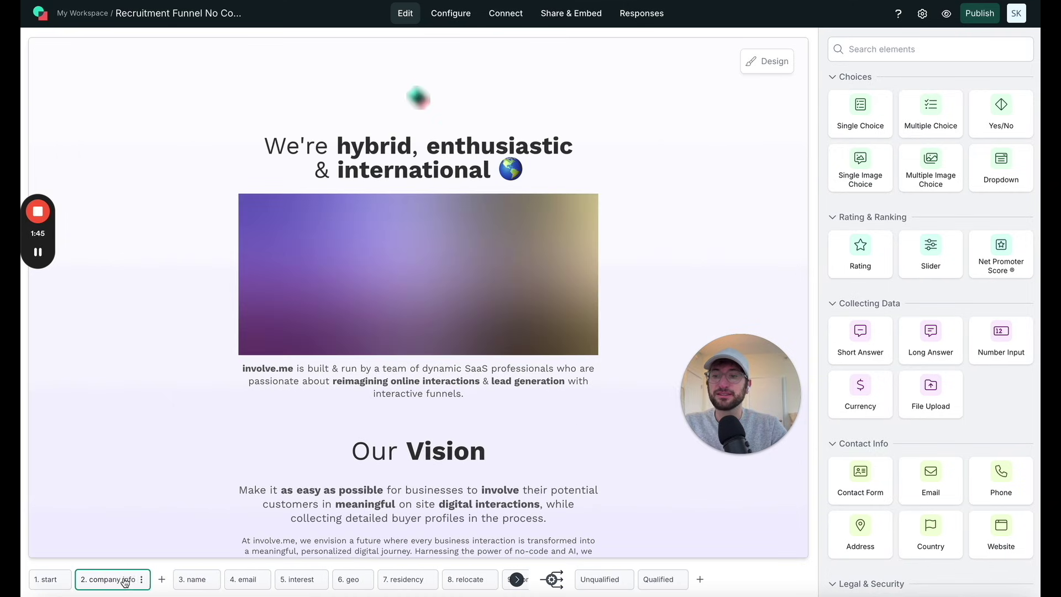
click(181, 584)
click(227, 580)
click(301, 579)
click(337, 580)
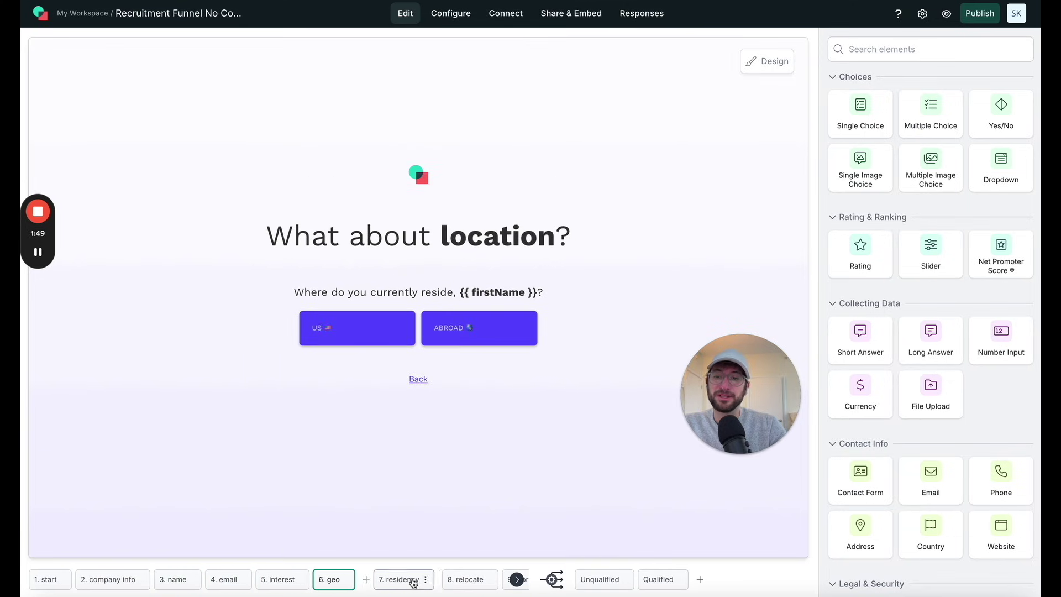
click(397, 580)
scroll(467, 585, right, 5)
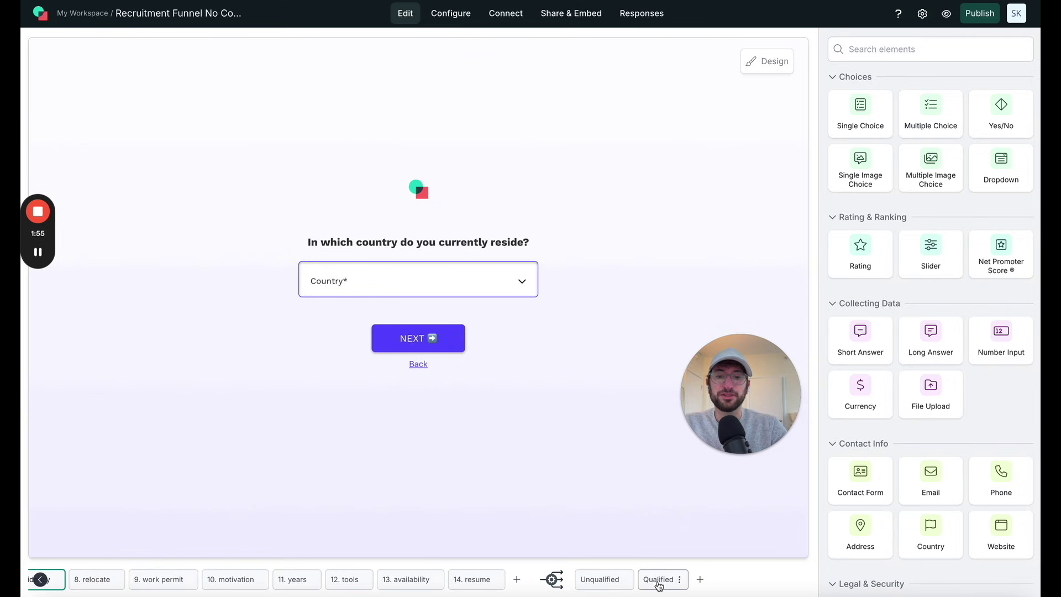
Compare the Unqualified and Qualified outcome pages, including the interview scheduling calendar on the Qualified page.
click(616, 584)
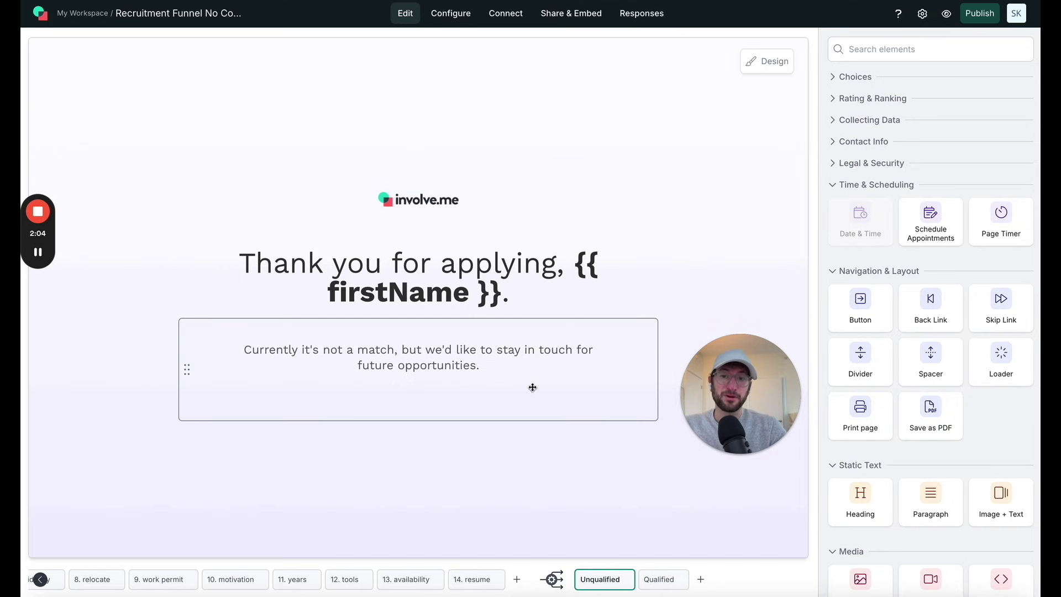
click(657, 580)
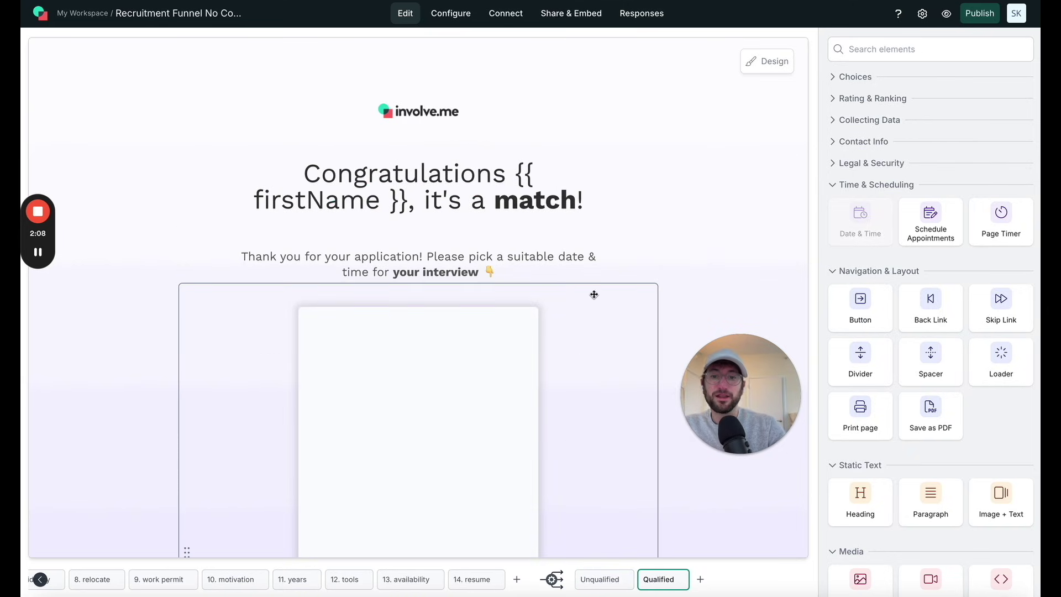
scroll(618, 348, down, 3)
scroll(440, 222, down, 3)
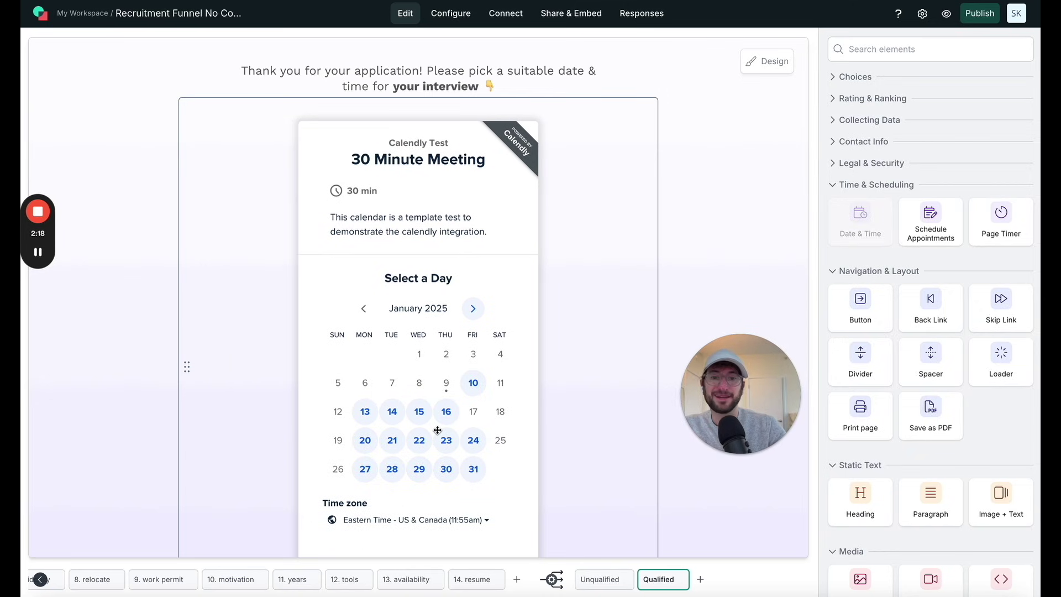
click(602, 579)
click(670, 580)
click(617, 583)
click(663, 581)
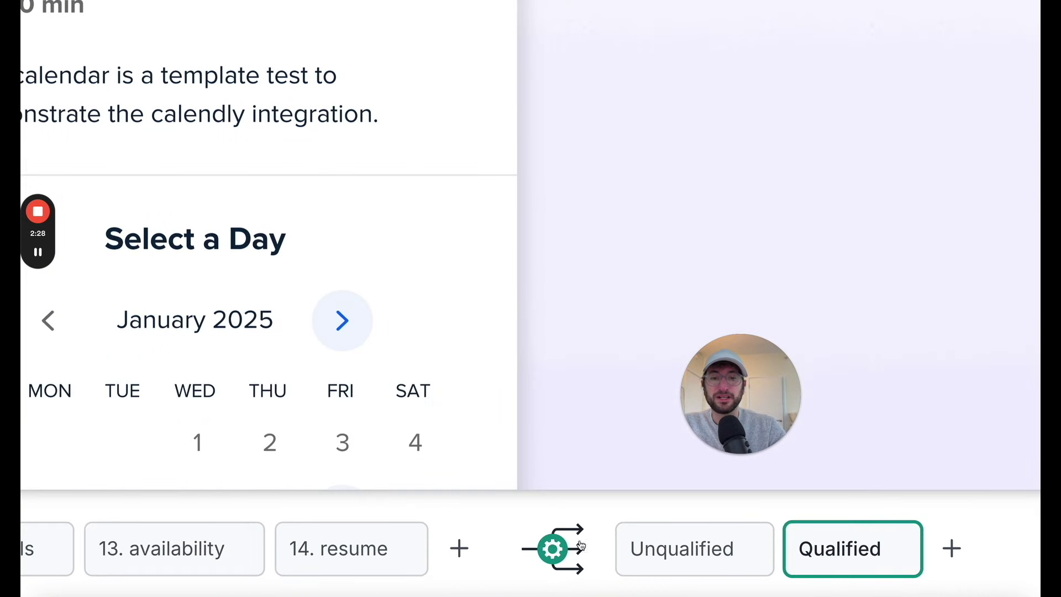
Review the answers connected to each outcome in the outcome settings and view the new outcome form, cancelling both.
click(560, 542)
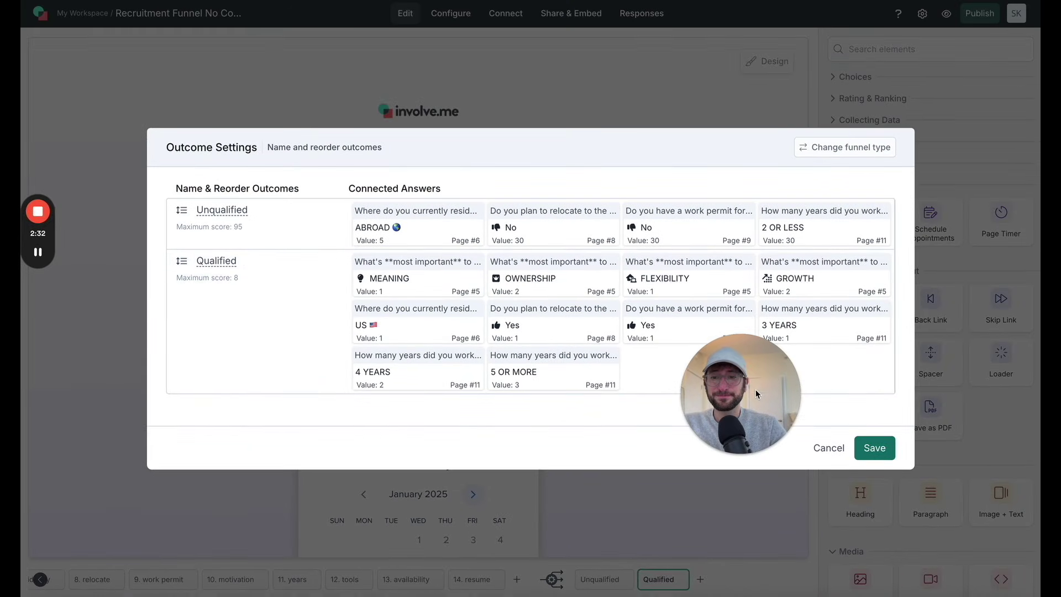
drag(755, 389, 1002, 102)
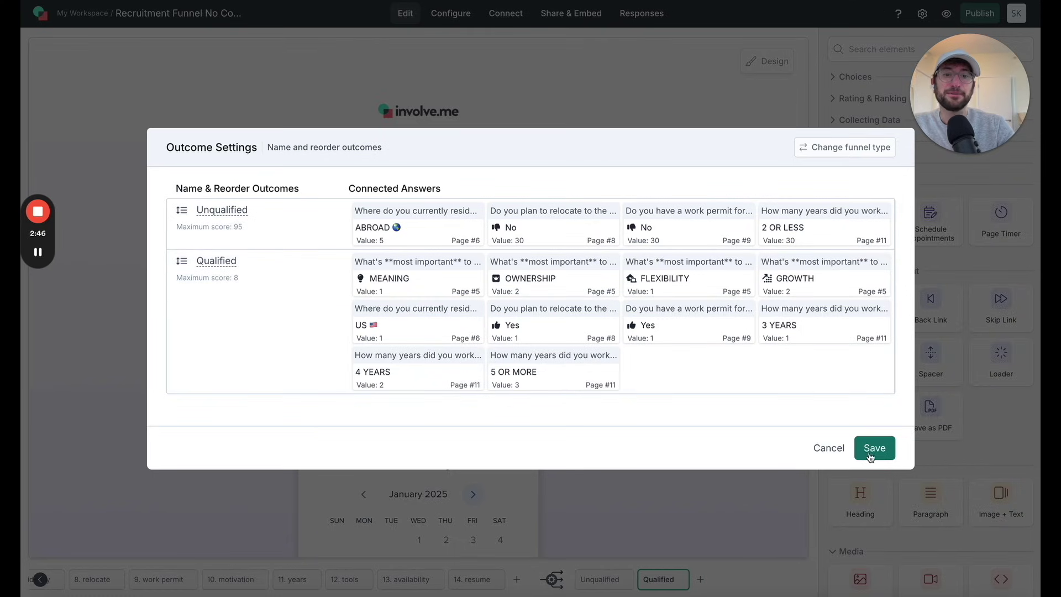
click(839, 449)
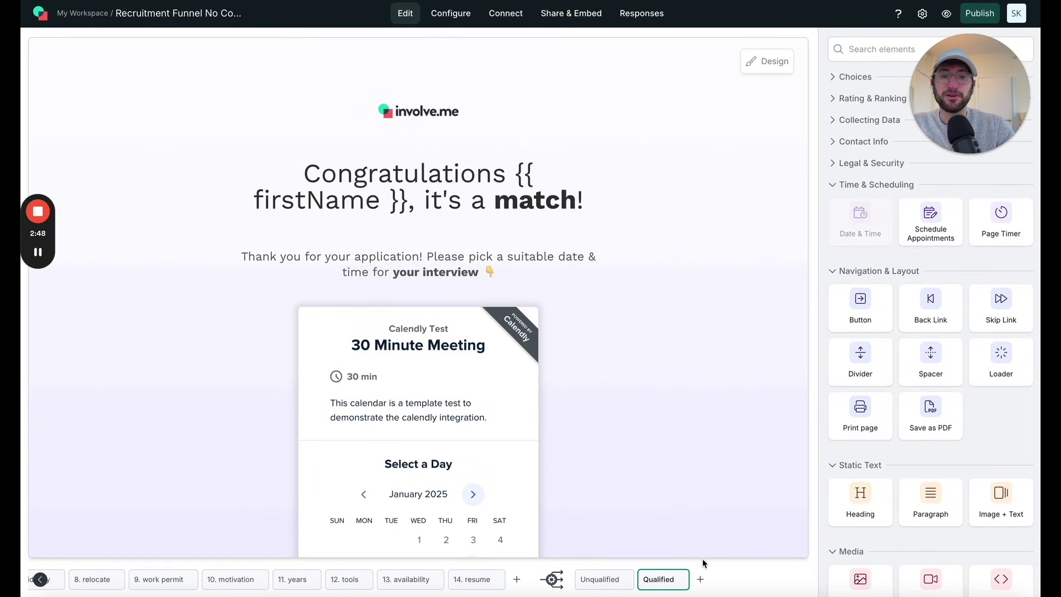
click(700, 579)
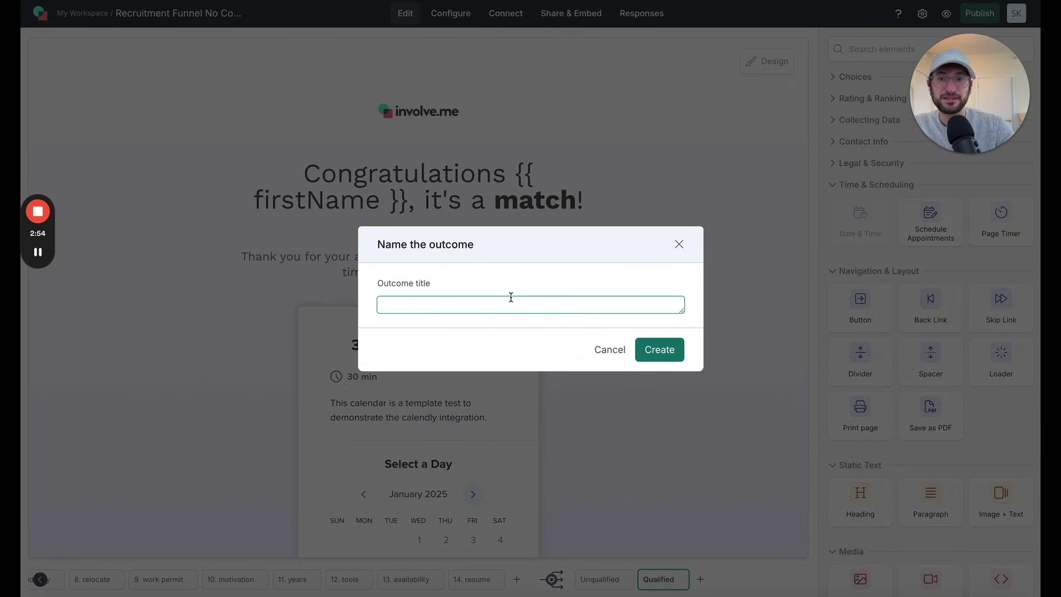
click(678, 246)
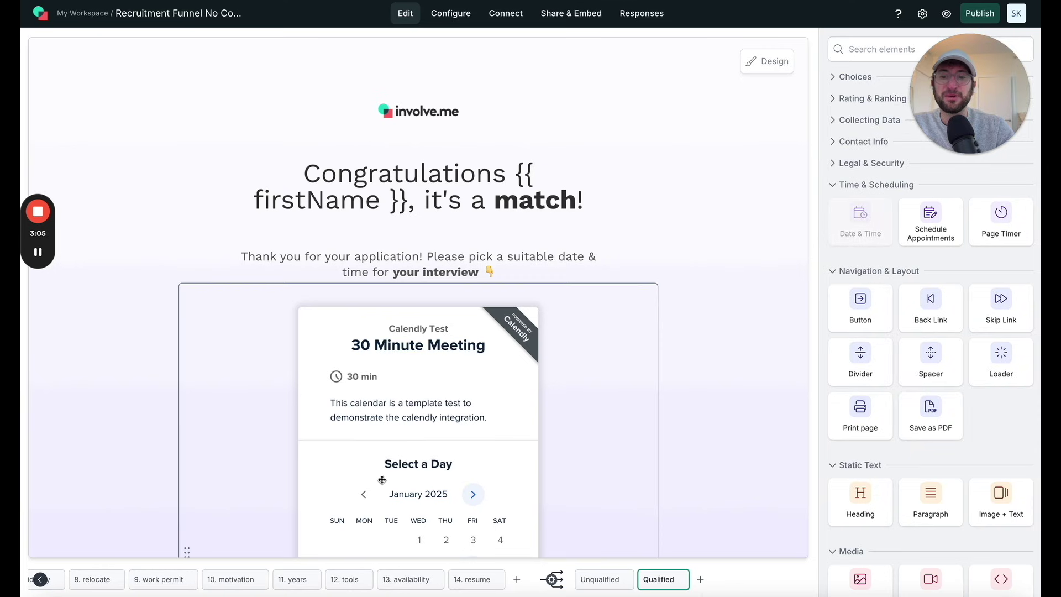
Return to the start page and inspect the settings of its logo image, heading, image choice and spacer elements.
scroll(363, 581, left, 6)
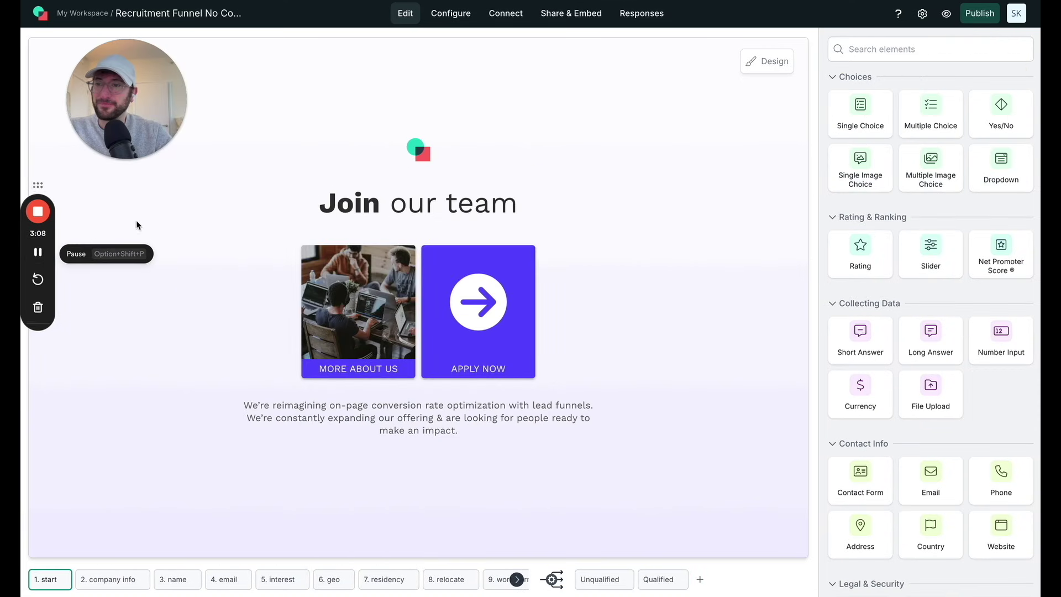
drag(147, 96, 180, 125)
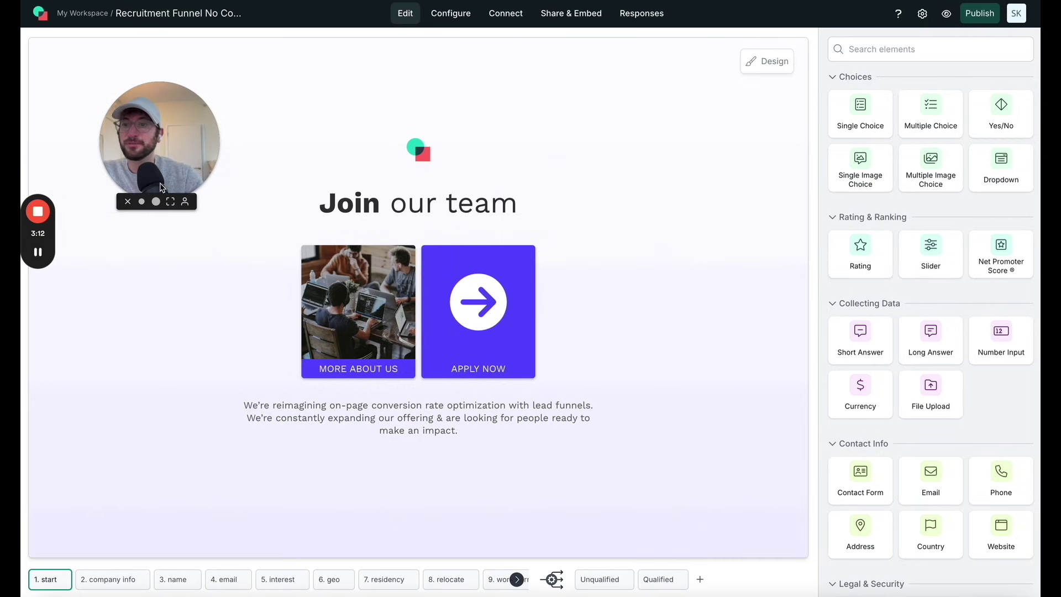
drag(160, 139, 89, 138)
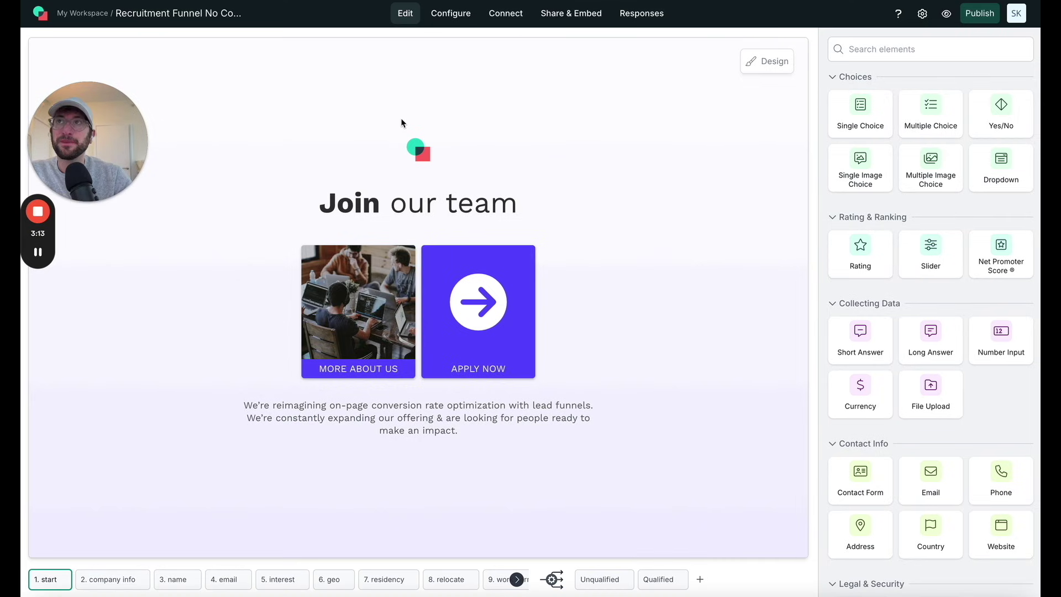
click(443, 141)
click(443, 212)
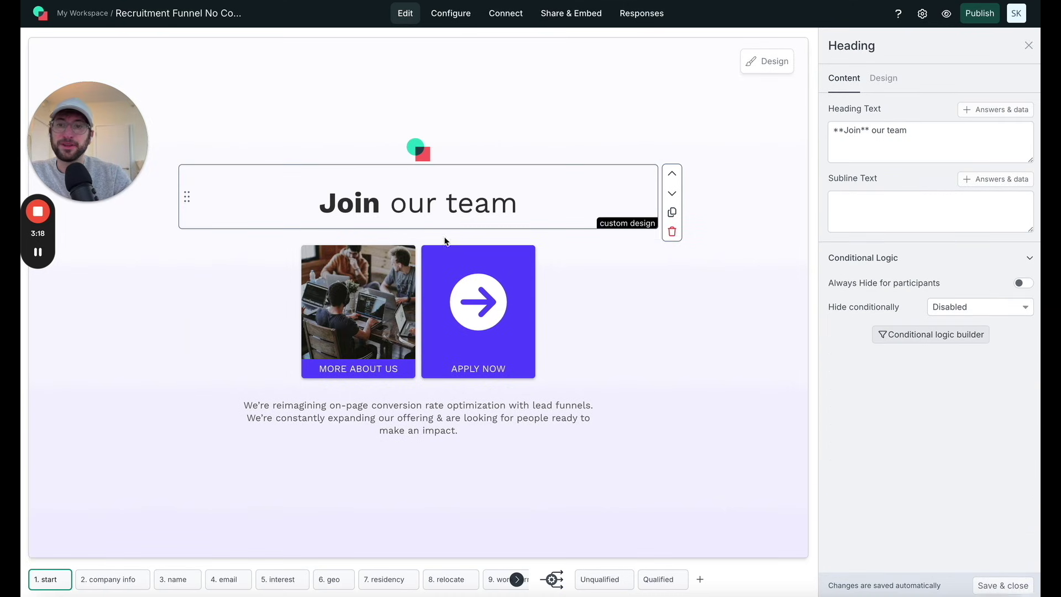
click(530, 276)
click(526, 421)
click(565, 273)
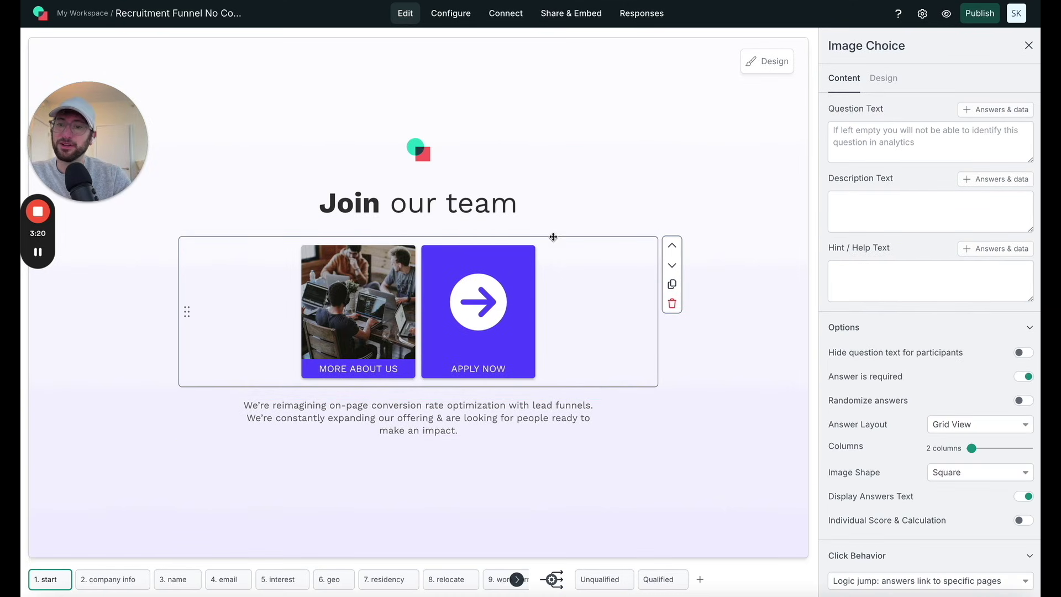
click(544, 208)
click(529, 149)
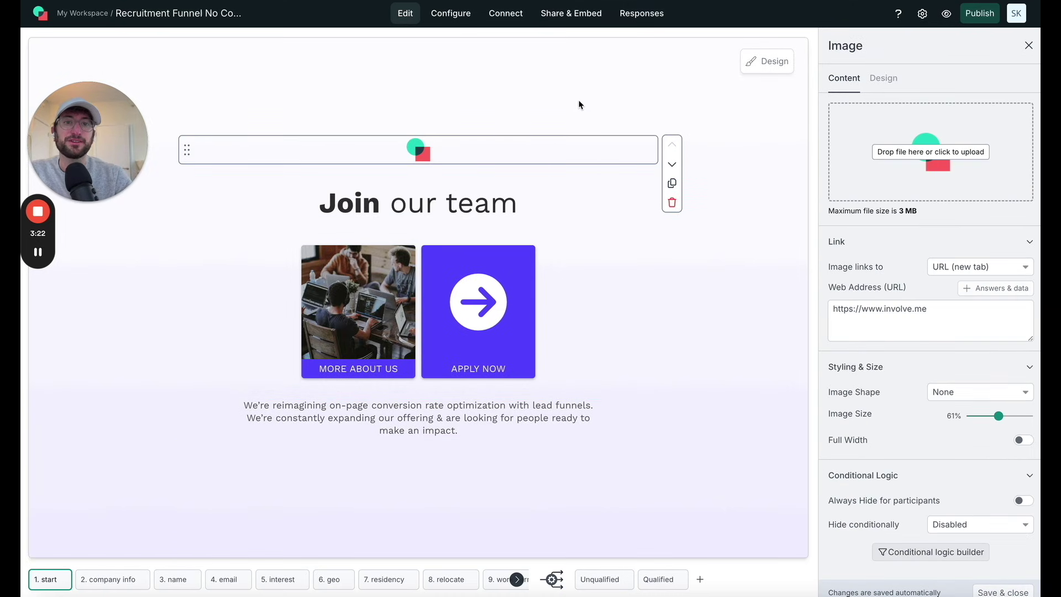
click(629, 194)
click(584, 292)
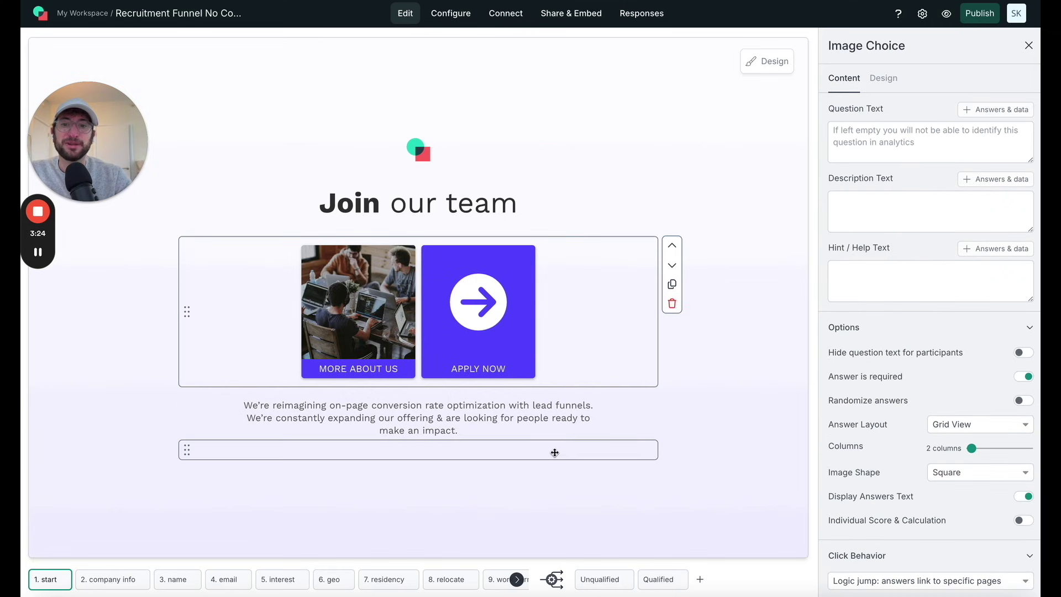
click(551, 433)
click(535, 463)
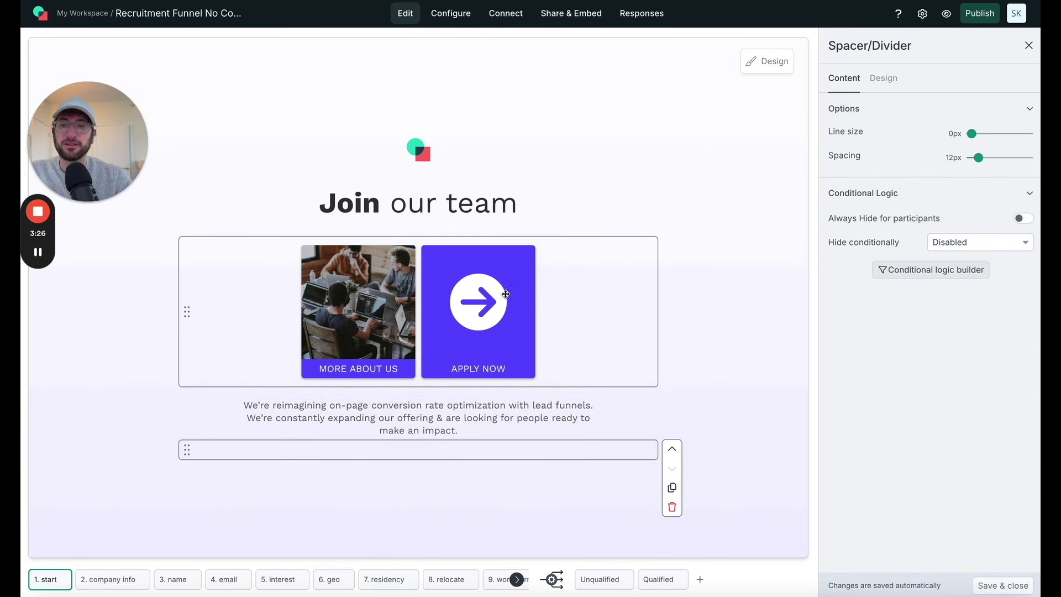
click(437, 158)
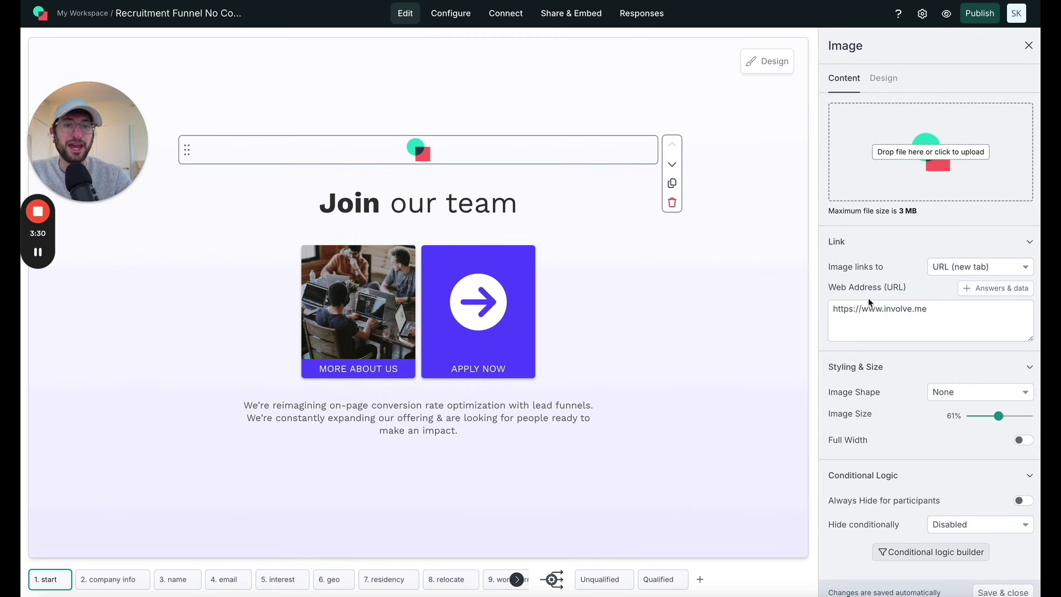
Open the "Join our team" heading's text and select the opening bold asterisks before "Join".
click(403, 219)
click(862, 133)
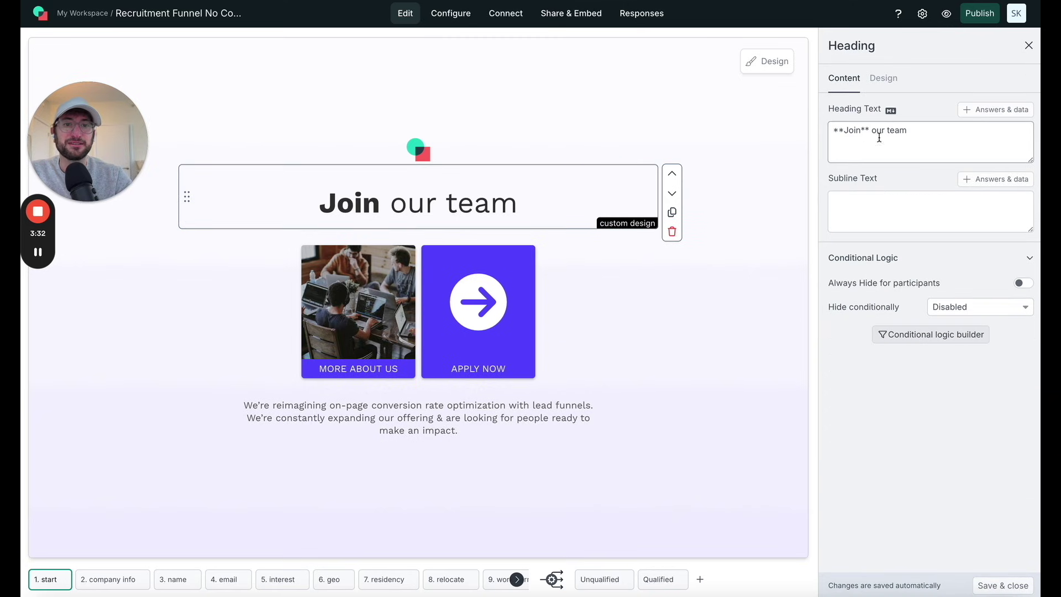
click(868, 133)
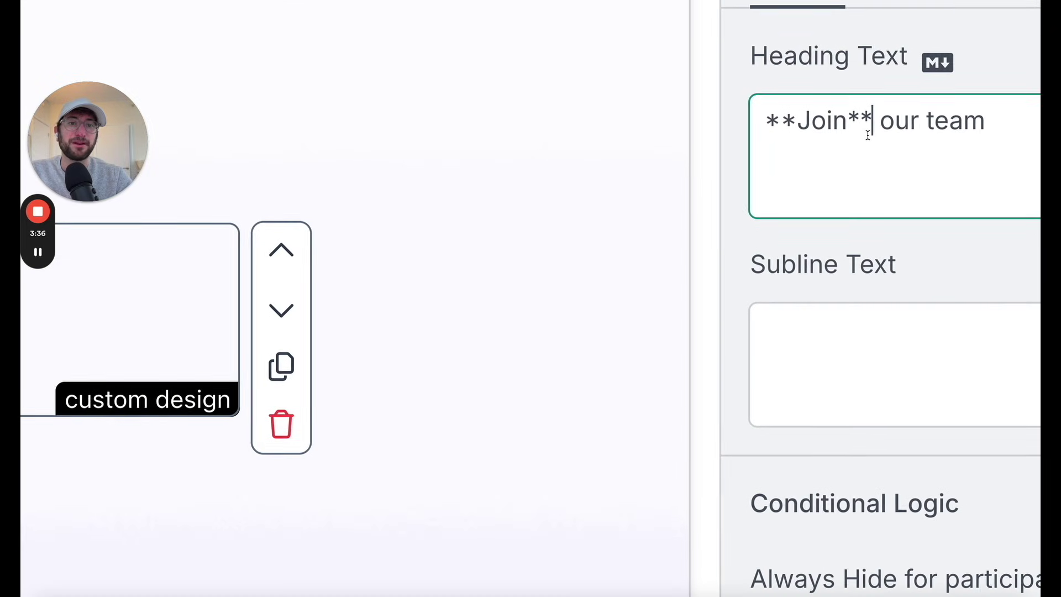
drag(709, 120, 651, 124)
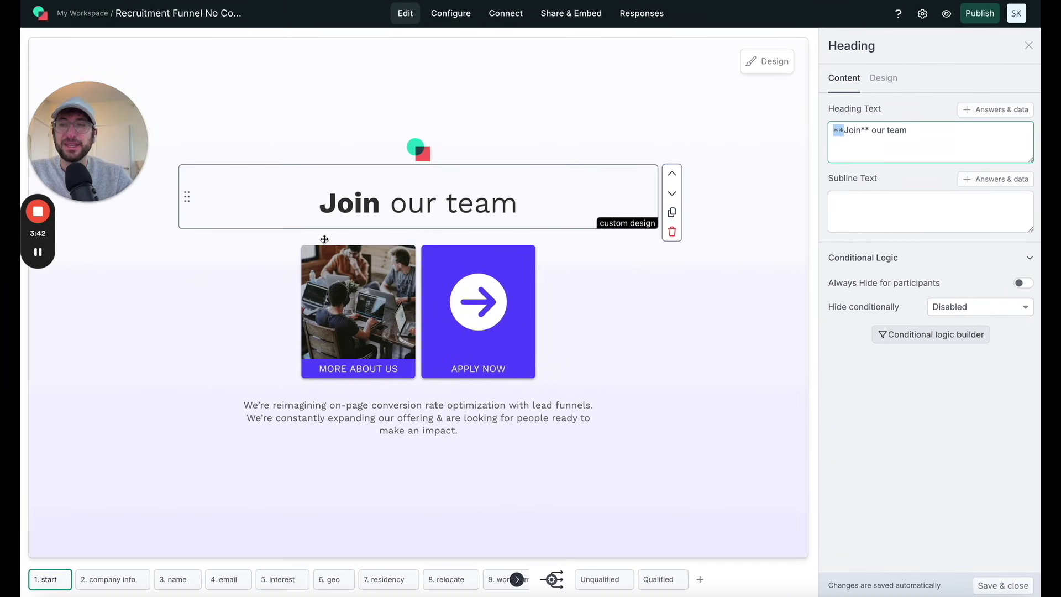
Open the start page's image choice settings, close them, and look over the choice elements available to add.
mouse_move(892, 113)
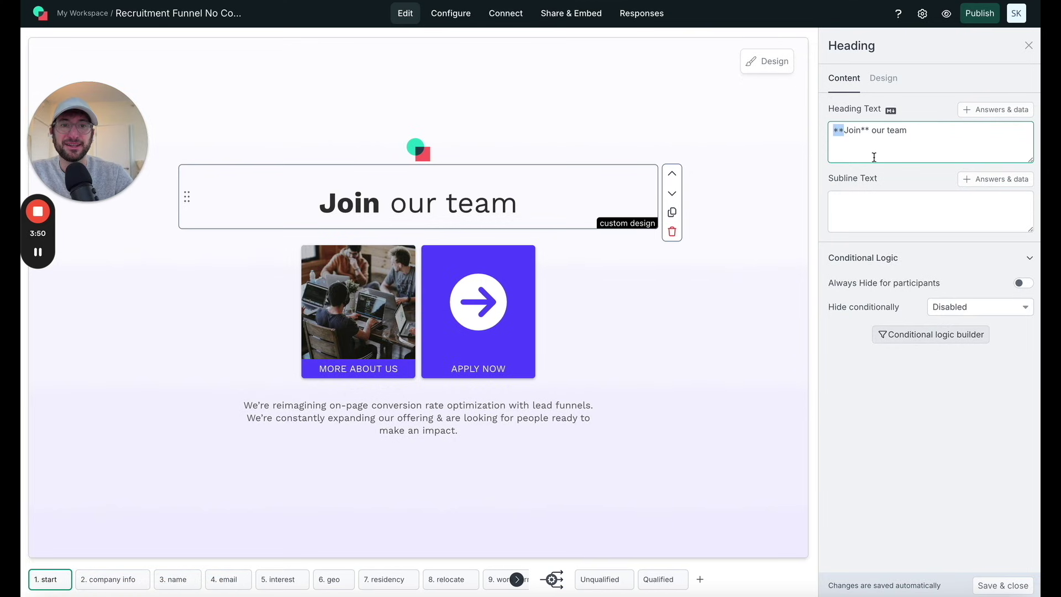
mouse_move(891, 113)
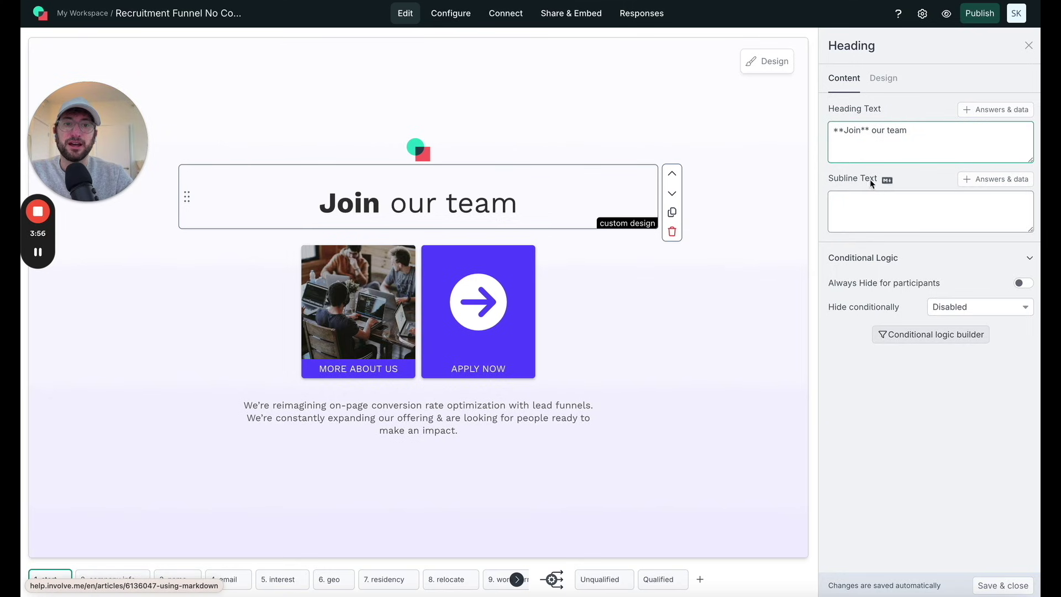
mouse_move(890, 182)
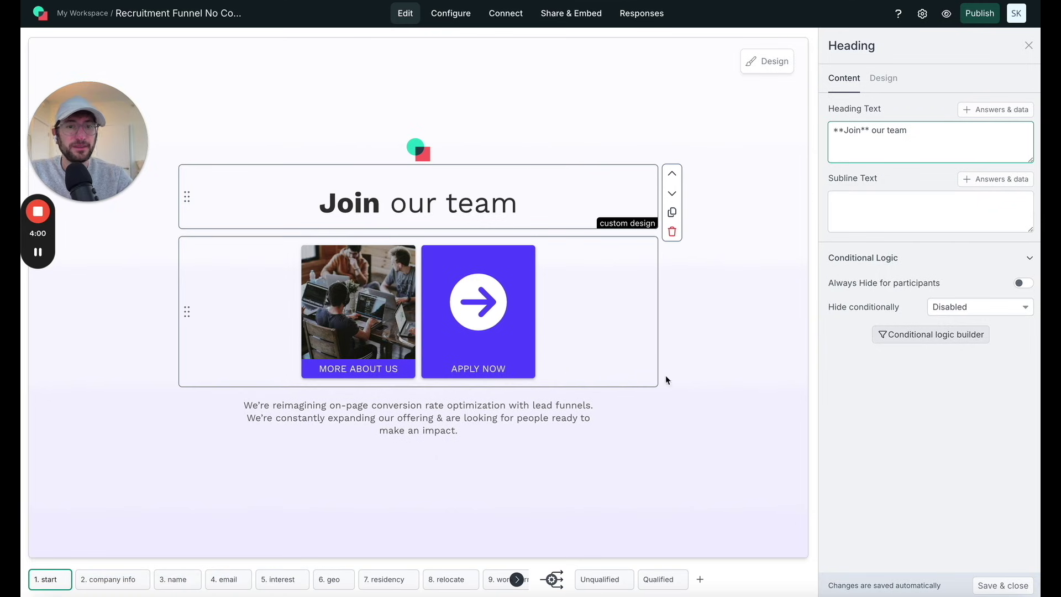
click(371, 340)
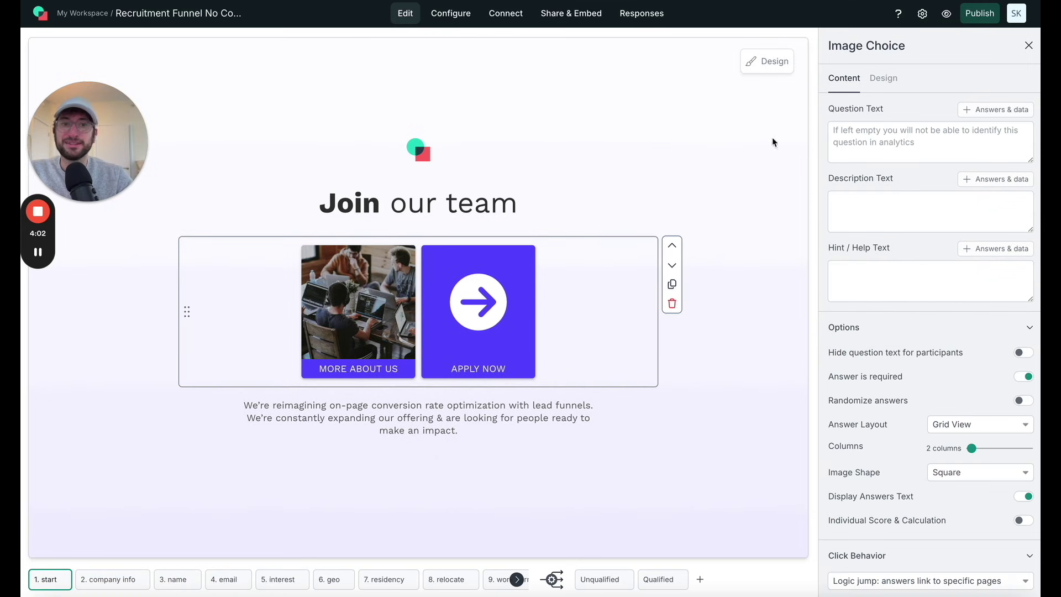
click(1028, 46)
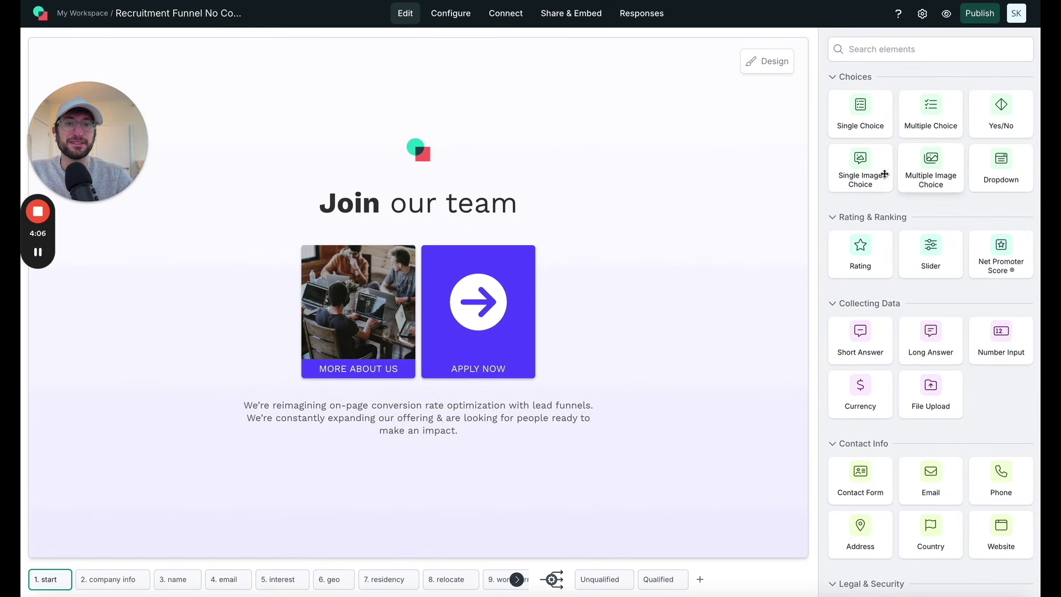
scroll(884, 177, down, 1)
scroll(862, 177, up, 1)
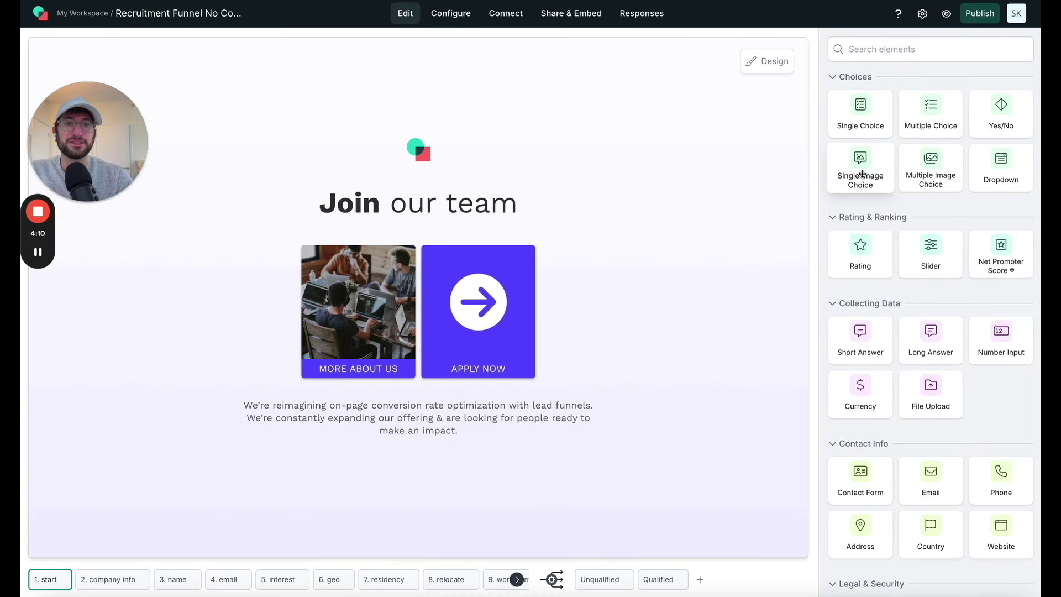
Review the image choice's MORE ABOUT US and APPLY NOW answers and the page each one jumps to.
click(458, 276)
scroll(863, 234, down, 2)
scroll(863, 237, down, 15)
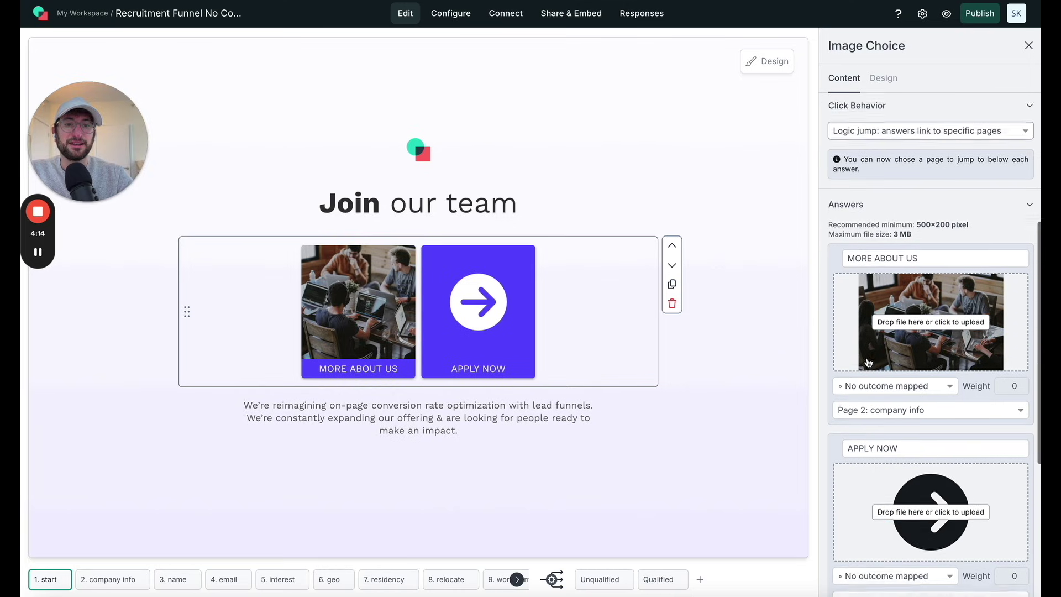
scroll(868, 363, down, 1)
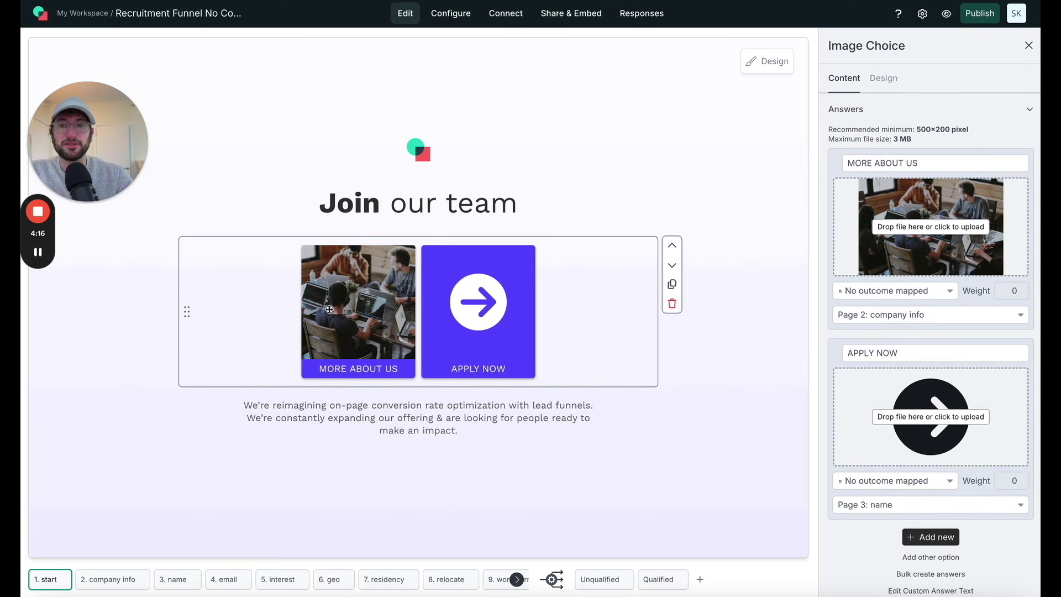
scroll(862, 299, down, 5)
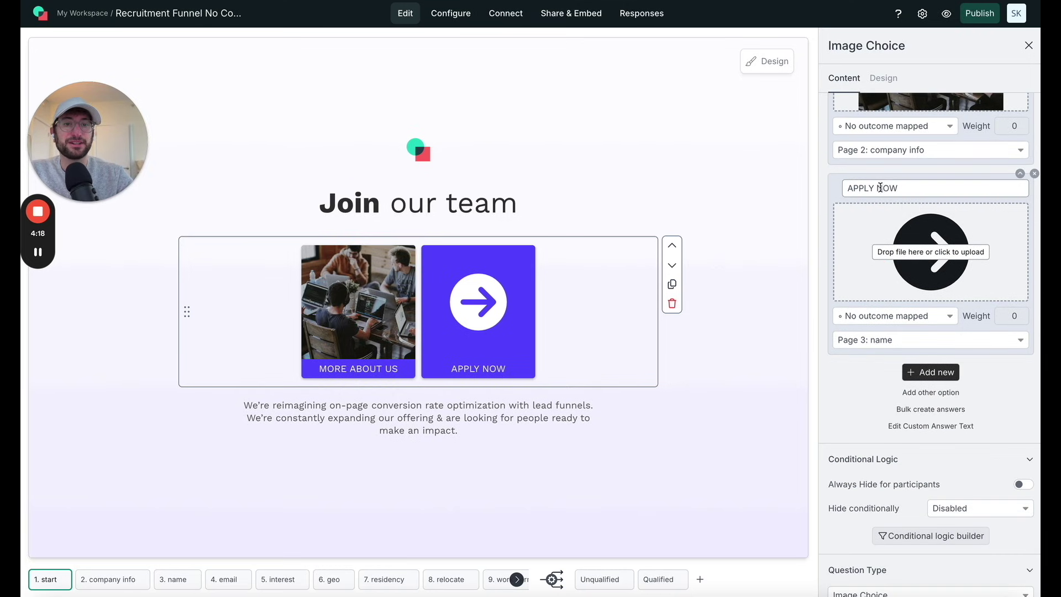
scroll(896, 194, up, 5)
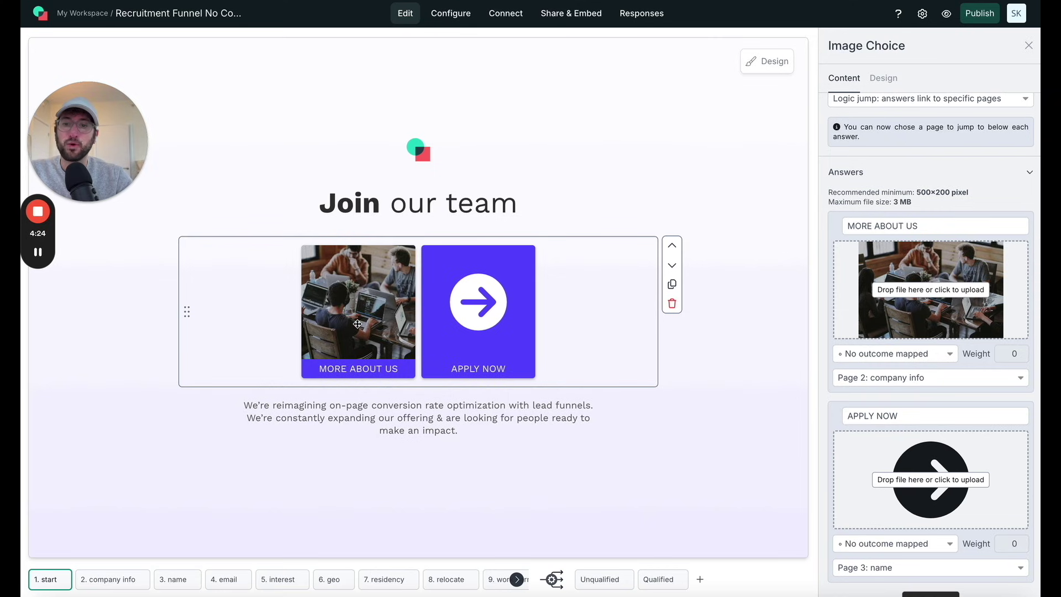
Read through the company info page and check where its APPLY button and the name page's Start application button link to.
mouse_move(185, 580)
click(177, 580)
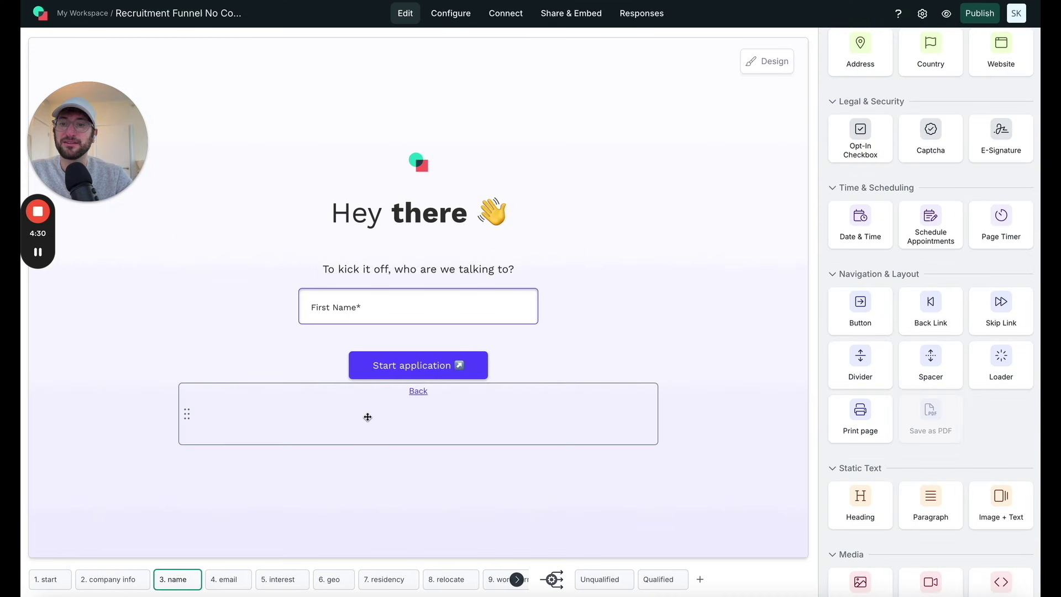
click(118, 580)
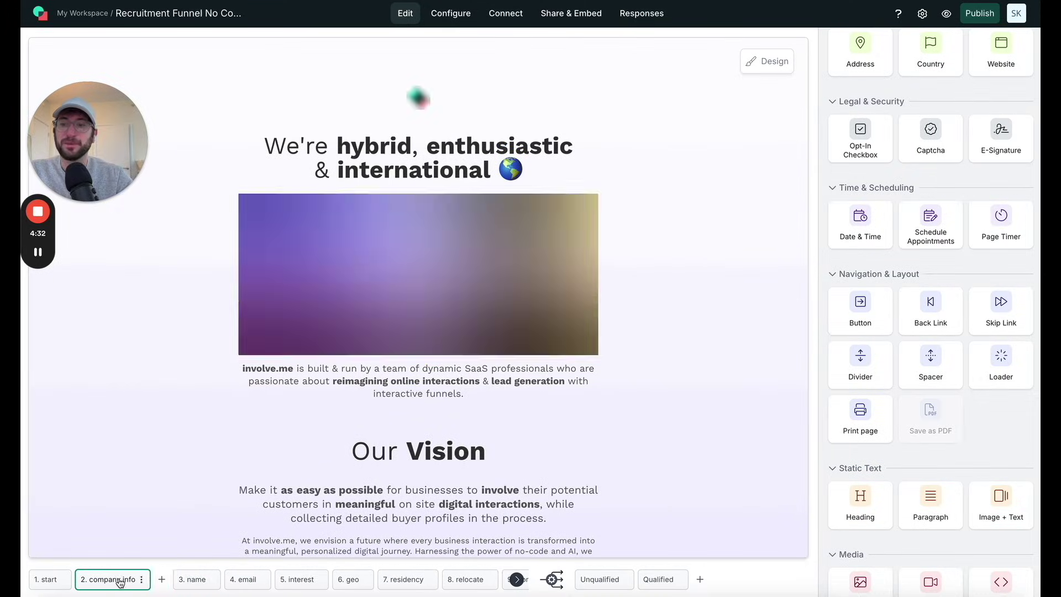
scroll(304, 221, down, 4)
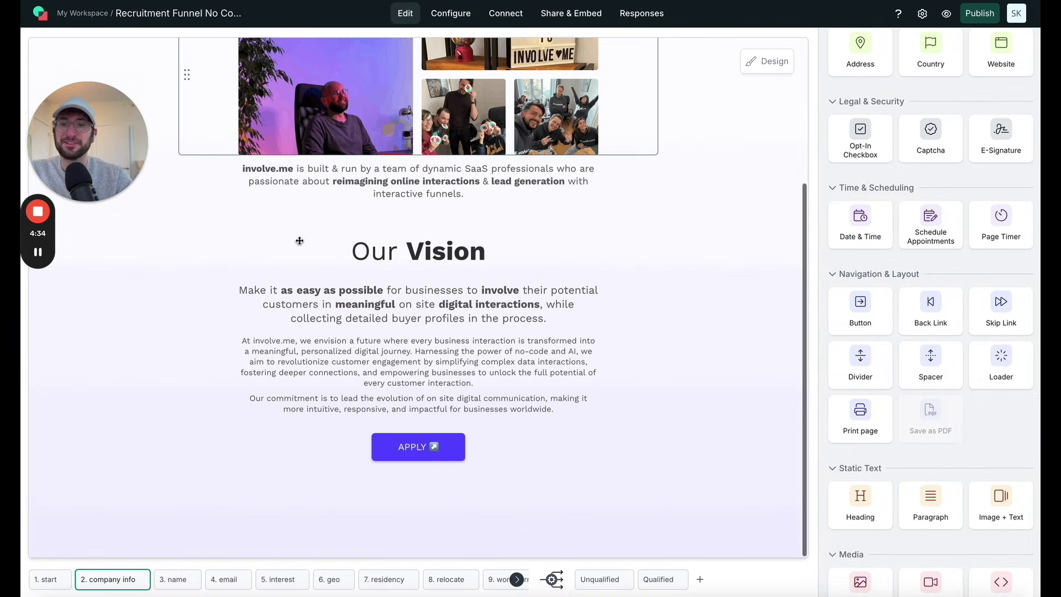
scroll(298, 239, up, 4)
scroll(529, 111, down, 4)
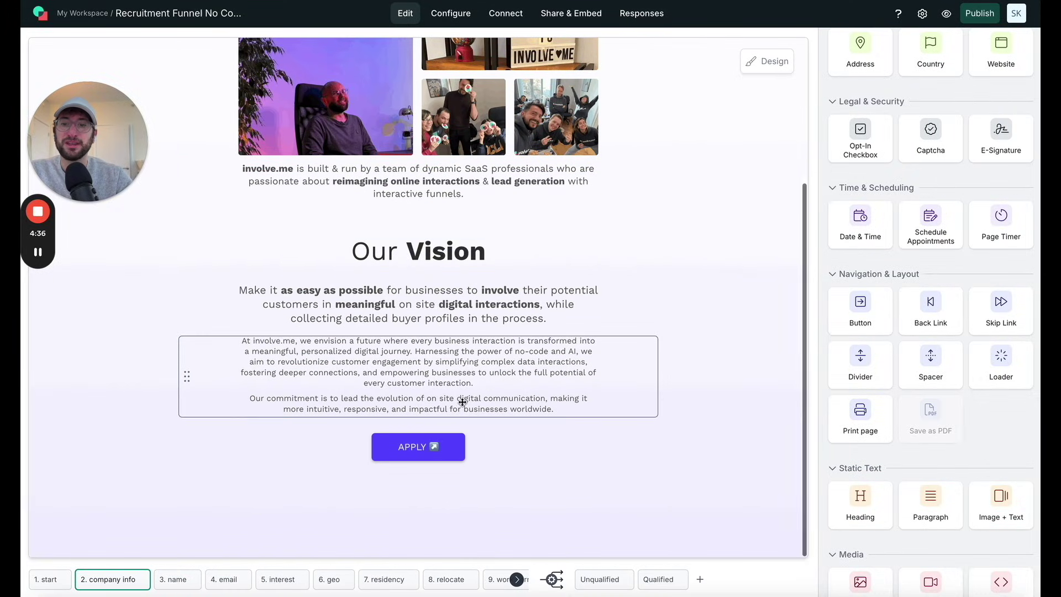
click(424, 461)
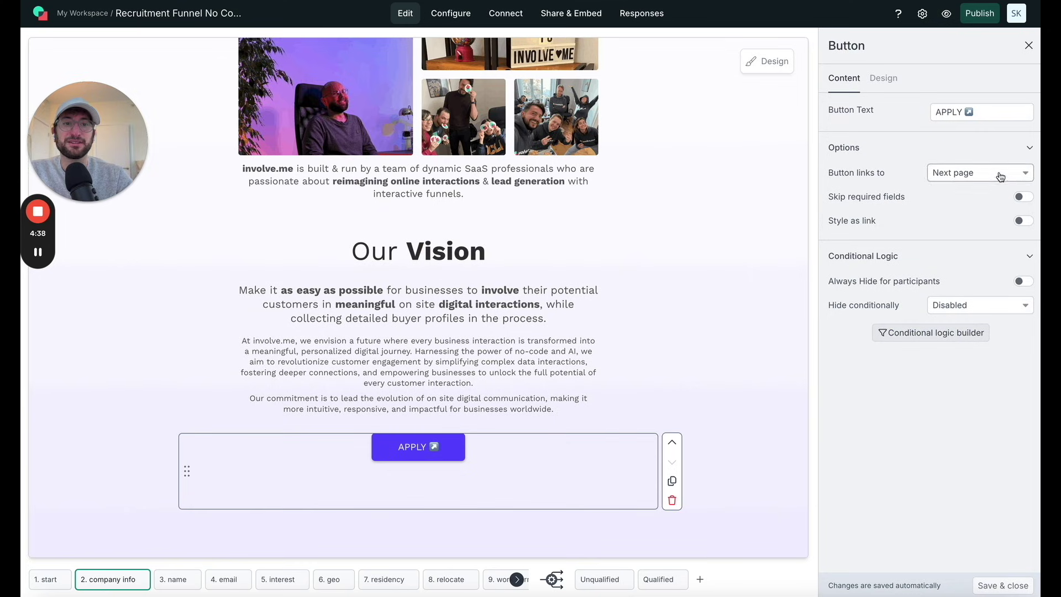
click(174, 580)
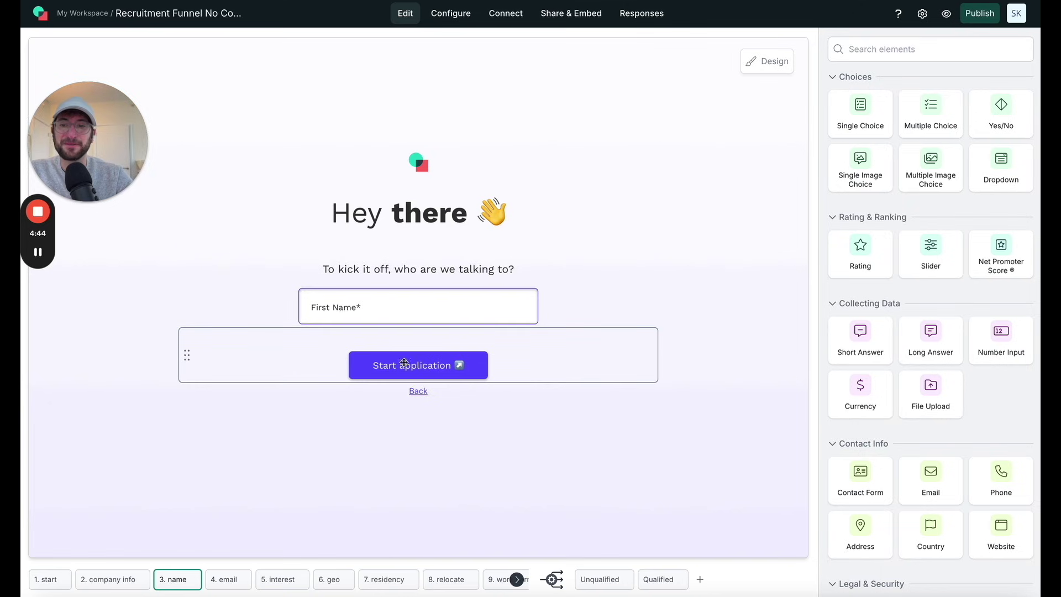
click(434, 368)
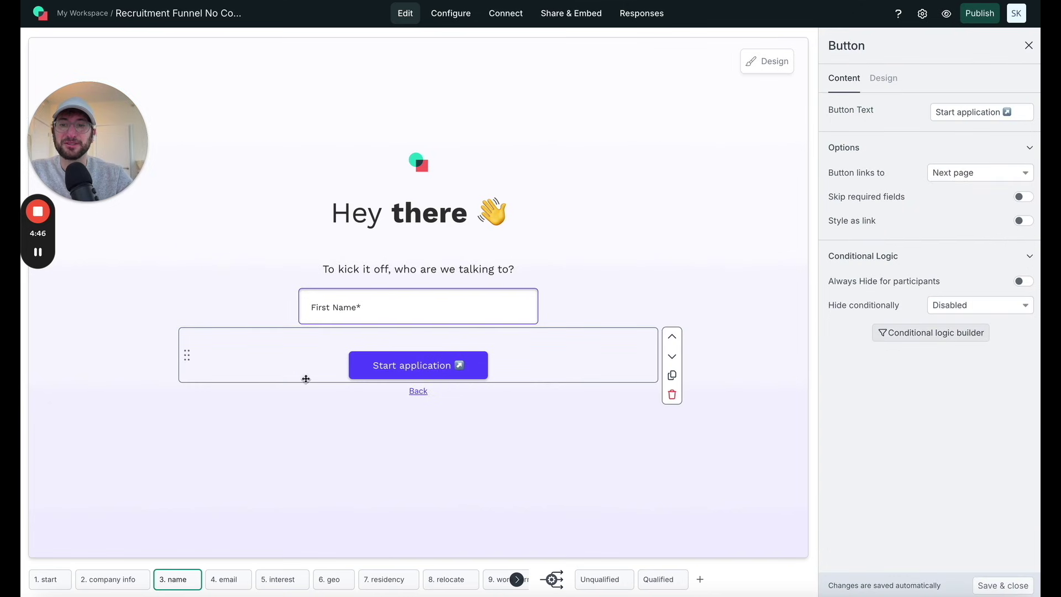
Inspect the "Thanks" heading on the email page and view the answers and data variables that can be inserted in it.
click(230, 579)
click(193, 581)
click(227, 579)
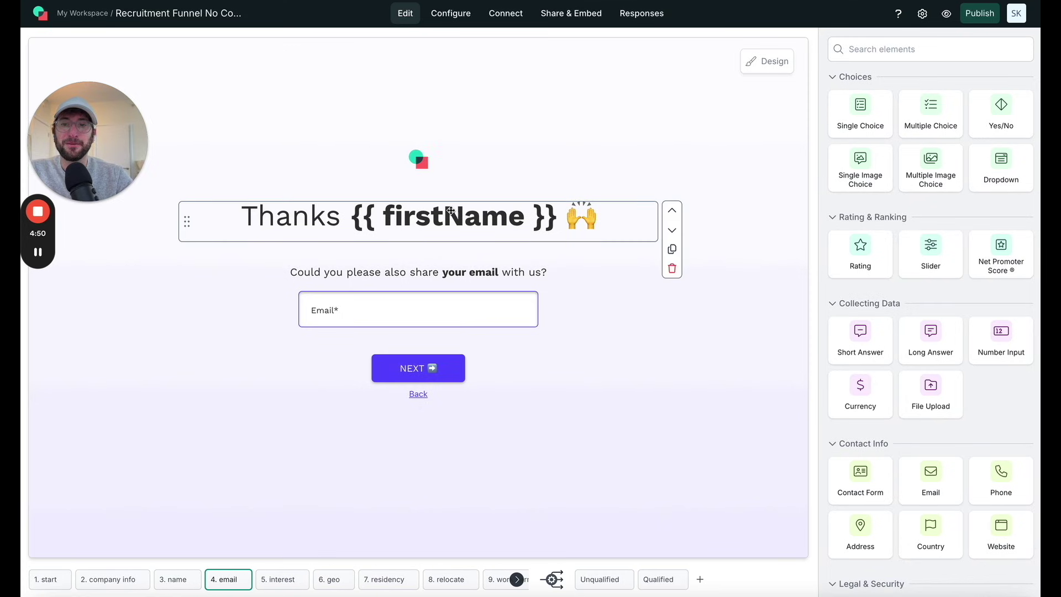
click(450, 210)
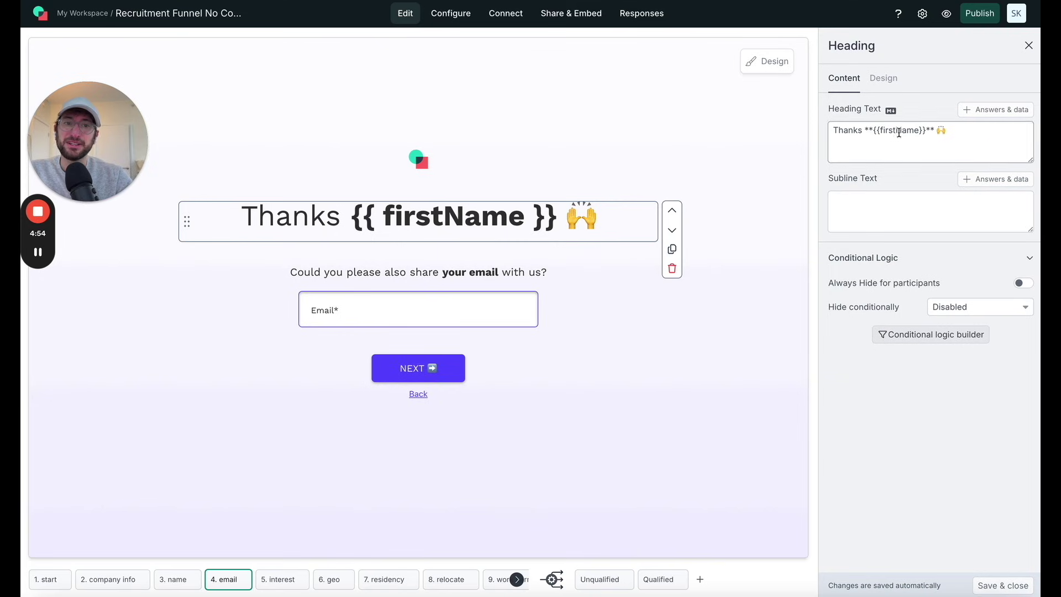
click(985, 110)
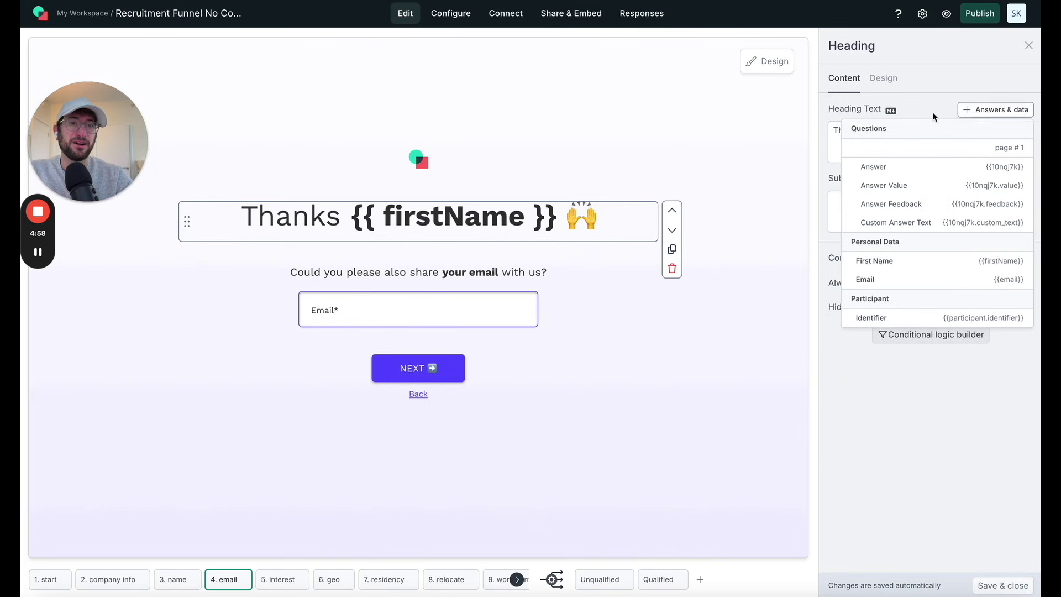
click(983, 110)
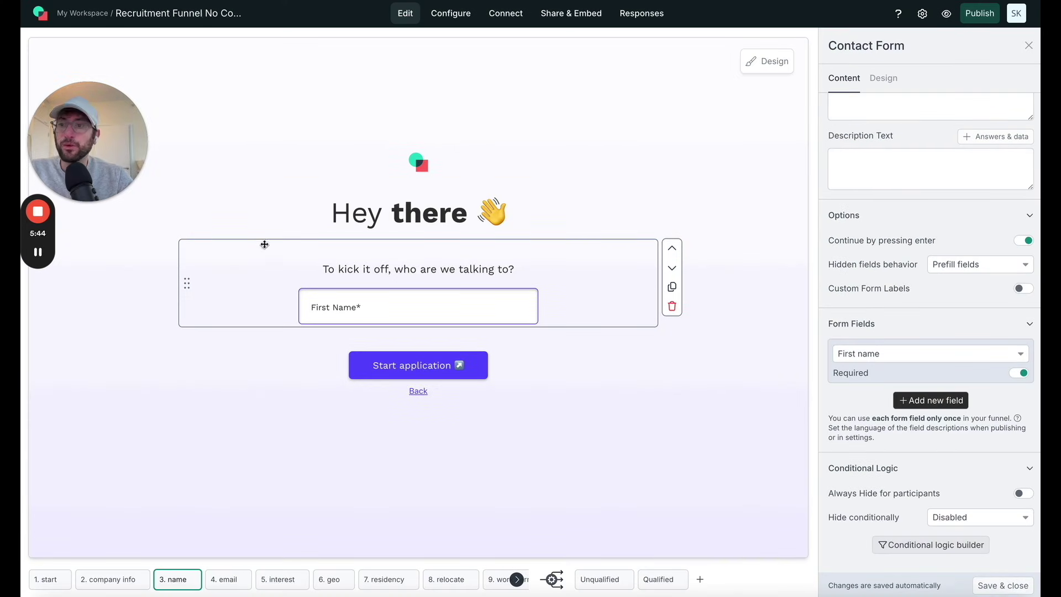
Look through the field types of the name page's contact form, set its form field to Street address, and close the settings.
scroll(866, 161, up, 2)
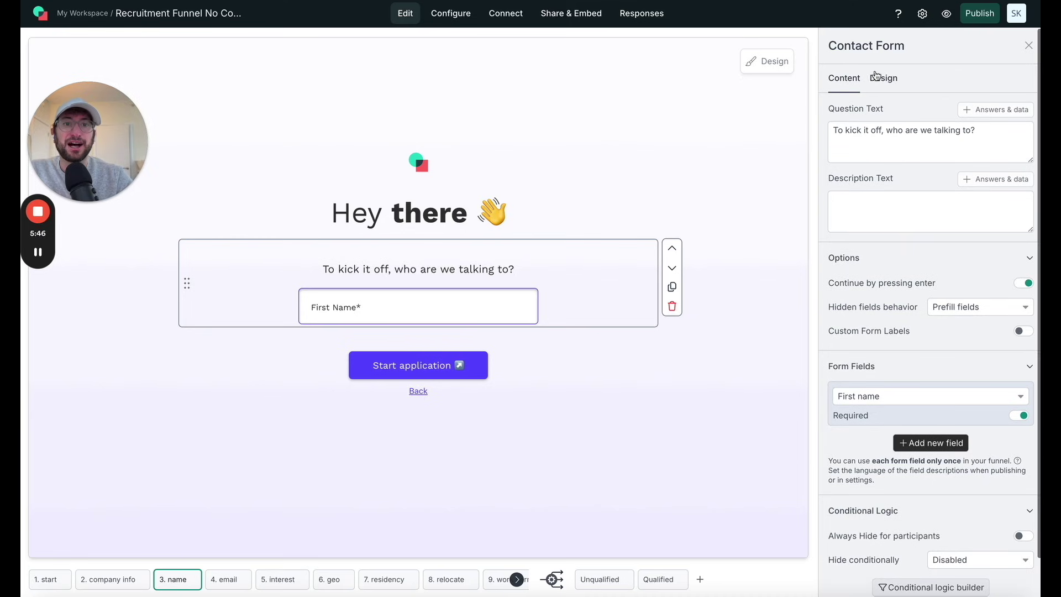
scroll(881, 379, down, 2)
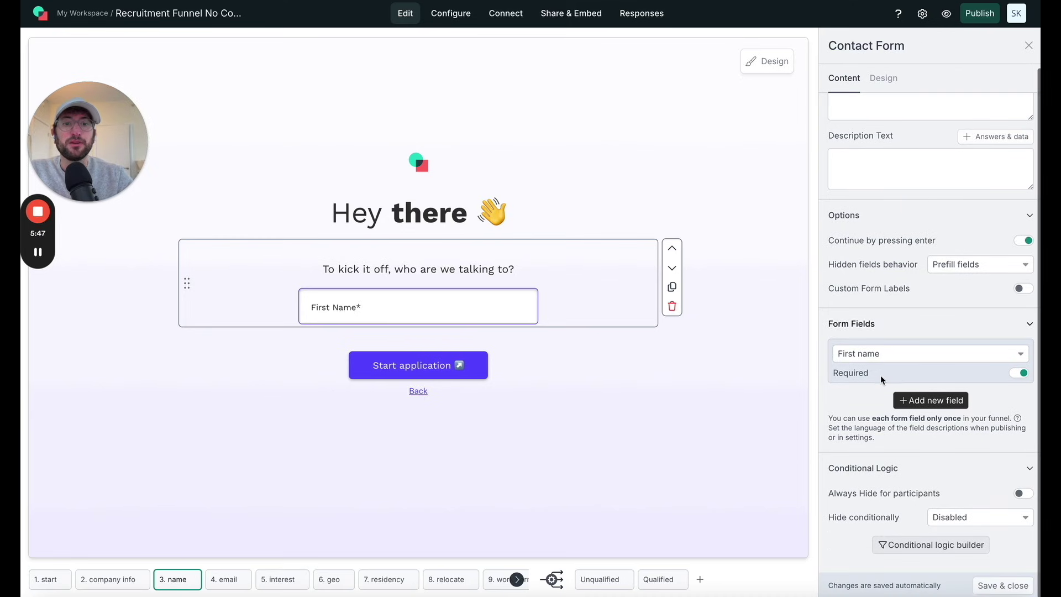
click(860, 354)
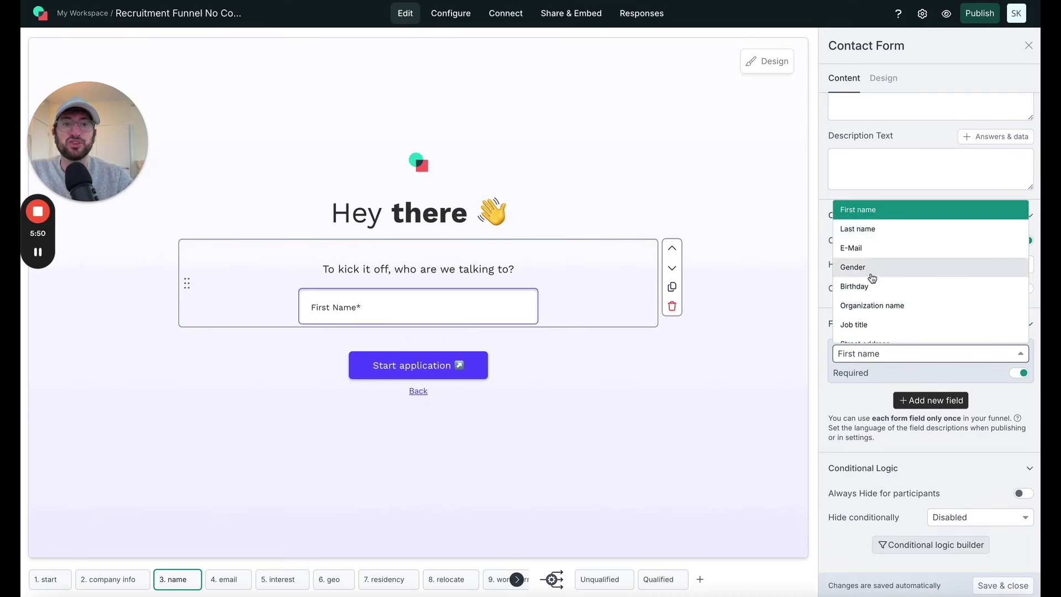
scroll(873, 303, down, 3)
scroll(873, 303, down, 3)
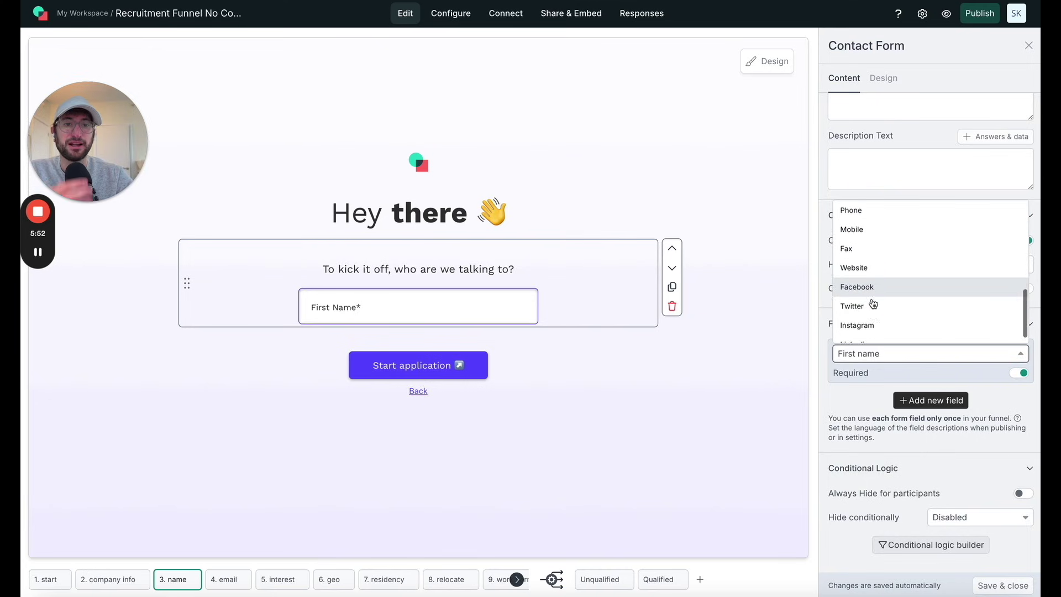
scroll(873, 303, up, 3)
scroll(873, 303, down, 1)
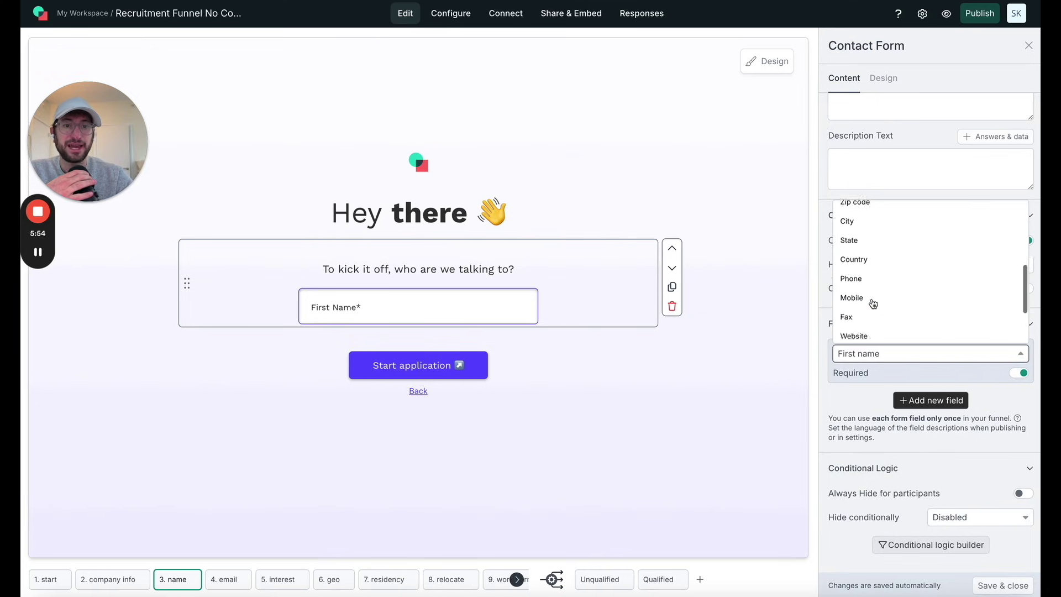
scroll(871, 265, up, 3)
scroll(868, 288, down, 3)
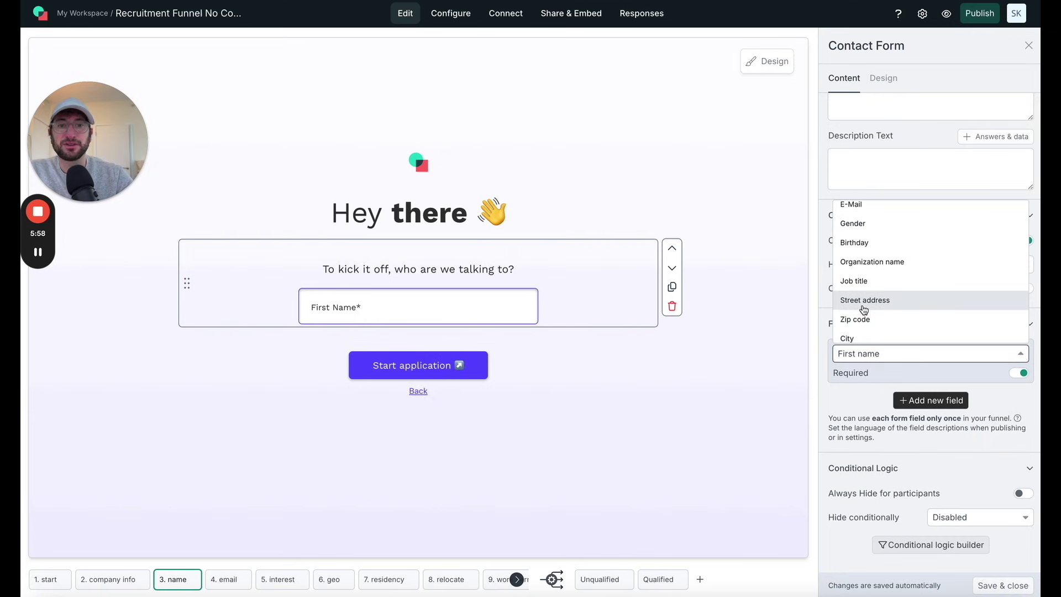
click(864, 309)
scroll(851, 317, up, 1)
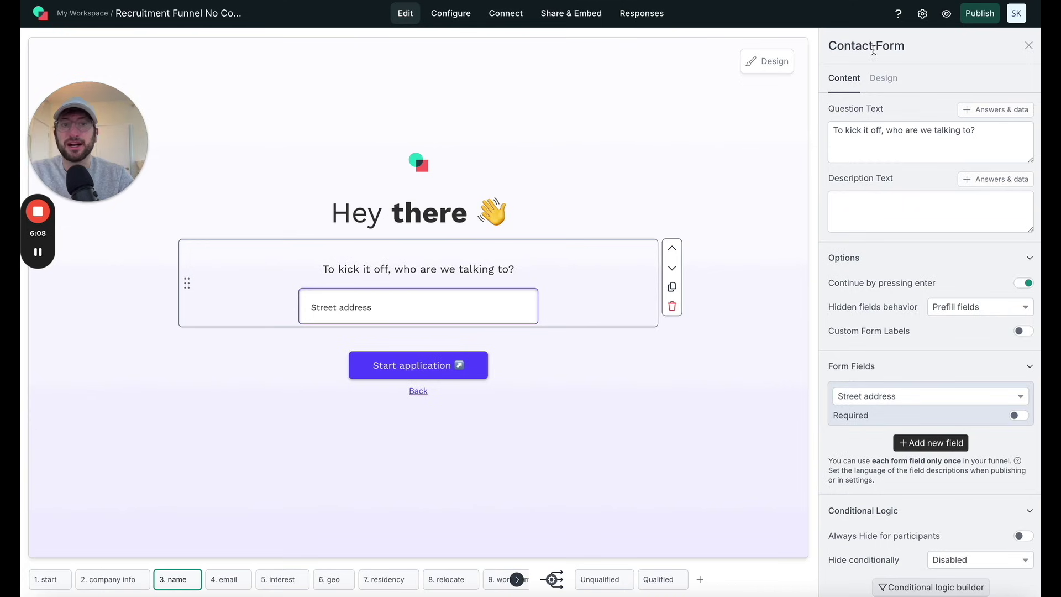
click(1033, 48)
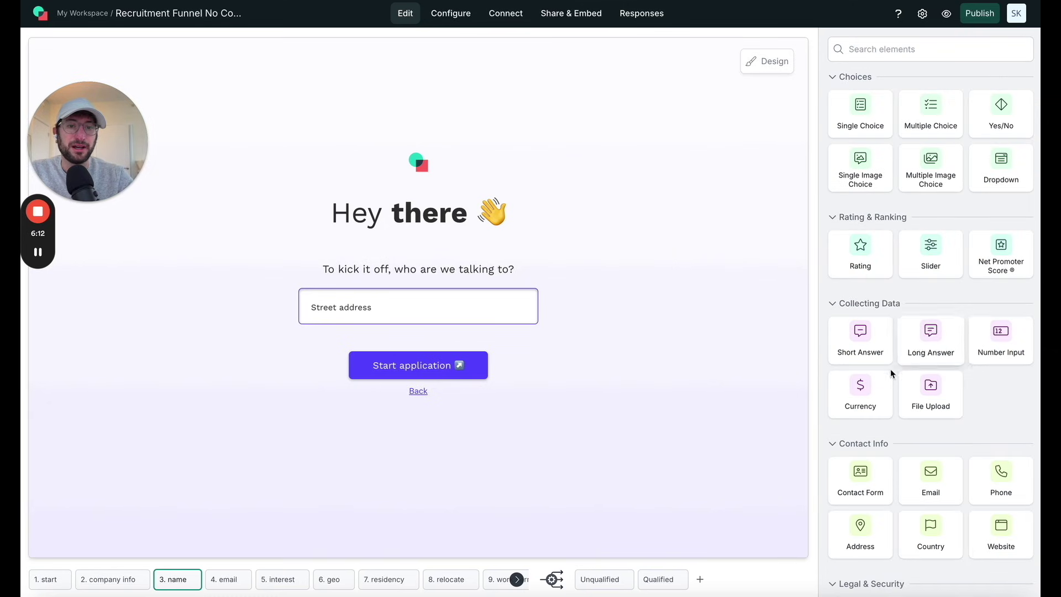
Search the elements for "contact" to find the contact form element, and clear the search.
click(861, 49)
text(contact)
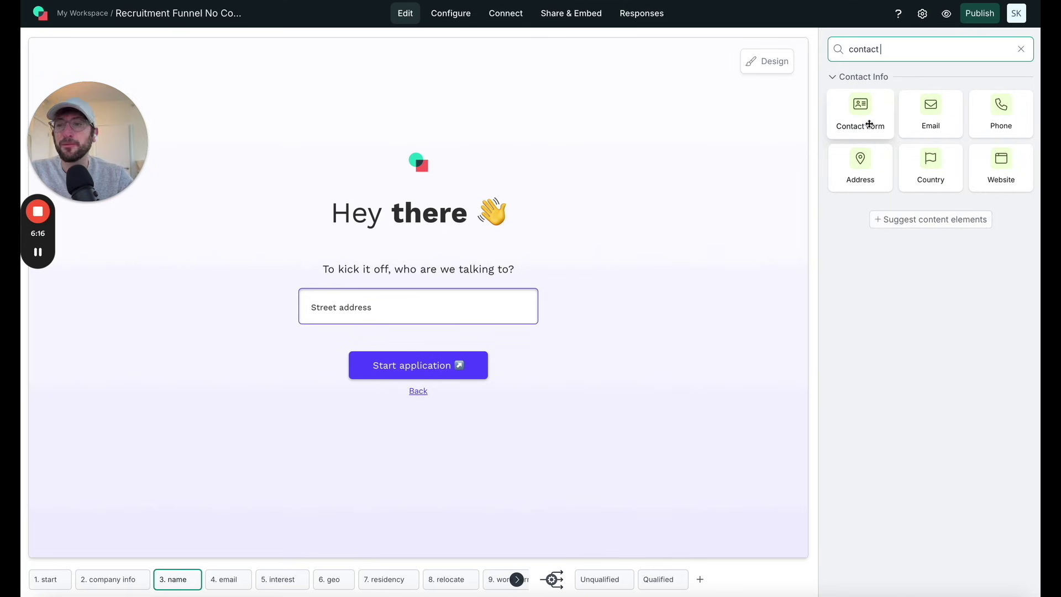
double_click(878, 49)
key(BackSpace)
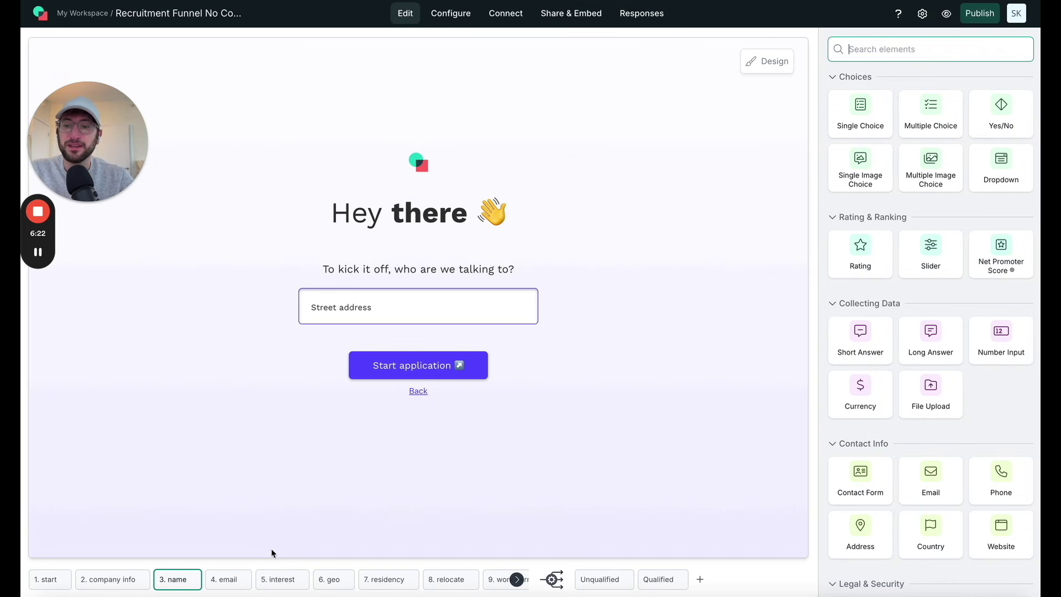
Return to the email page and inspect its heading and the contact form's E-Mail field settings.
click(232, 579)
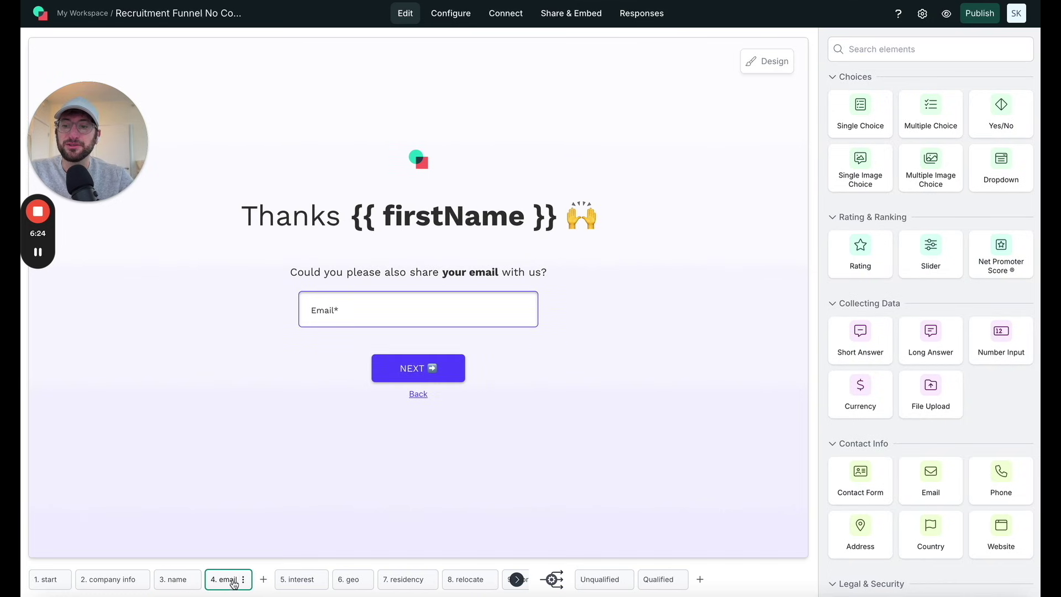
click(474, 217)
click(580, 292)
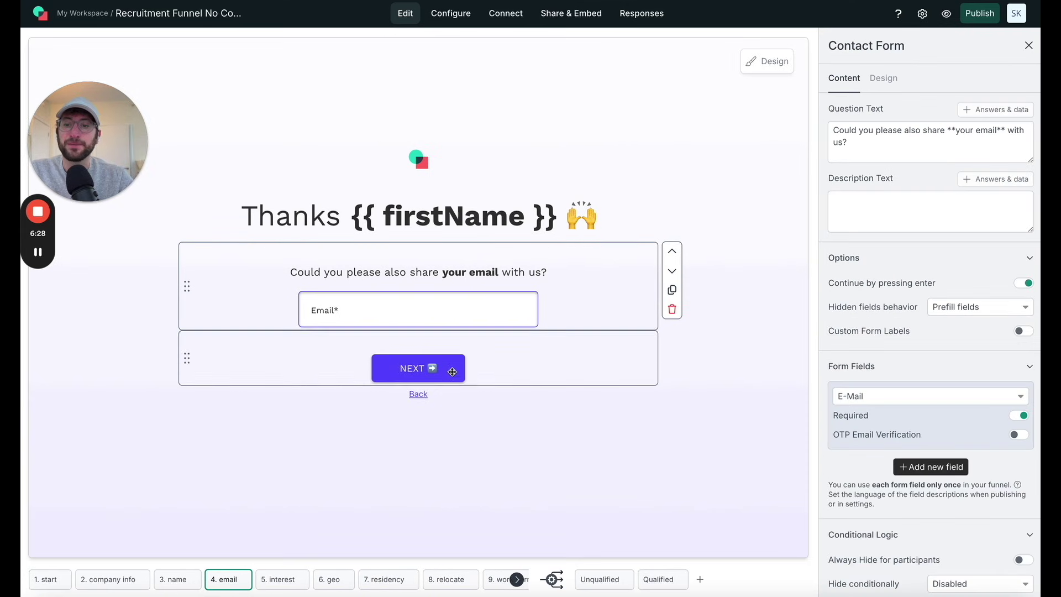
Go to the interest page and review the full settings of its "What's most important to you?" image choice.
click(266, 577)
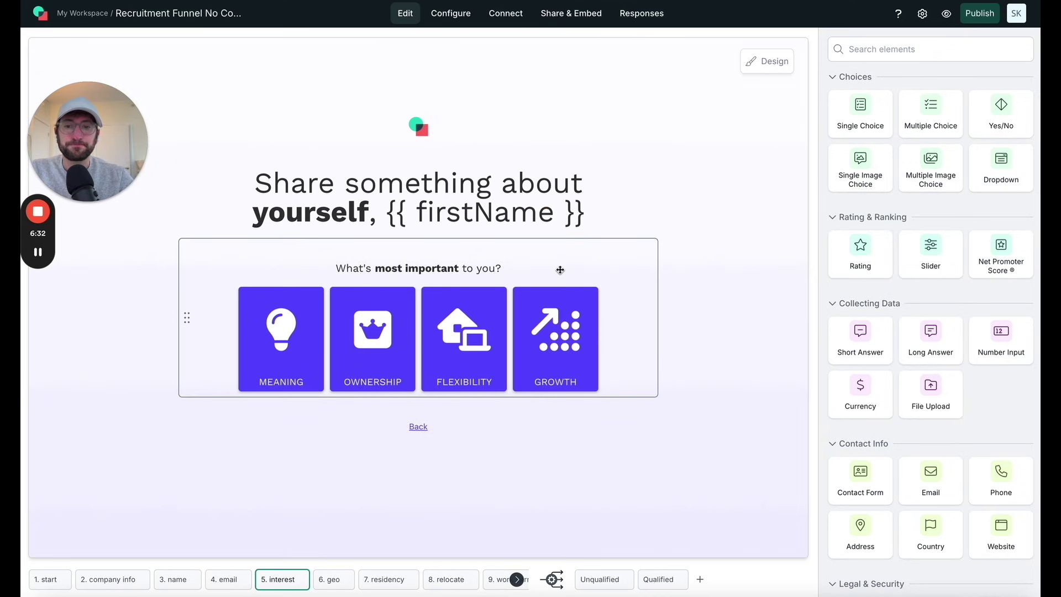
click(559, 270)
scroll(947, 283, down, 10)
scroll(928, 288, down, 3)
scroll(927, 285, up, 15)
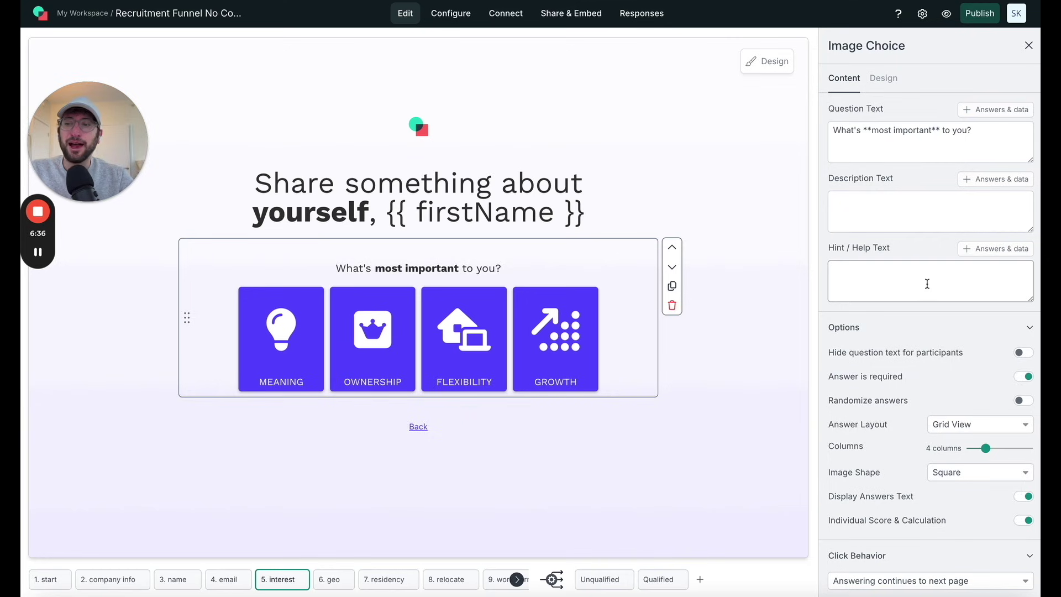
Examine the outcome mappings of the interest page's image choice answers, and compare the Unqualified and Qualified outcome pages.
scroll(923, 282, down, 10)
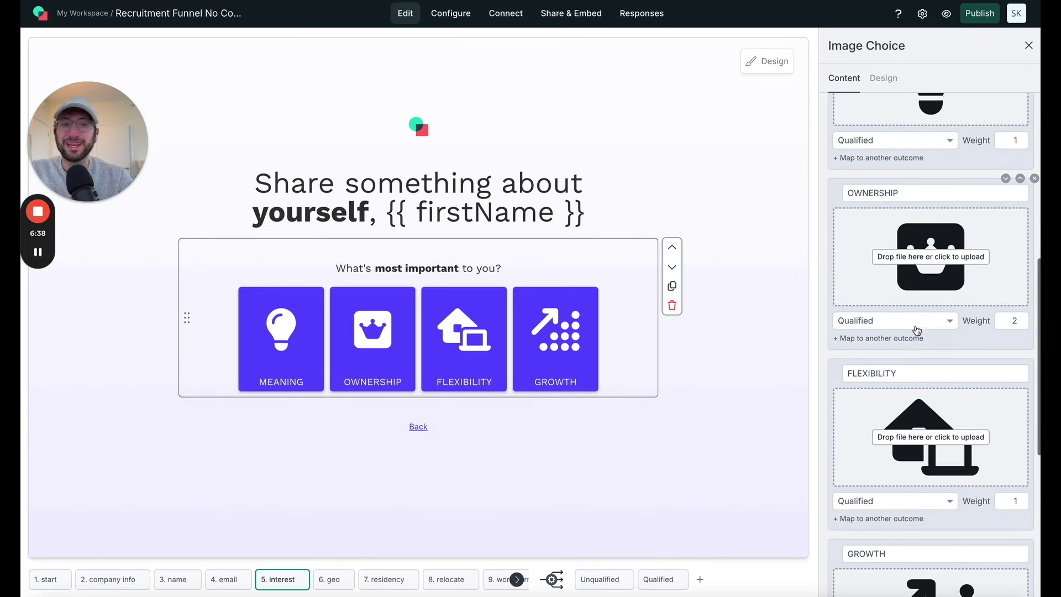
scroll(916, 330, down, 7)
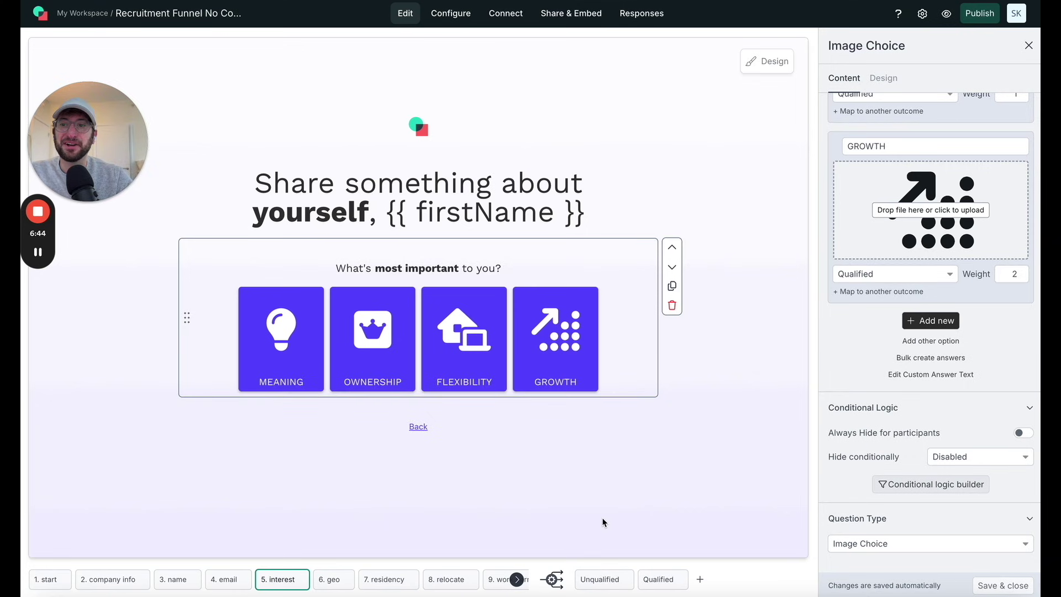
mouse_move(601, 582)
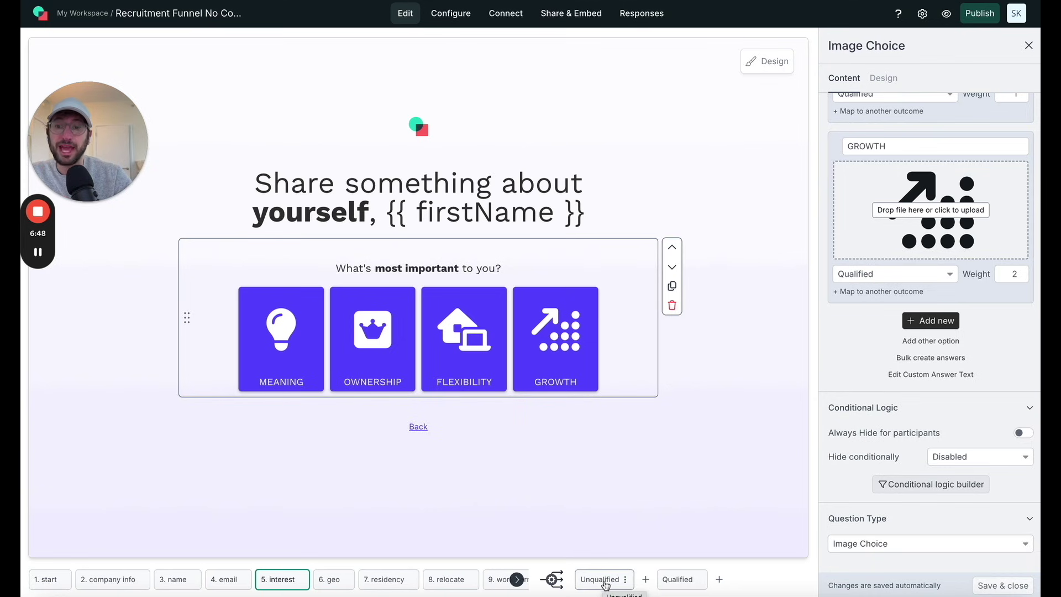
click(604, 580)
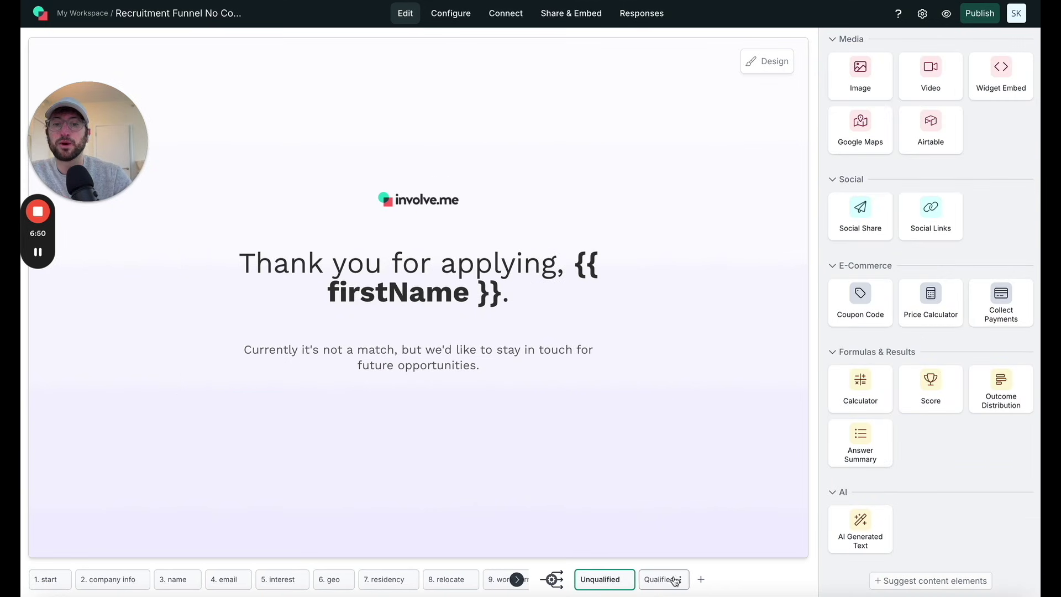
click(671, 580)
click(620, 580)
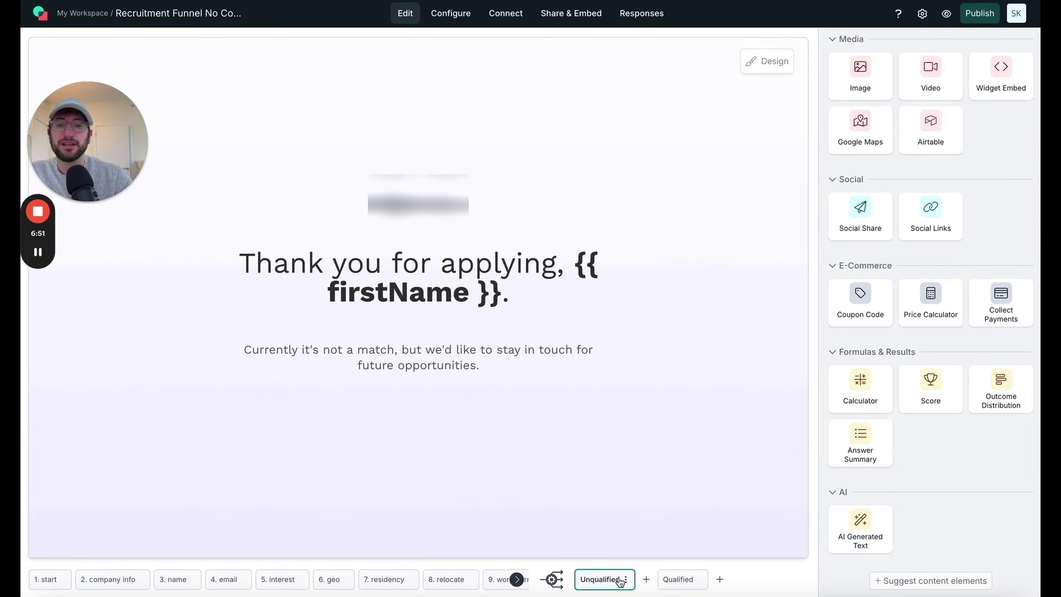
click(663, 581)
click(608, 581)
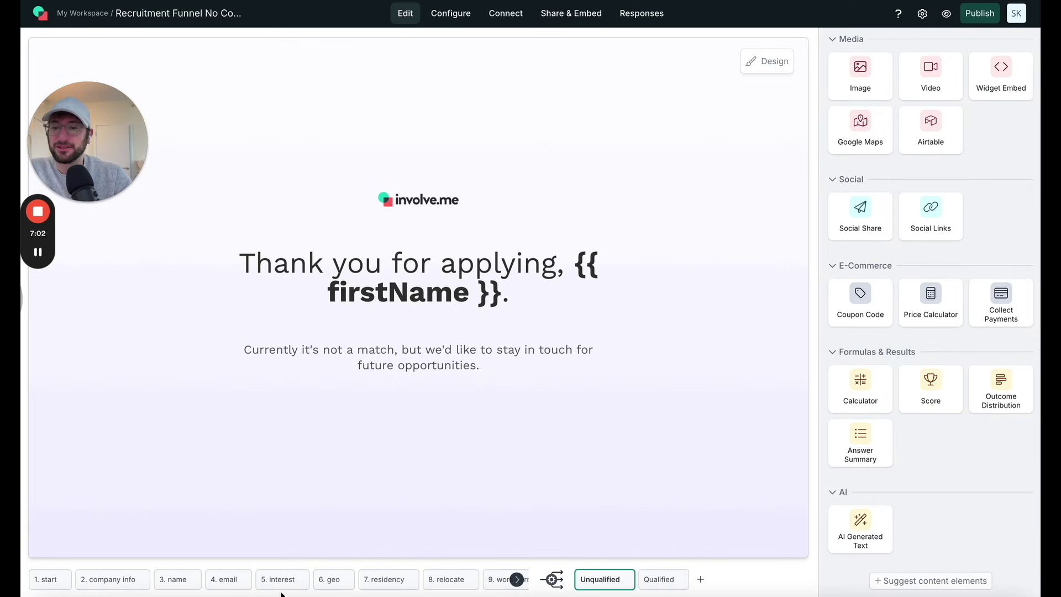
Return to the interest page and review the question and option settings of its "What's most important to you?" image choice.
click(226, 579)
click(280, 579)
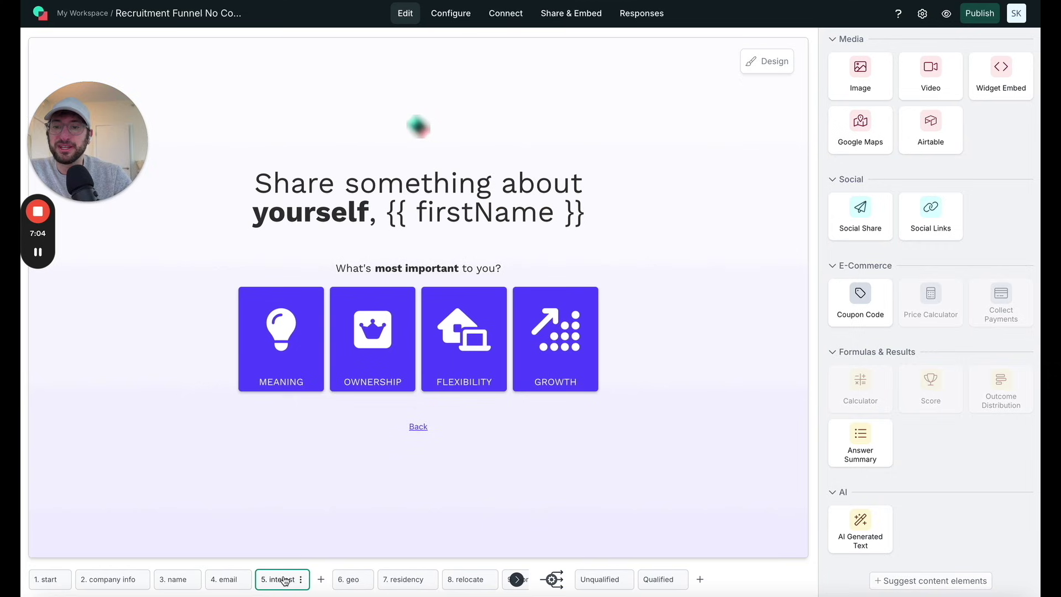
click(516, 340)
scroll(901, 257, up, 10)
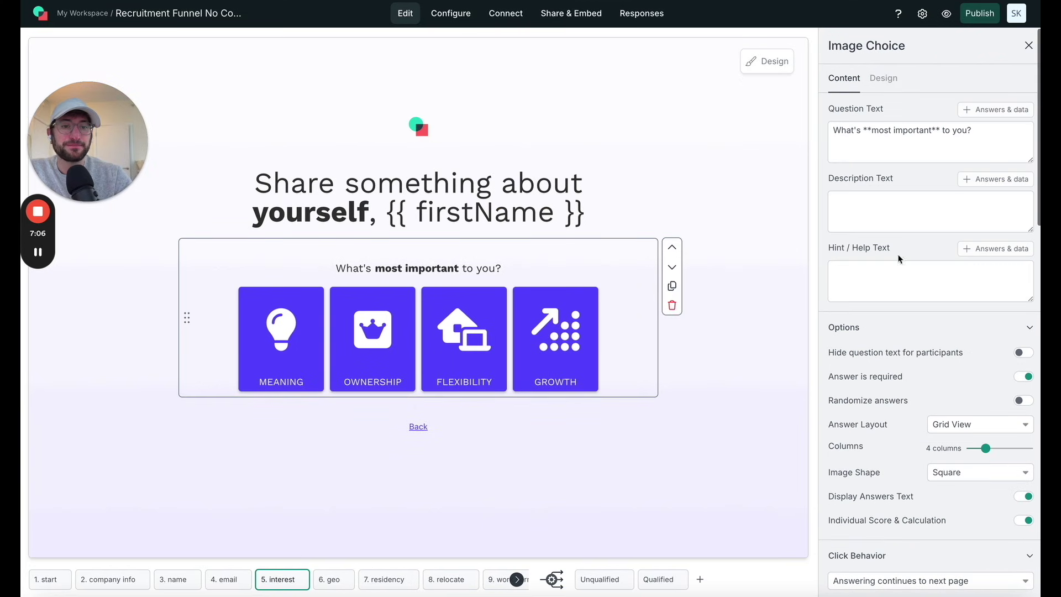
scroll(877, 268, down, 2)
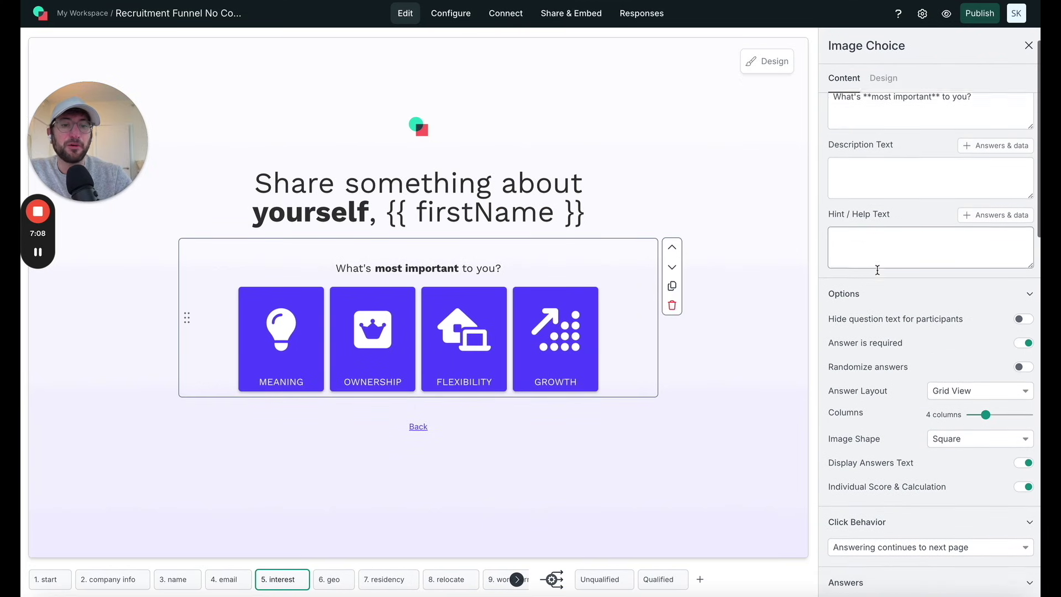
scroll(877, 269, up, 2)
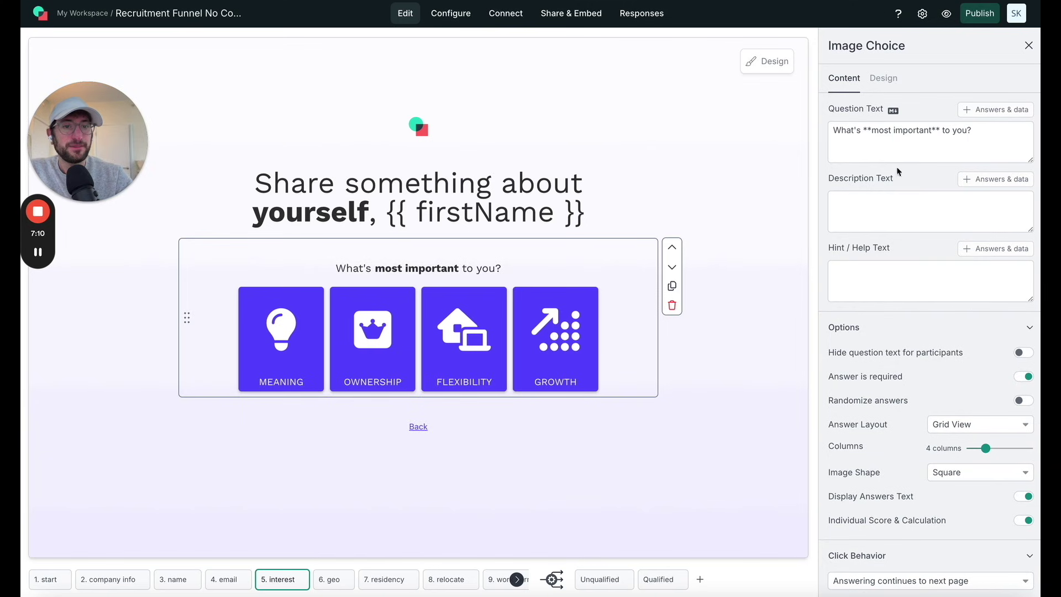
scroll(851, 347, down, 6)
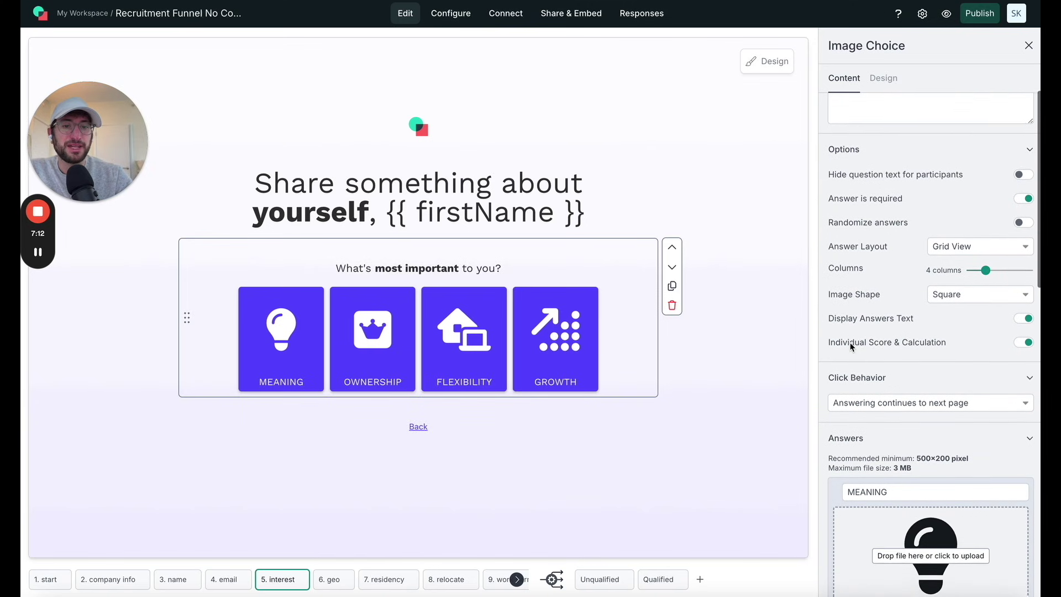
scroll(889, 409, down, 12)
Inspect the MEANING answer's label, the choices for adding answers, and the Individual Score & Calculation option.
scroll(896, 282, up, 3)
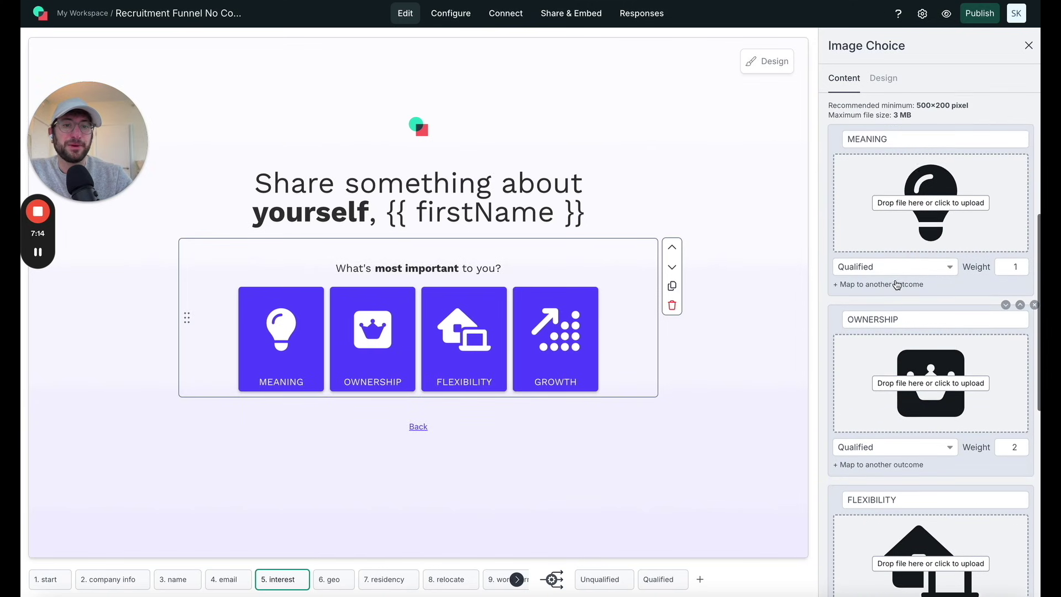
click(859, 133)
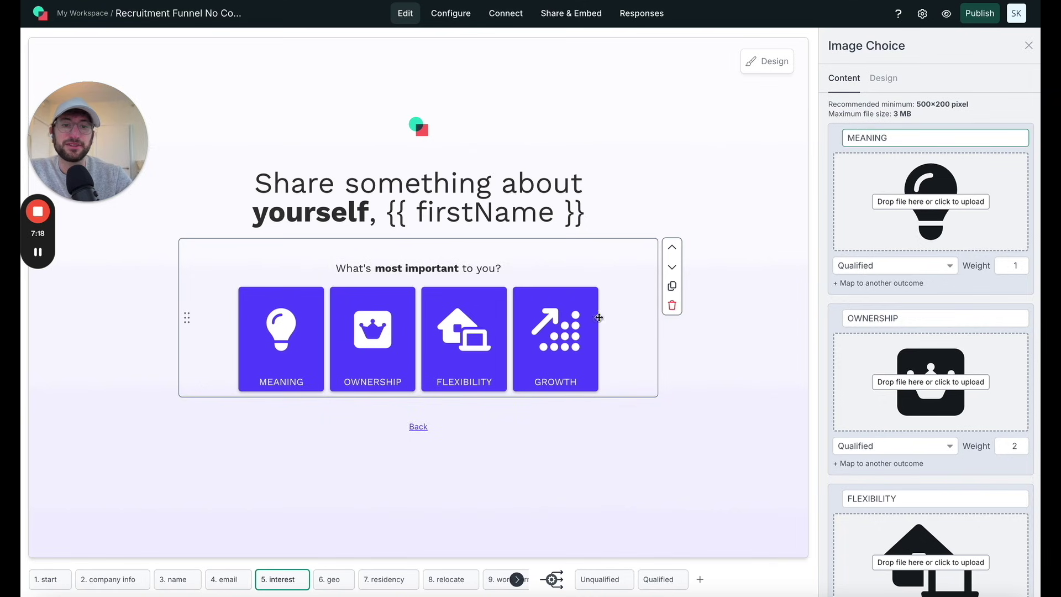
scroll(834, 346, down, 8)
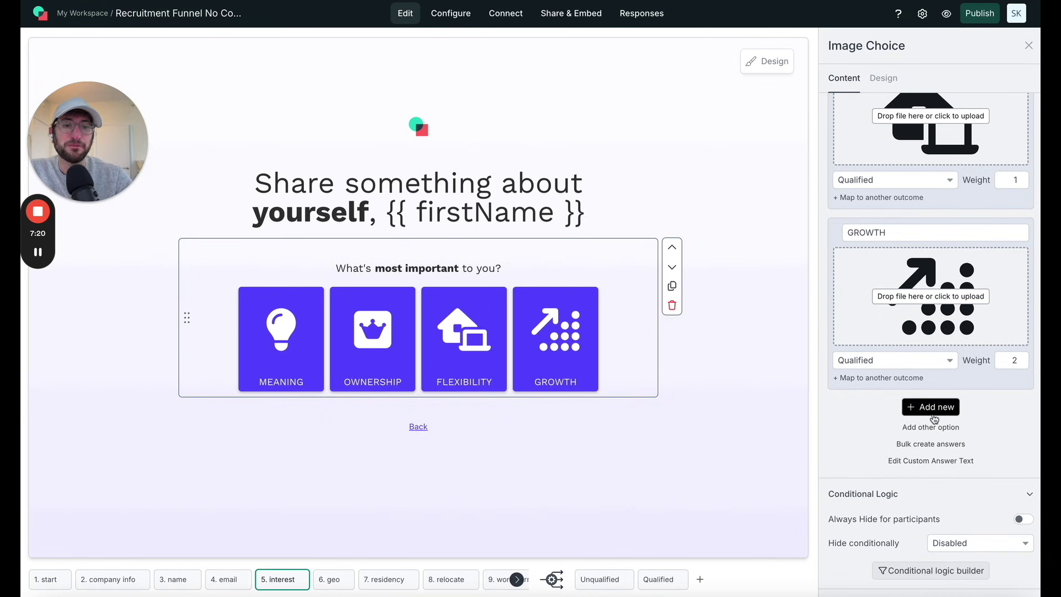
scroll(939, 387, up, 10)
scroll(942, 327, down, 3)
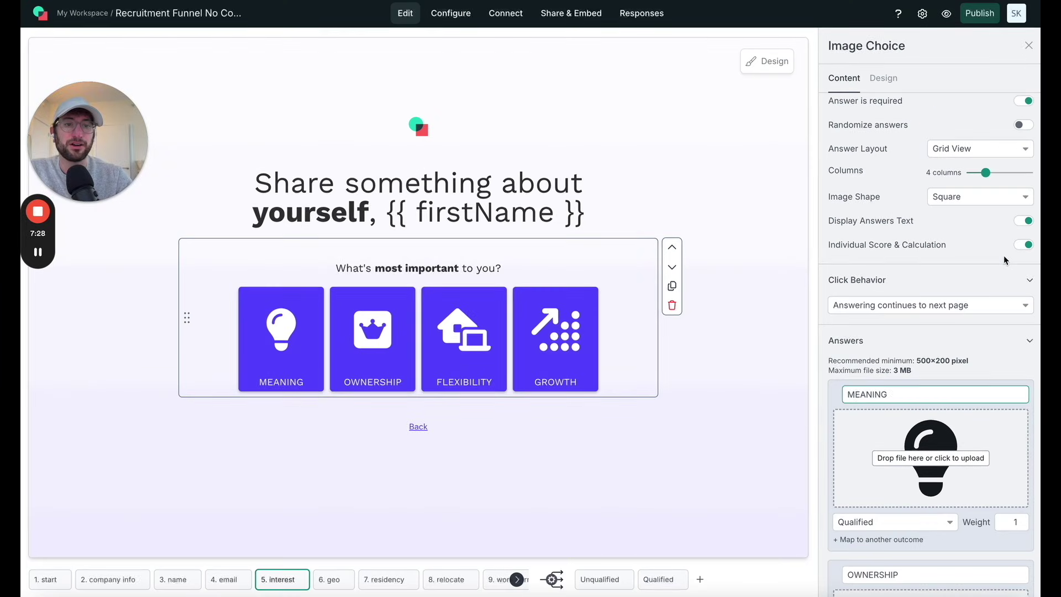
Look through the outcomes that the MEANING answer can be mapped to, keeping Qualified selected.
scroll(933, 246, down, 5)
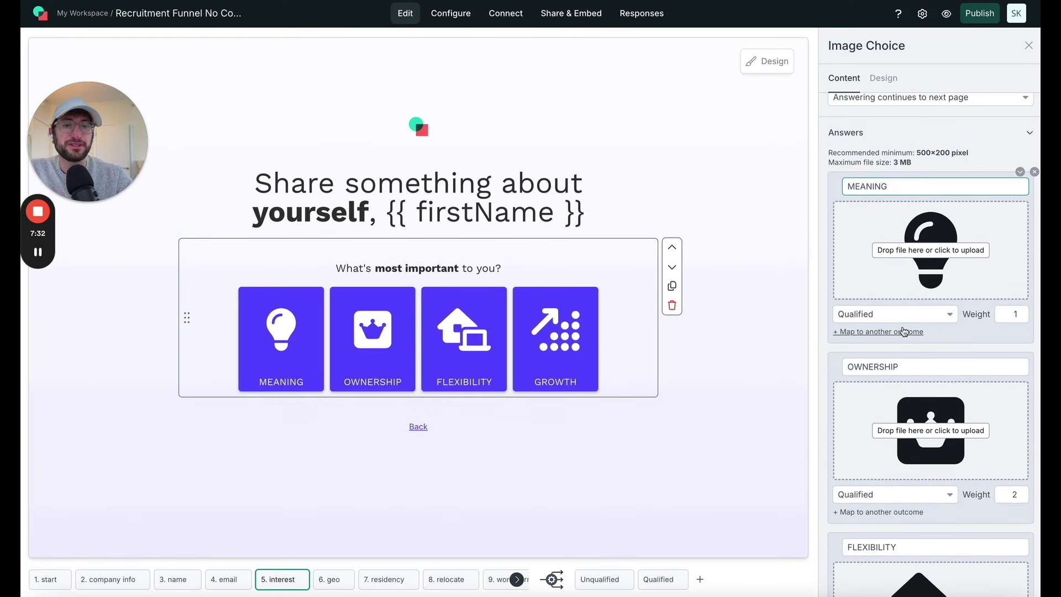
click(903, 317)
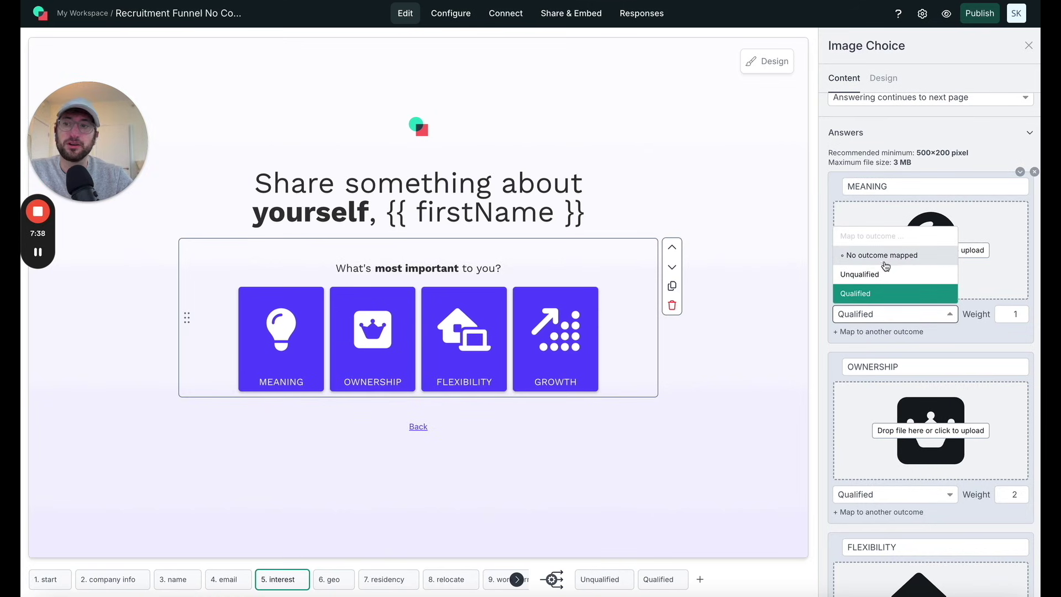
click(886, 317)
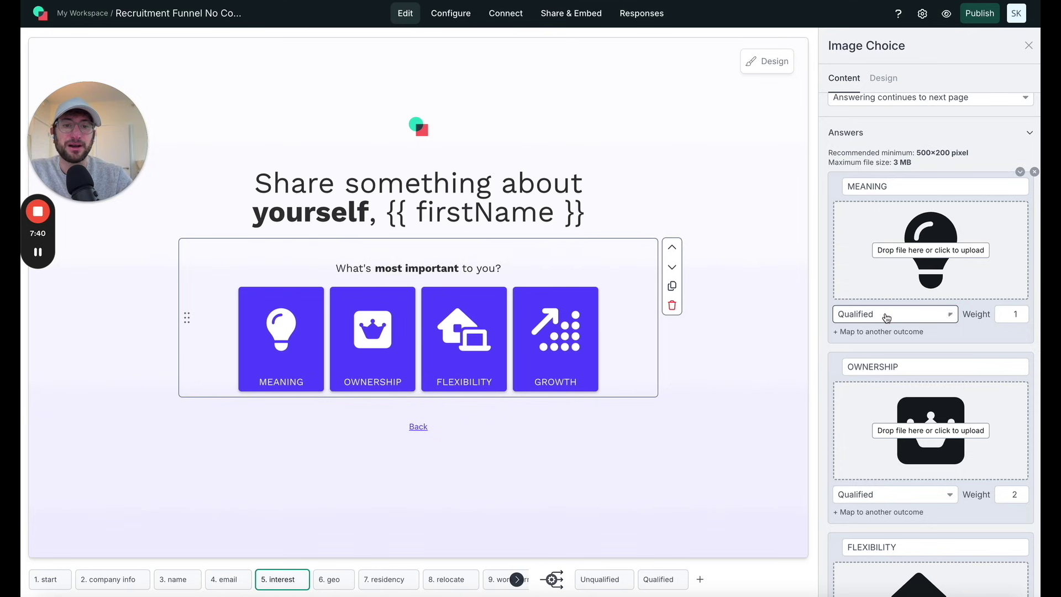
click(886, 316)
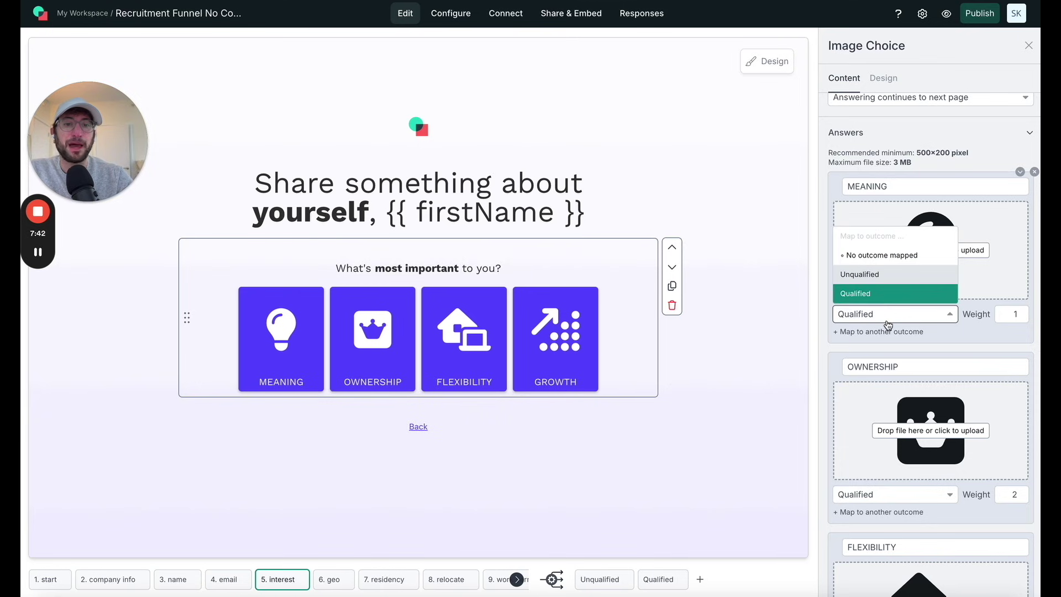
click(887, 323)
Compare the mapped outcomes and weights of the MEANING, OWNERSHIP, FLEXIBILITY and GROWTH answers.
scroll(893, 354, down, 3)
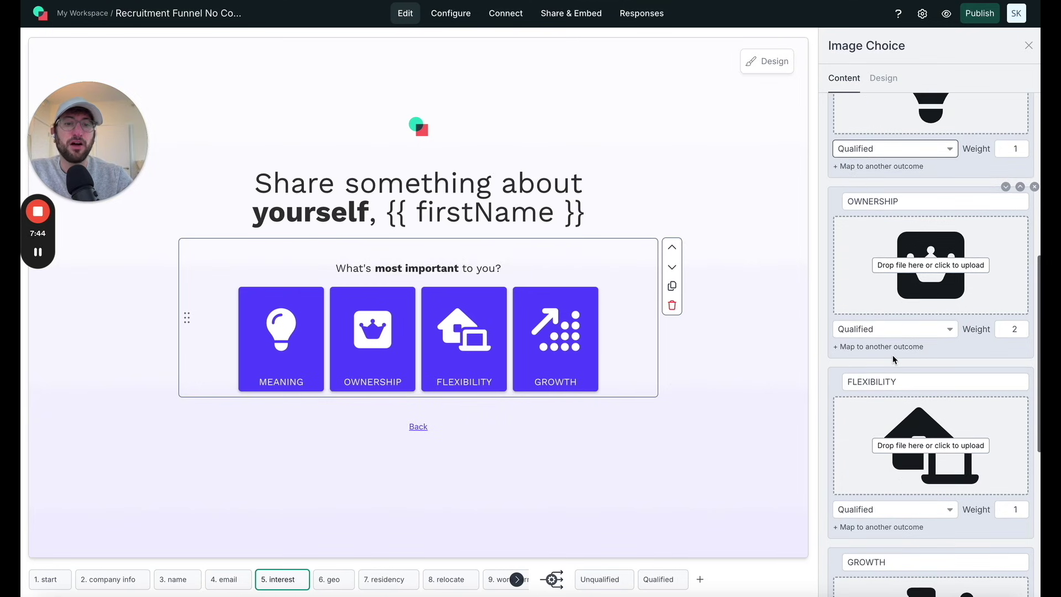
scroll(889, 386, down, 4)
scroll(883, 451, up, 3)
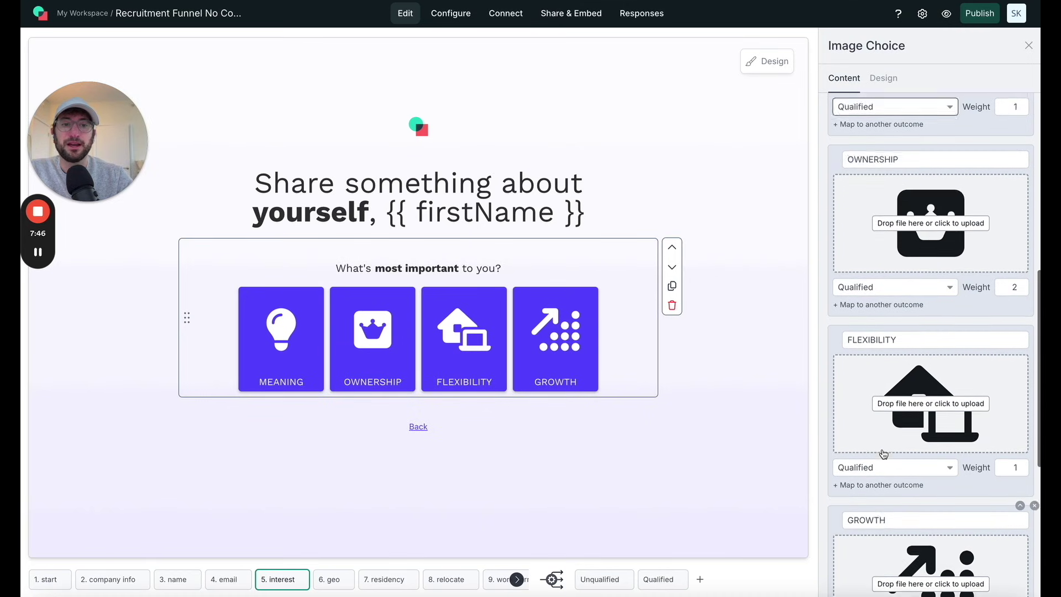
scroll(883, 453, up, 5)
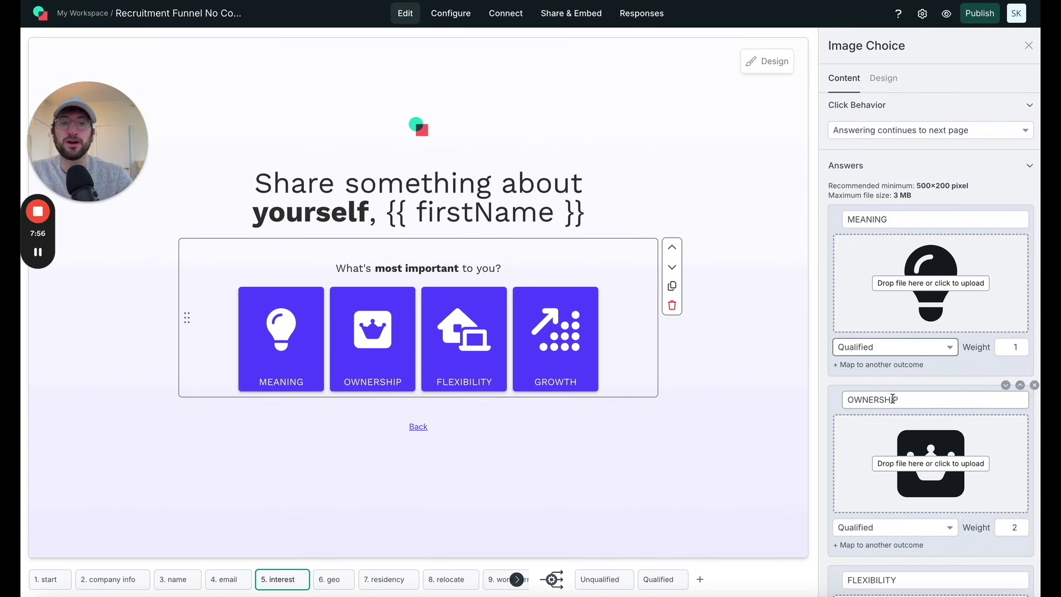
scroll(913, 357, down, 7)
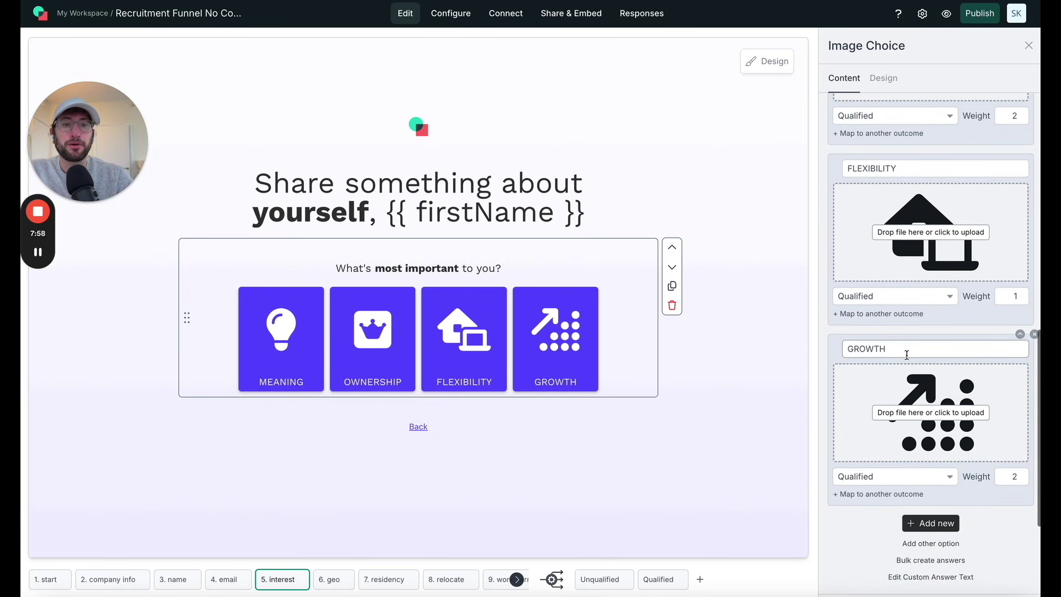
scroll(909, 413, up, 3)
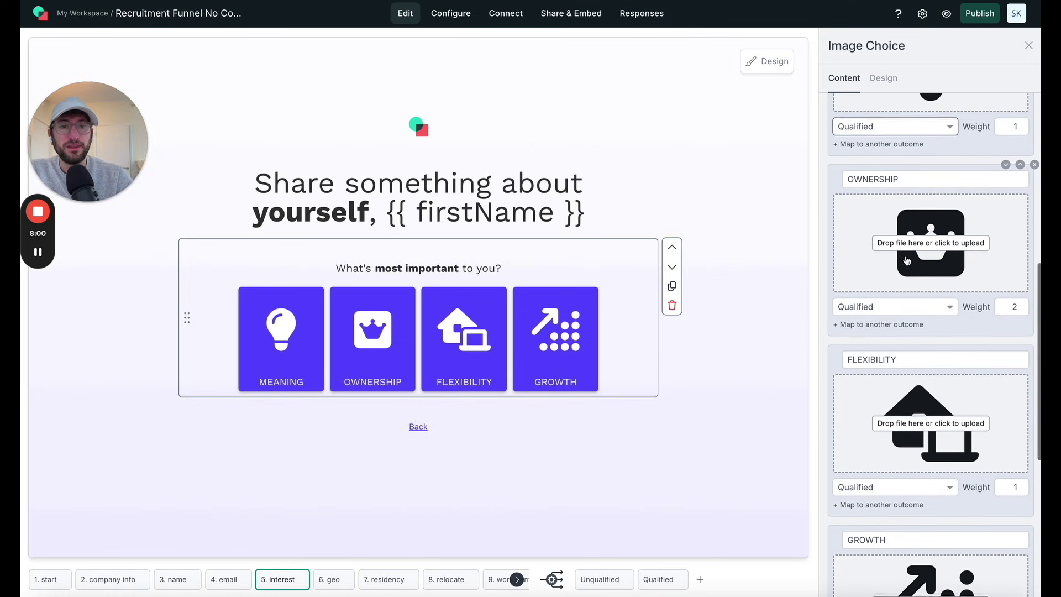
scroll(904, 214, down, 5)
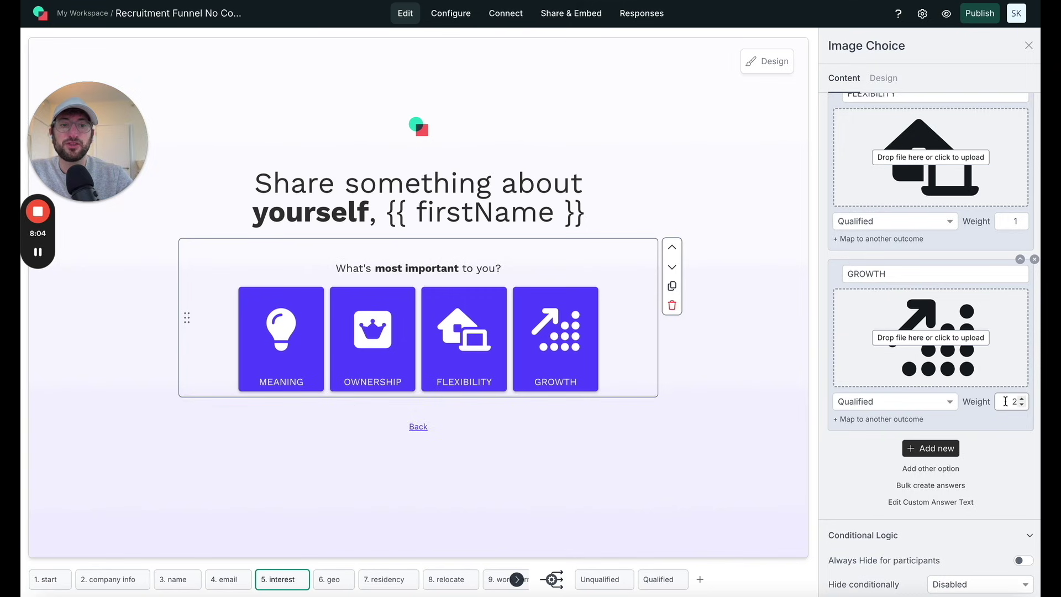
scroll(1006, 402, up, 2)
scroll(1006, 403, up, 4)
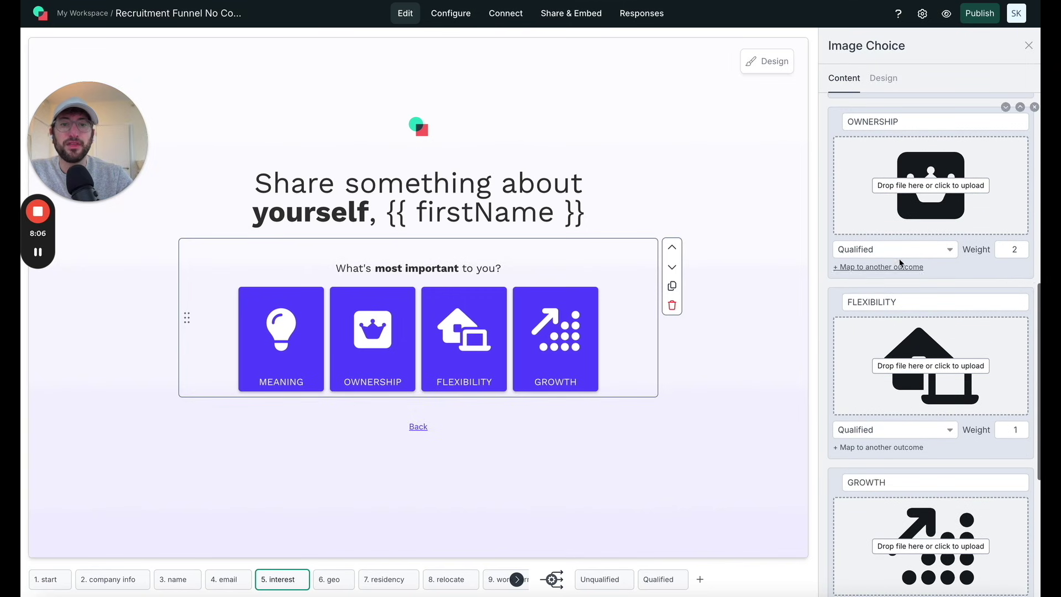
Check the weight values of the MEANING and OWNERSHIP answers.
scroll(894, 389, up, 7)
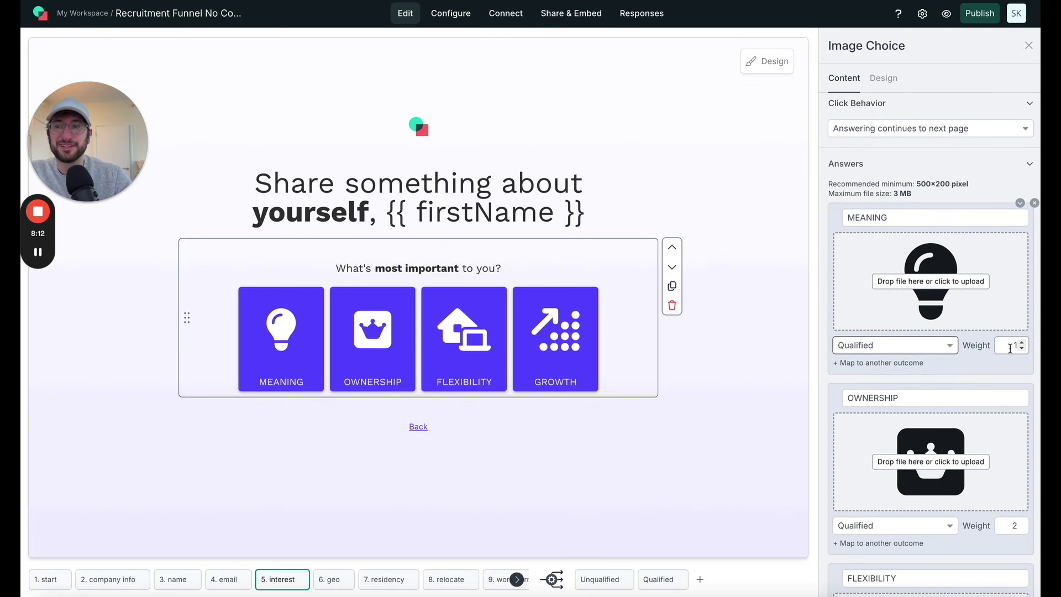
double_click(1009, 345)
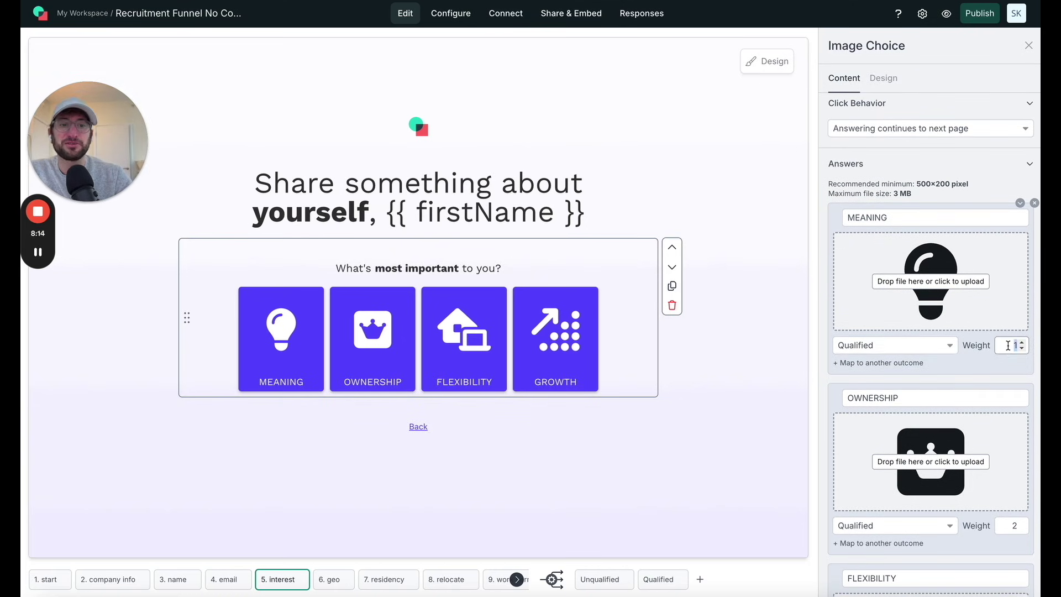
scroll(1006, 326, down, 4)
double_click(1008, 293)
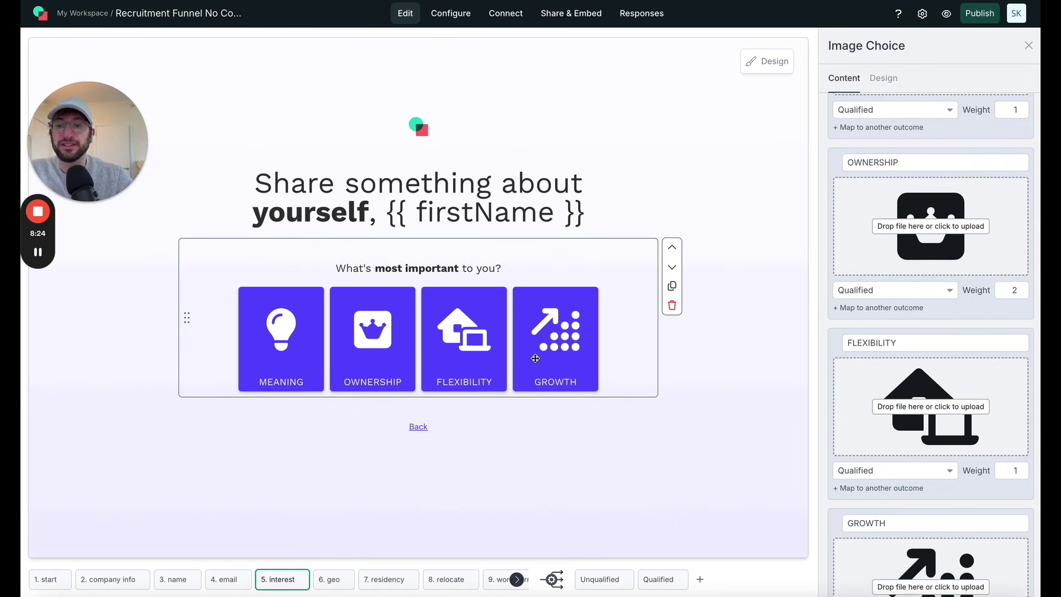
Go to the geo page and examine the residence text choice's scoring, click behavior, outcome mappings, weights and page jumps.
click(336, 583)
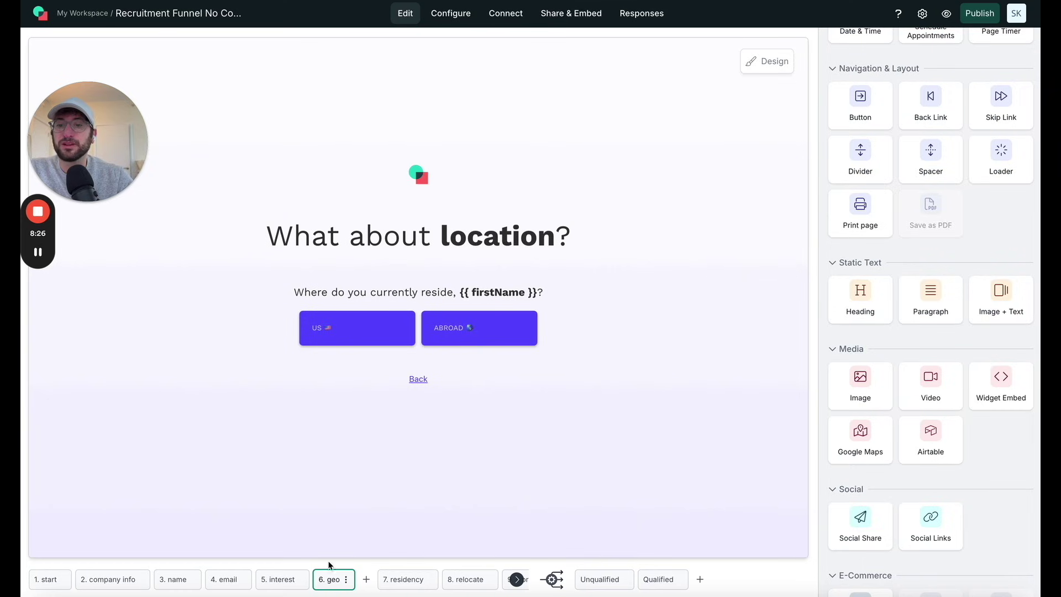
click(549, 303)
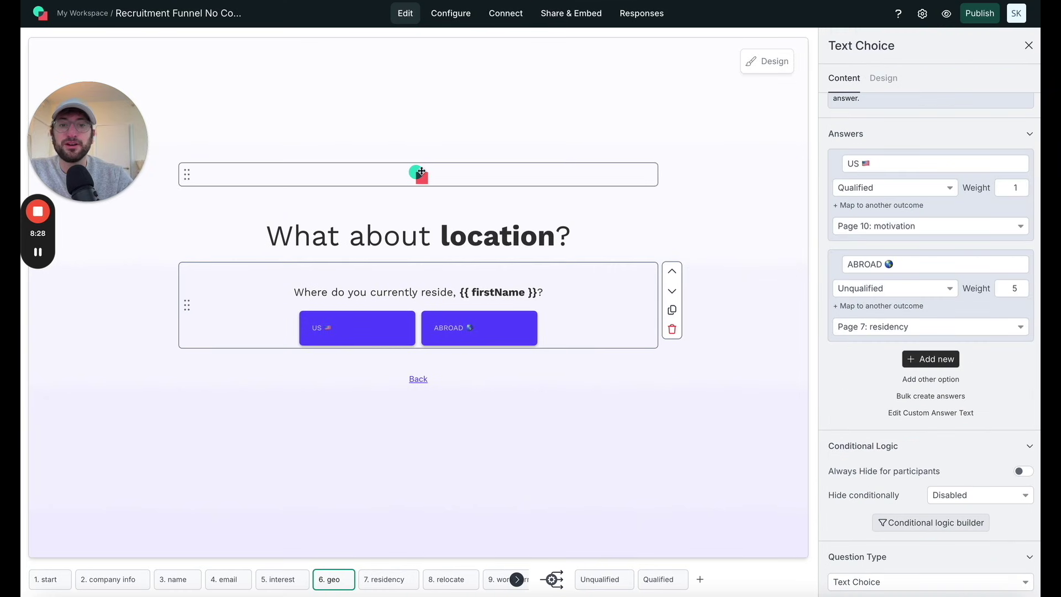
scroll(845, 232, up, 2)
scroll(845, 232, up, 3)
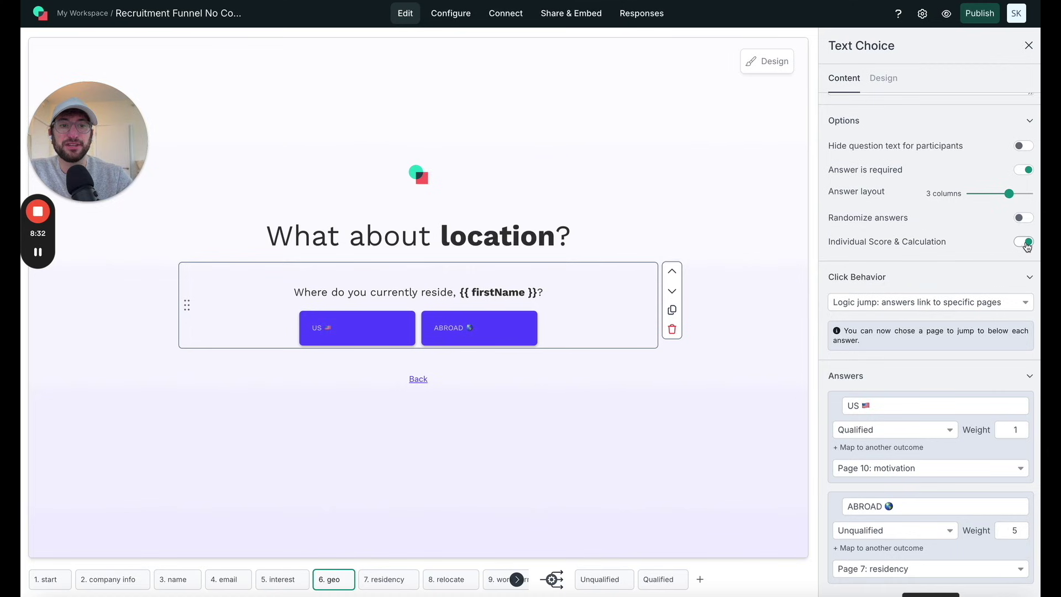
scroll(1019, 259, down, 3)
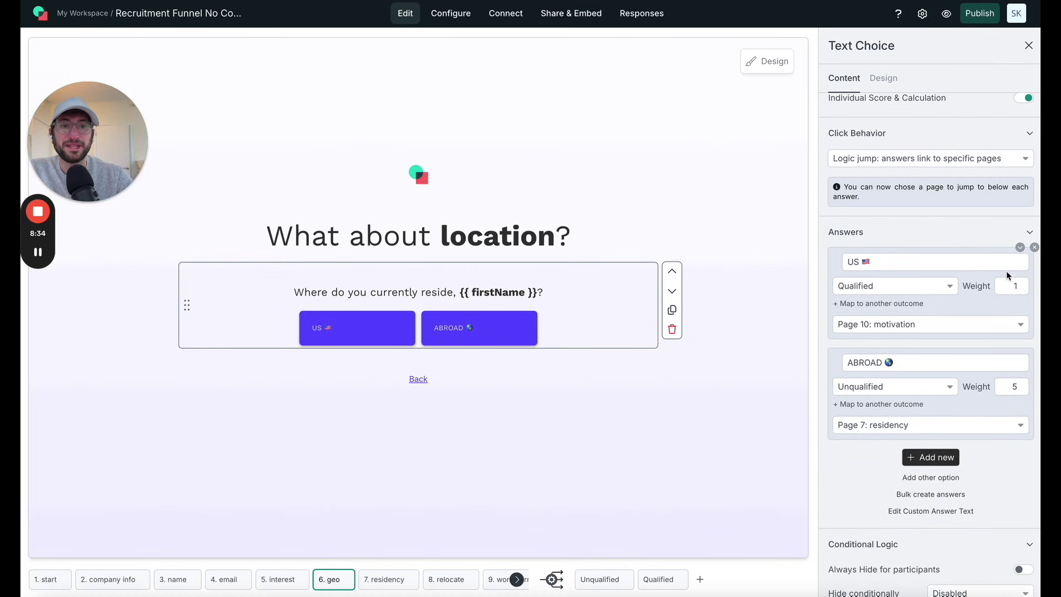
scroll(989, 276, up, 4)
scroll(967, 280, down, 2)
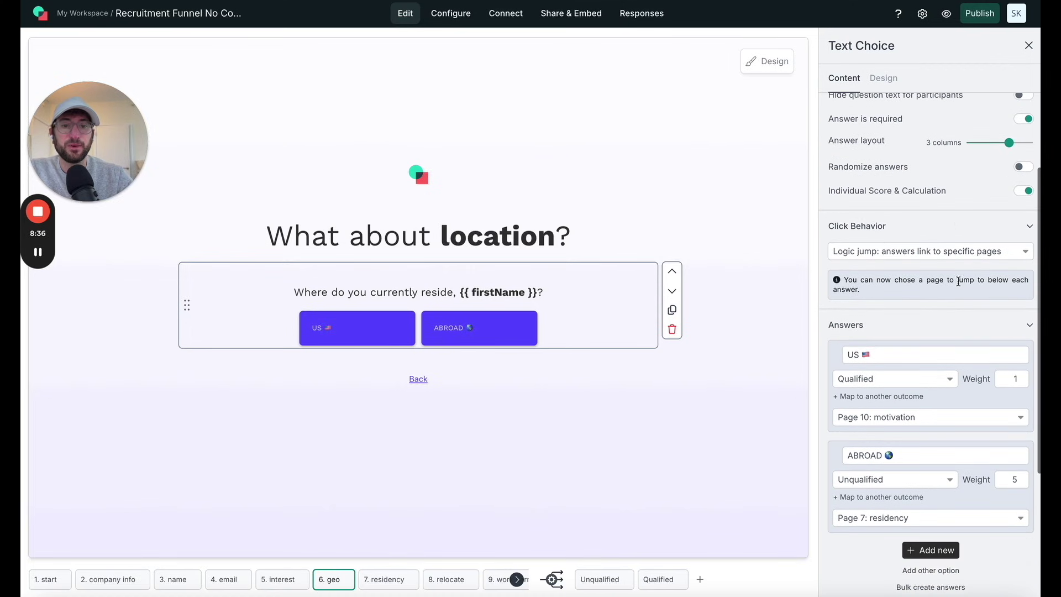
scroll(958, 282, down, 4)
scroll(929, 221, up, 3)
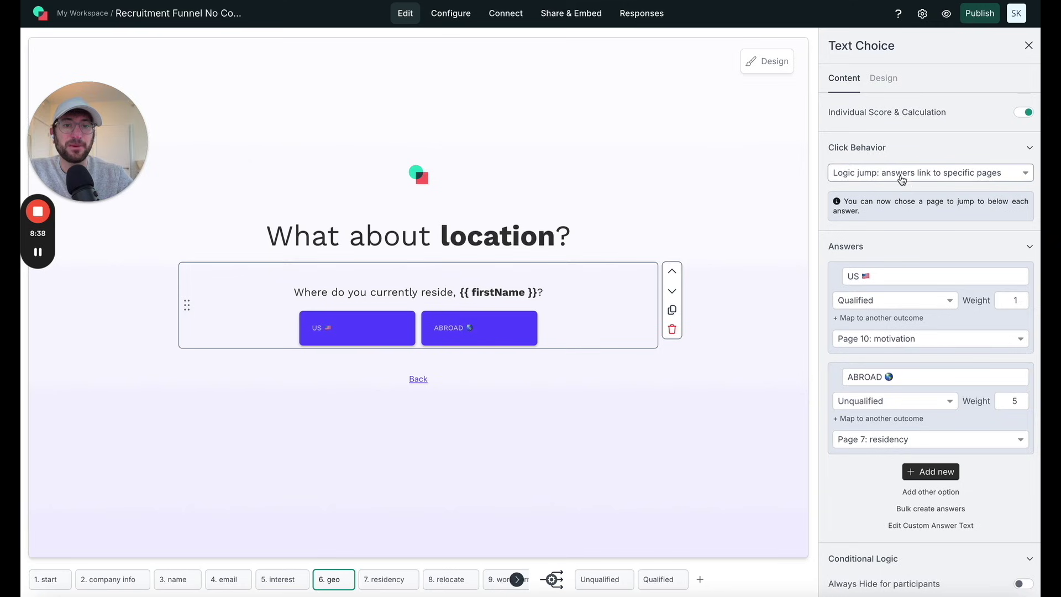
Look through the click behavior options of the residence text choice, keeping the logic jump to specific pages.
click(906, 176)
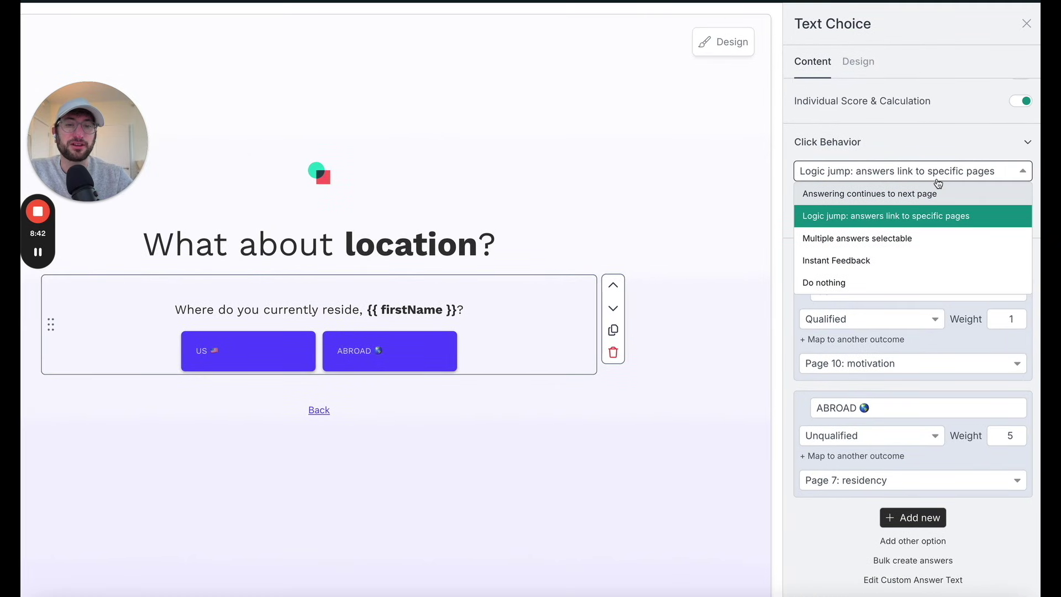
scroll(856, 223, up, 1)
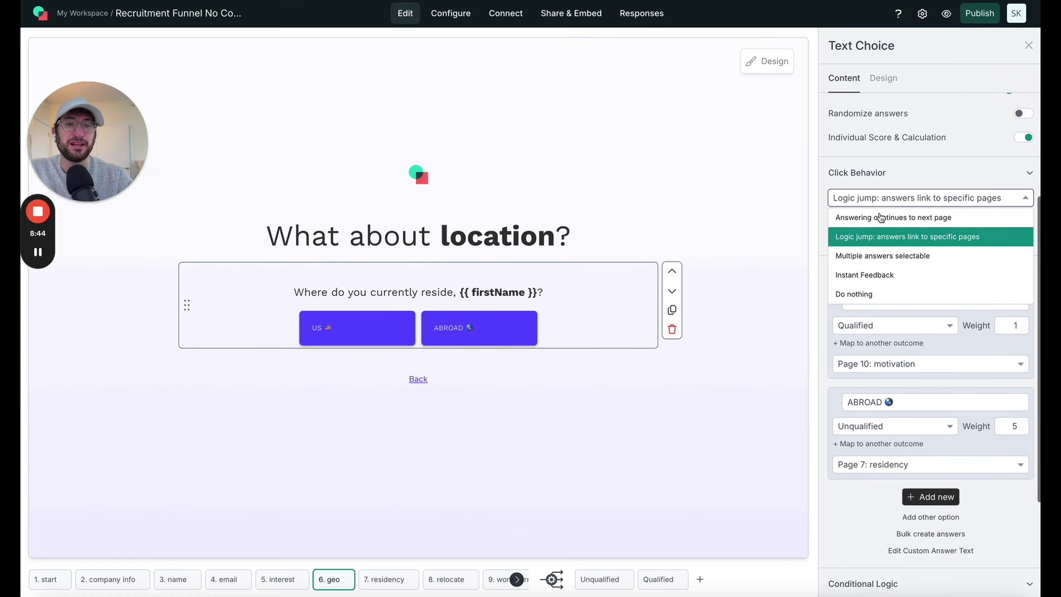
click(922, 232)
click(934, 177)
scroll(907, 213, up, 1)
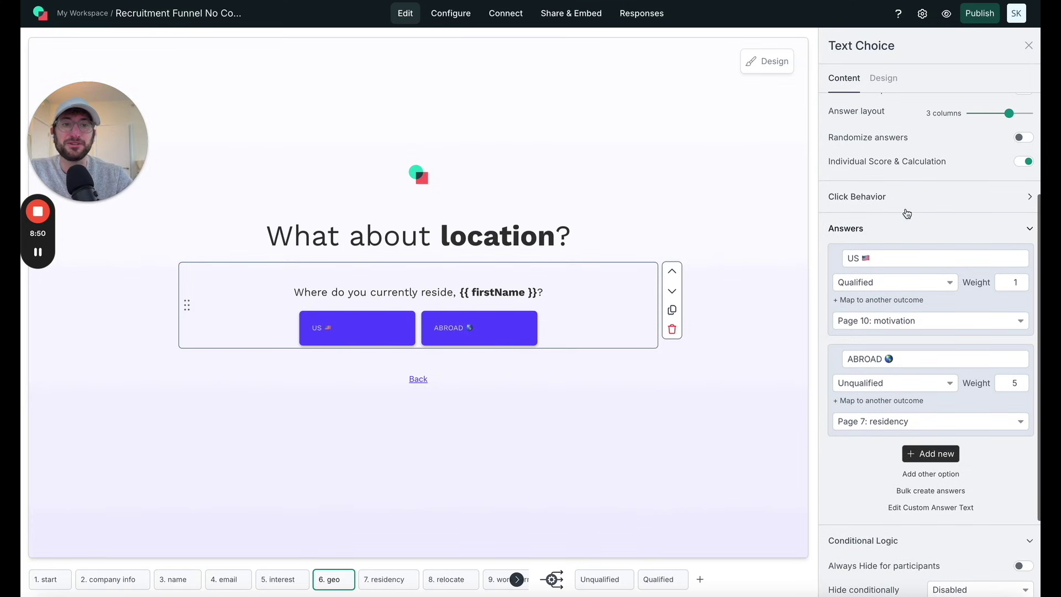
click(906, 203)
scroll(900, 266, down, 4)
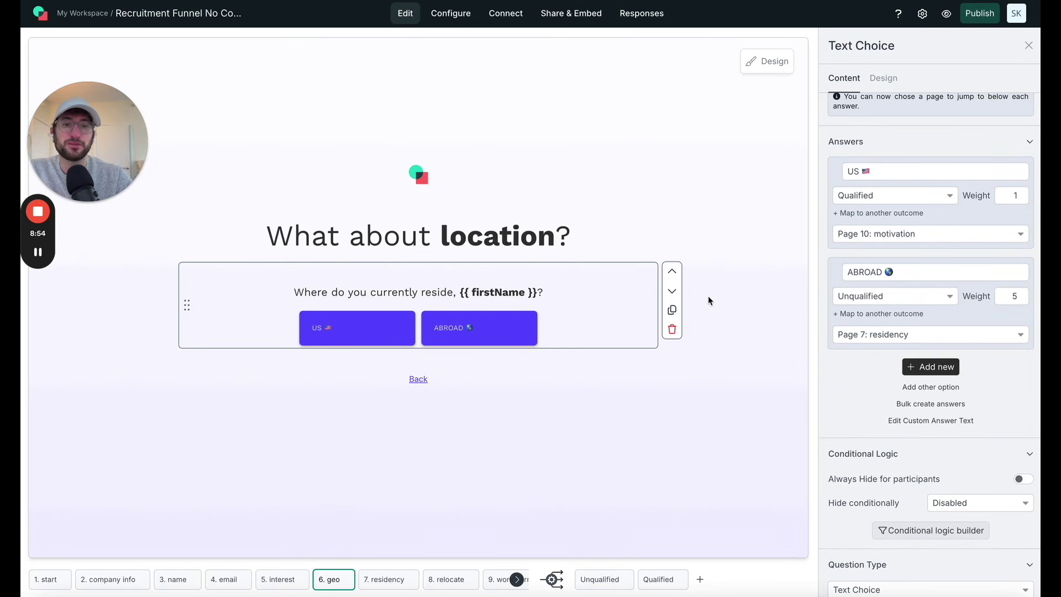
Re-enter 1 as the weight of the US answer.
scroll(939, 273, up, 1)
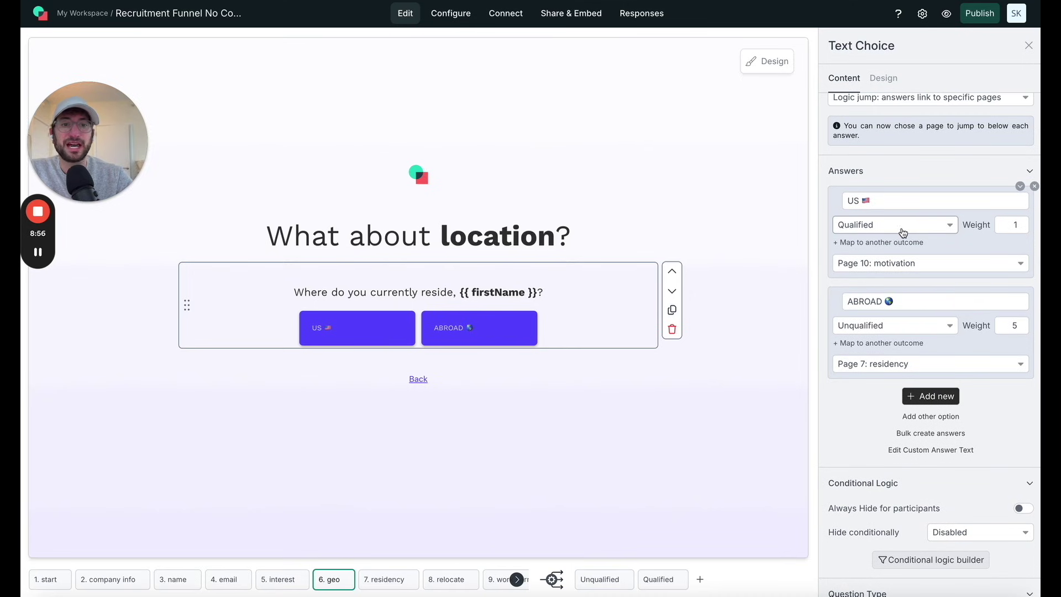
click(1016, 224)
key(BackSpace)
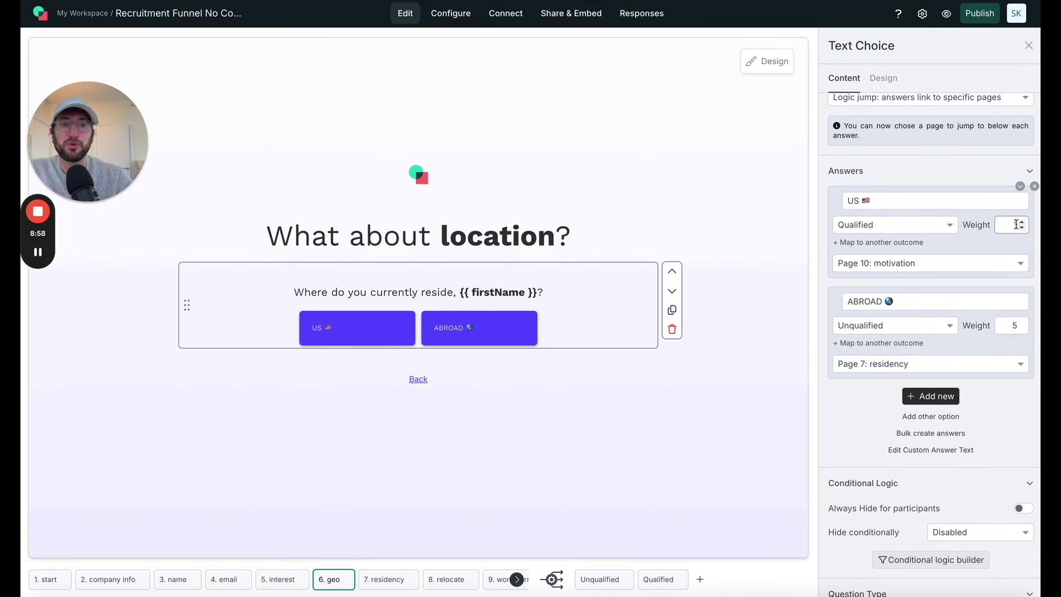
text(1)
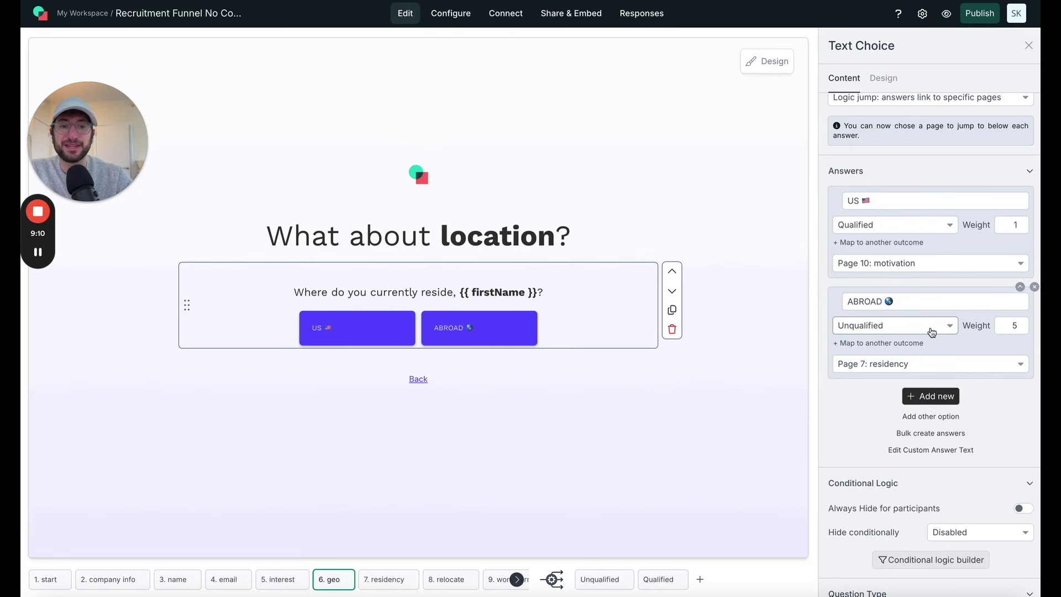
Compare the US and ABROAD answers' page jumps with the order of the pages from geo to motivation.
scroll(940, 287, down, 3)
scroll(884, 365, up, 2)
scroll(913, 365, up, 1)
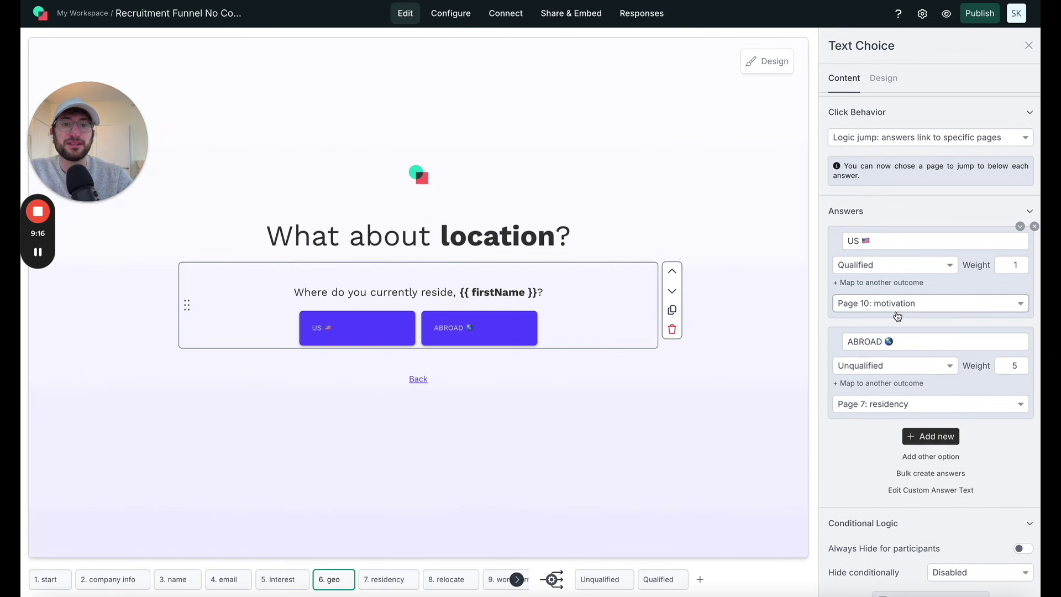
scroll(379, 585, right, 3)
scroll(398, 586, right, 2)
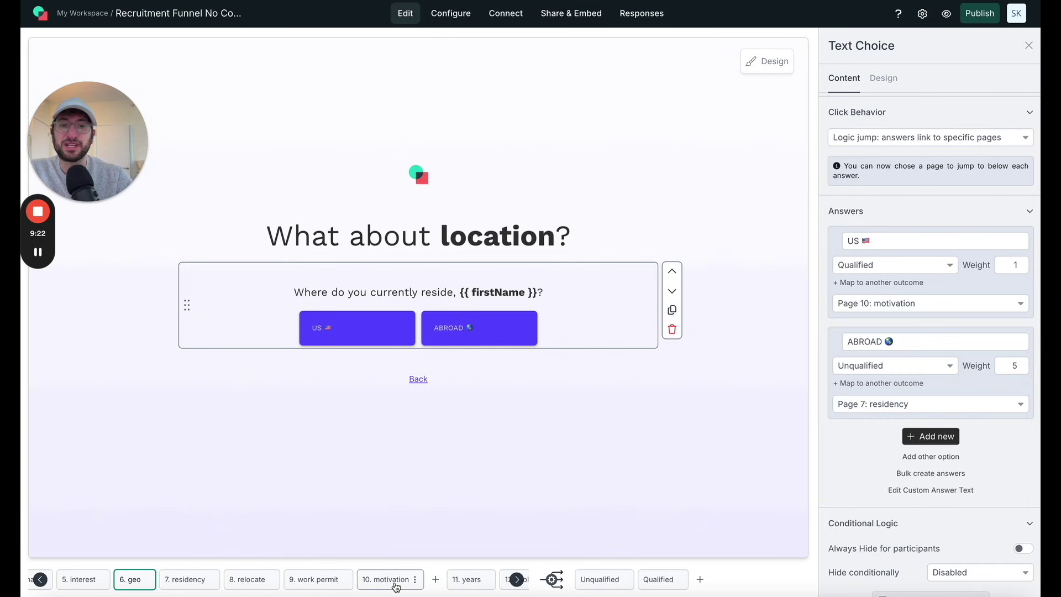
scroll(394, 591, left, 1)
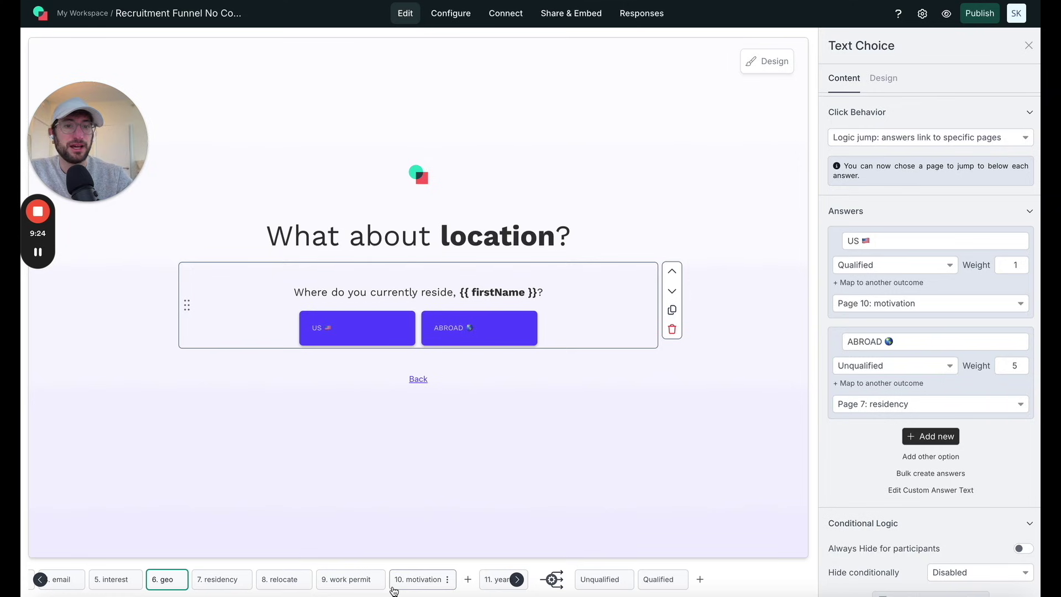
scroll(284, 582, left, 1)
scroll(284, 581, left, 1)
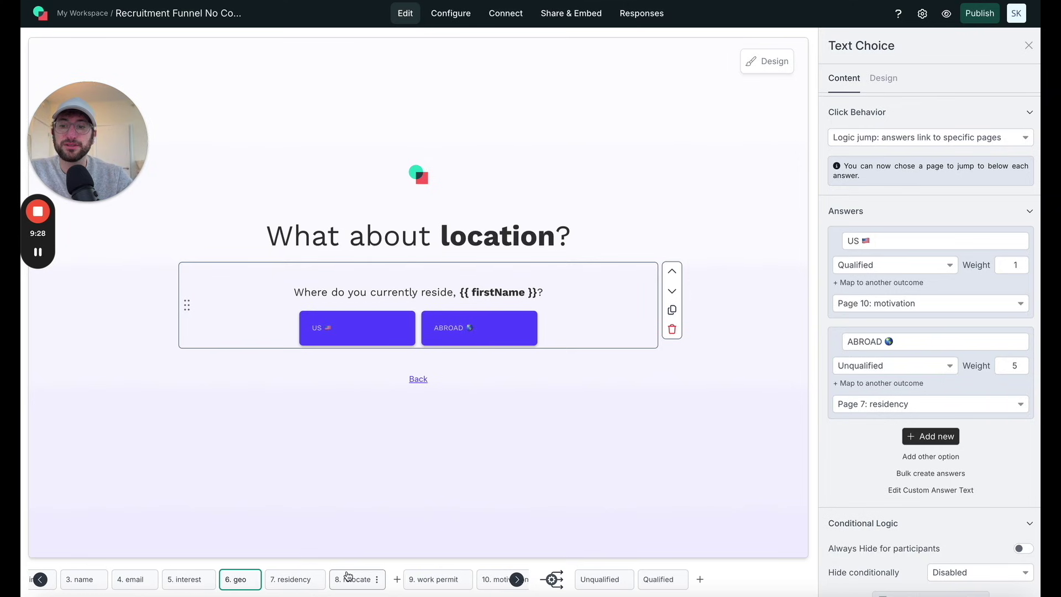
Go to the residency page and examine the country contact form's options, form fields and conditional logic.
click(295, 579)
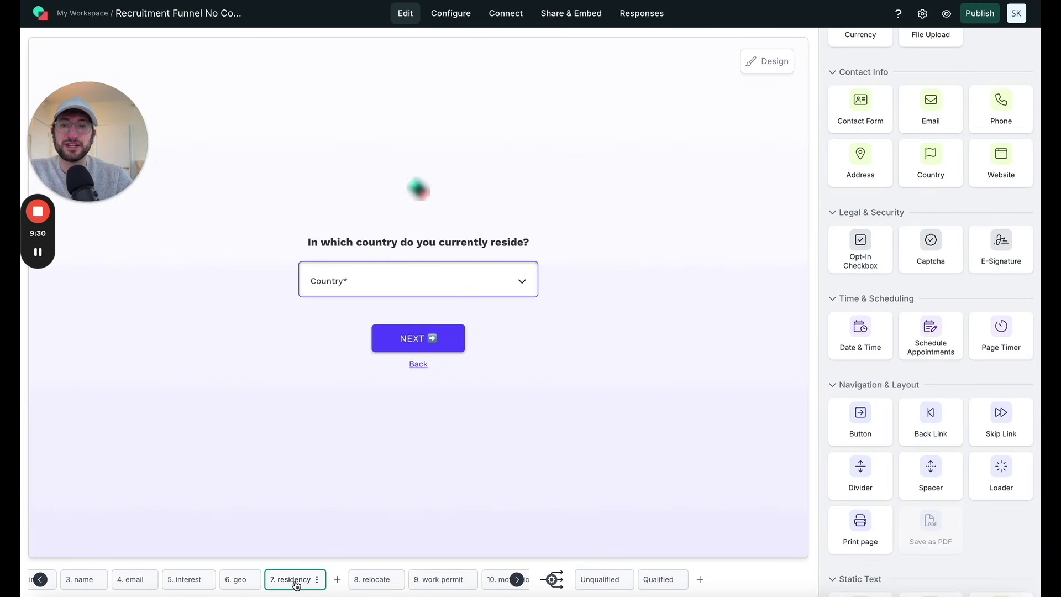
click(587, 275)
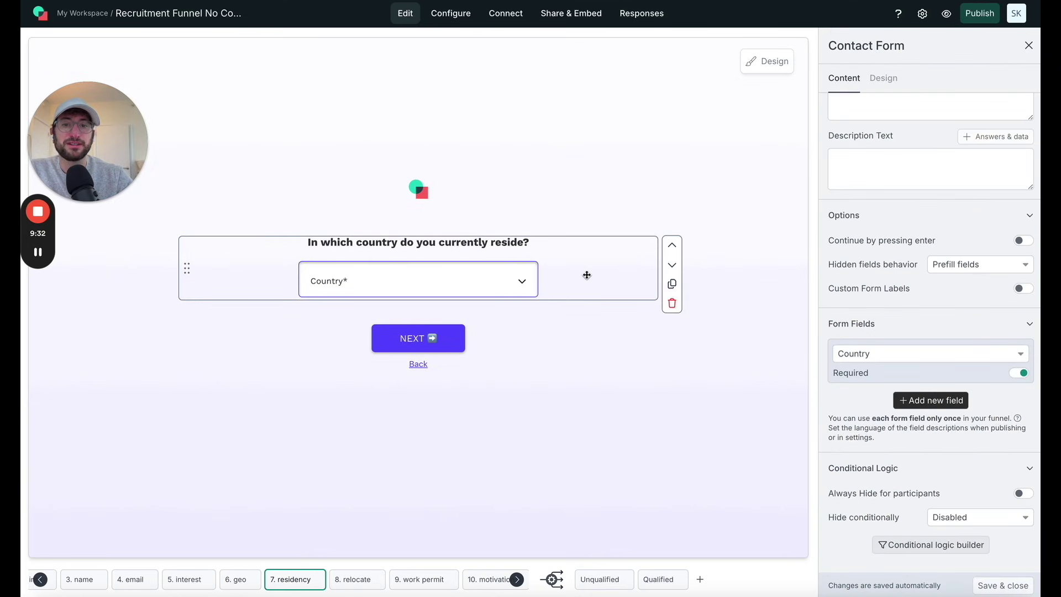
scroll(857, 266, up, 2)
scroll(857, 266, down, 2)
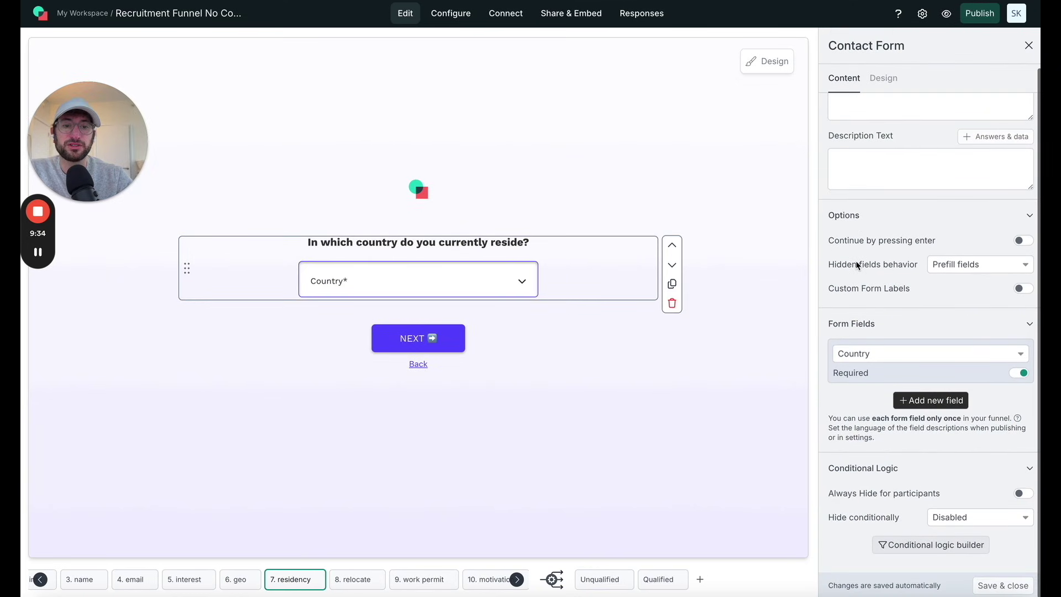
scroll(917, 353, up, 1)
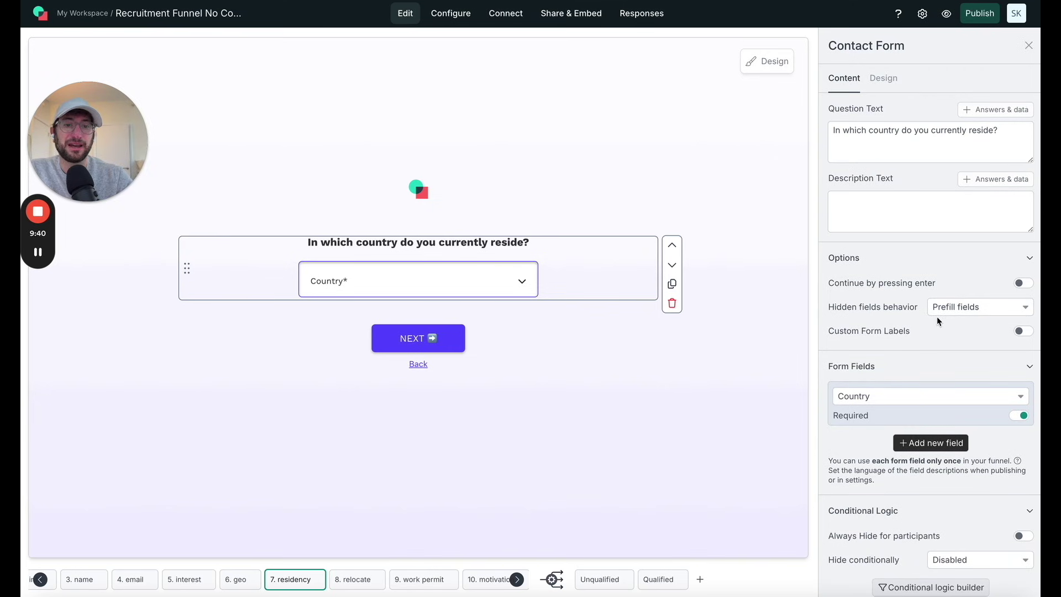
scroll(936, 320, down, 1)
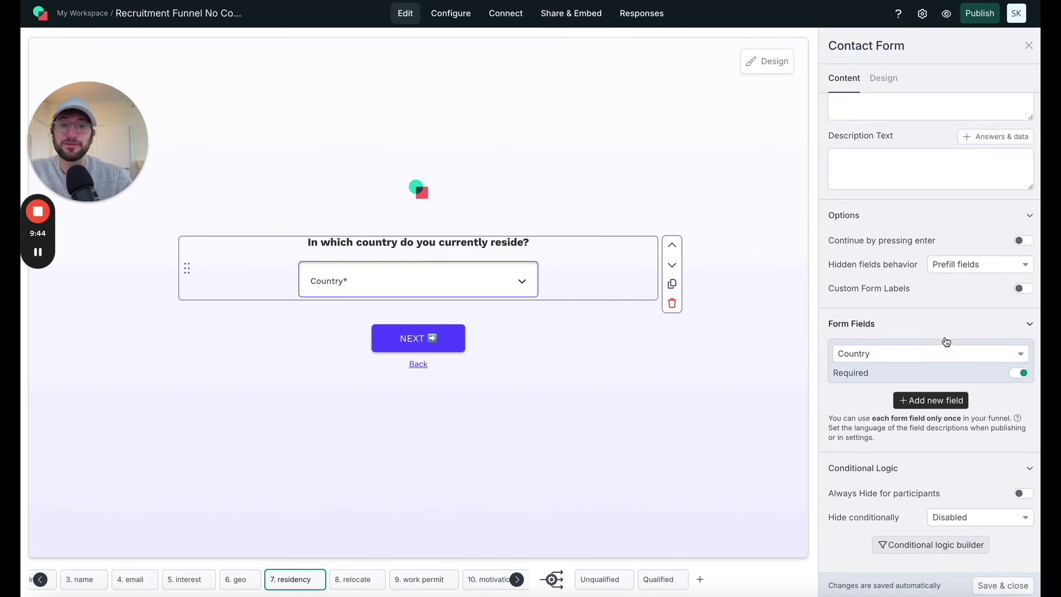
Go to the relocate page and examine the image choice's scoring, click behavior, Yes and No outcome mappings, weights and page jumps.
mouse_move(360, 580)
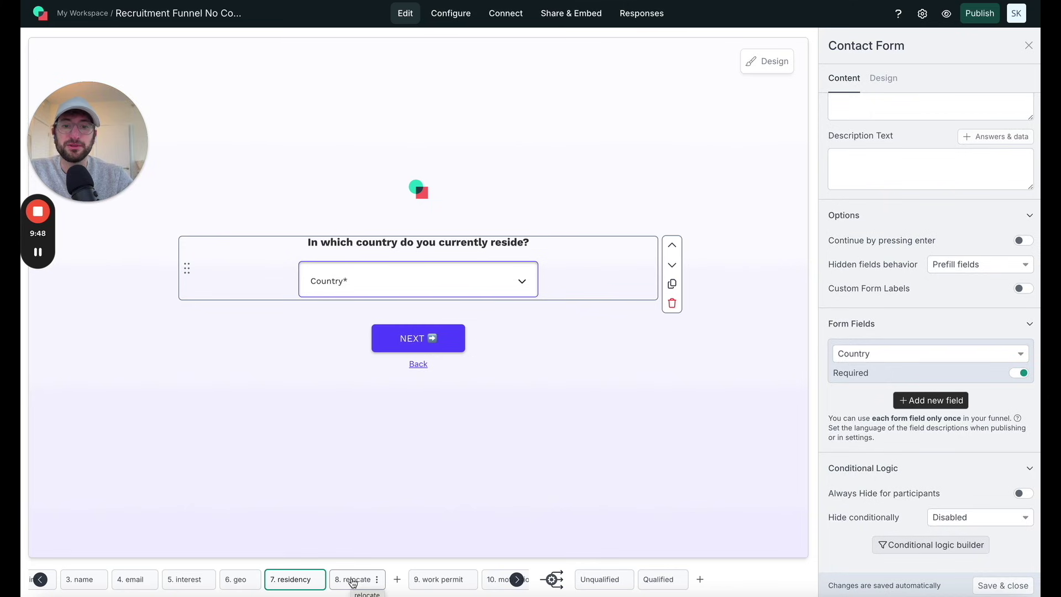
click(352, 581)
click(463, 253)
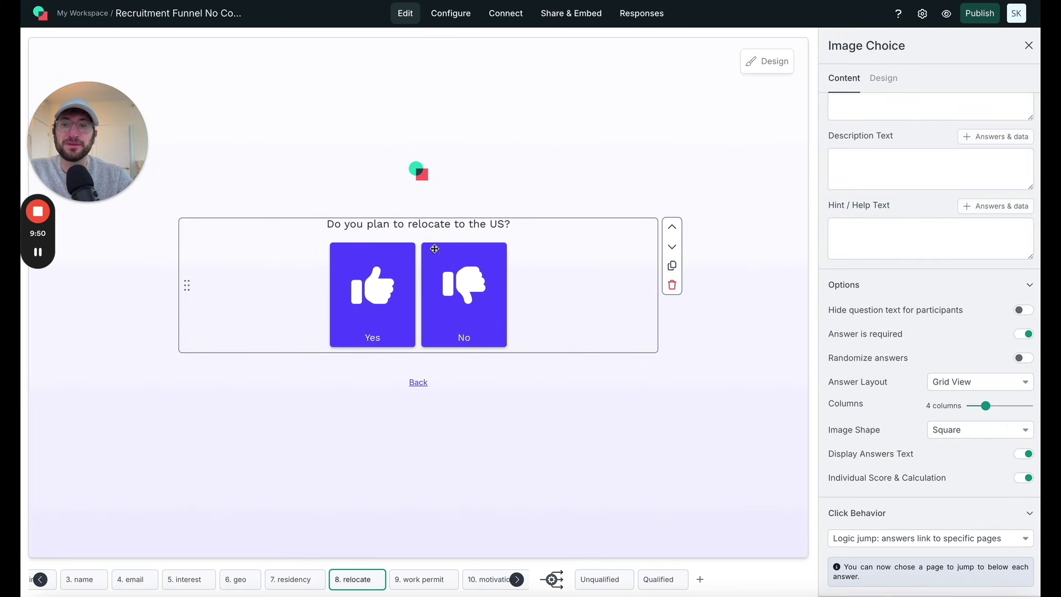
scroll(924, 248, down, 5)
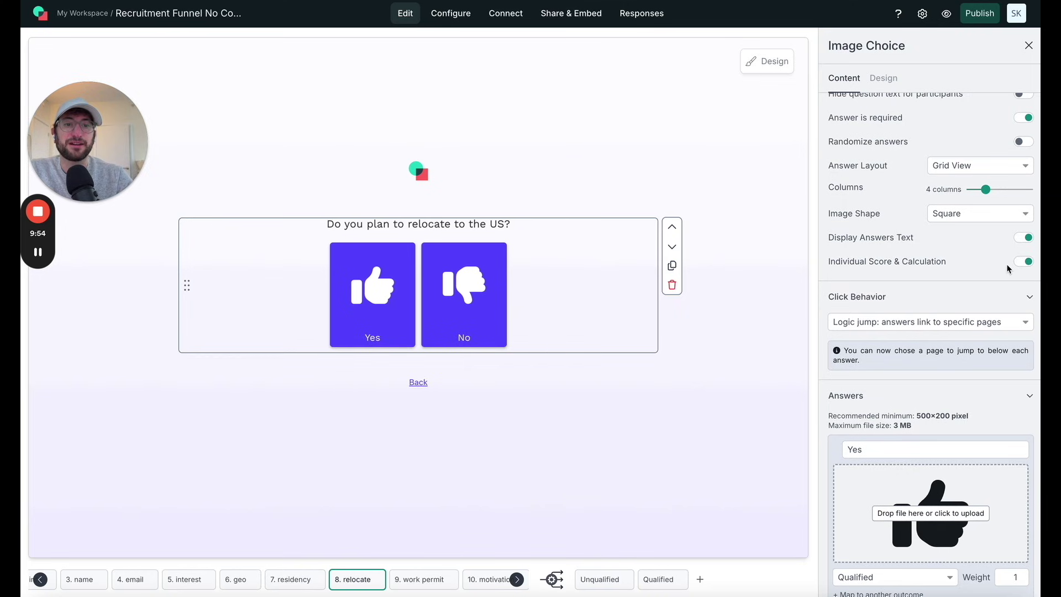
scroll(943, 265, down, 3)
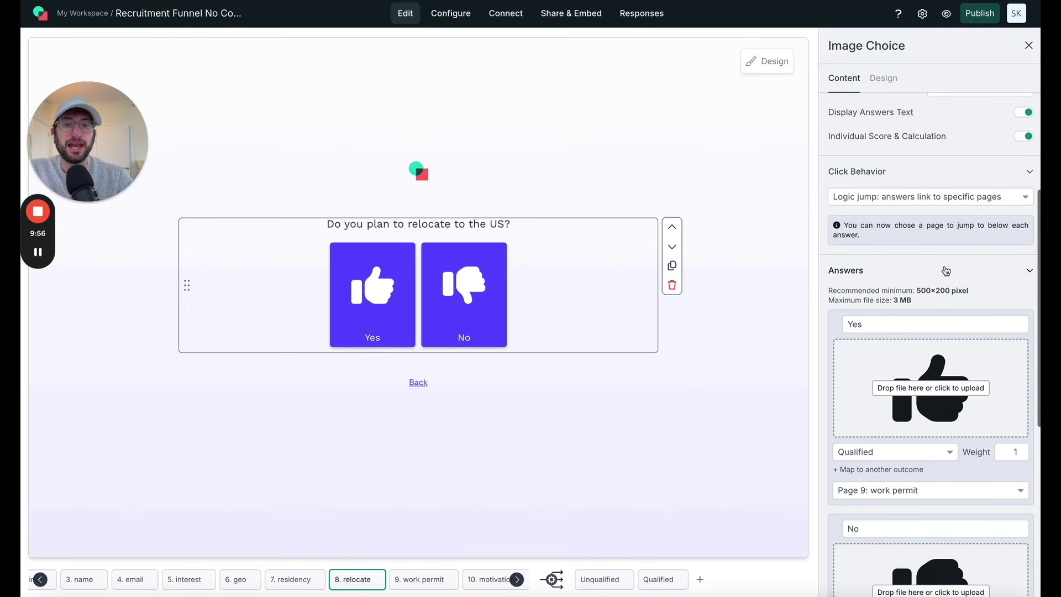
scroll(934, 174, down, 3)
scroll(900, 206, down, 3)
scroll(899, 206, up, 2)
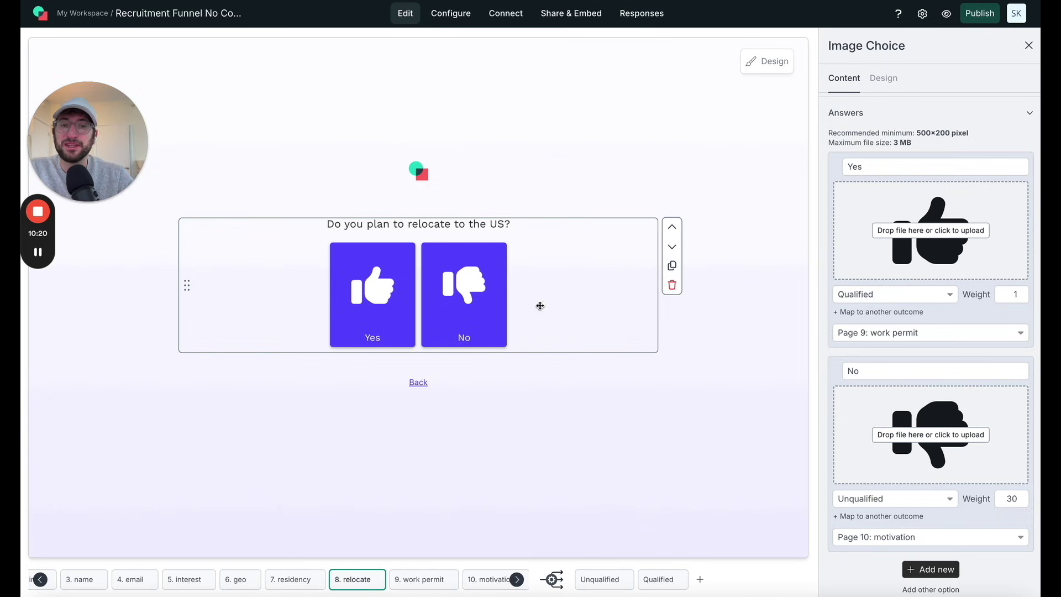
scroll(912, 313, up, 1)
scroll(930, 326, up, 1)
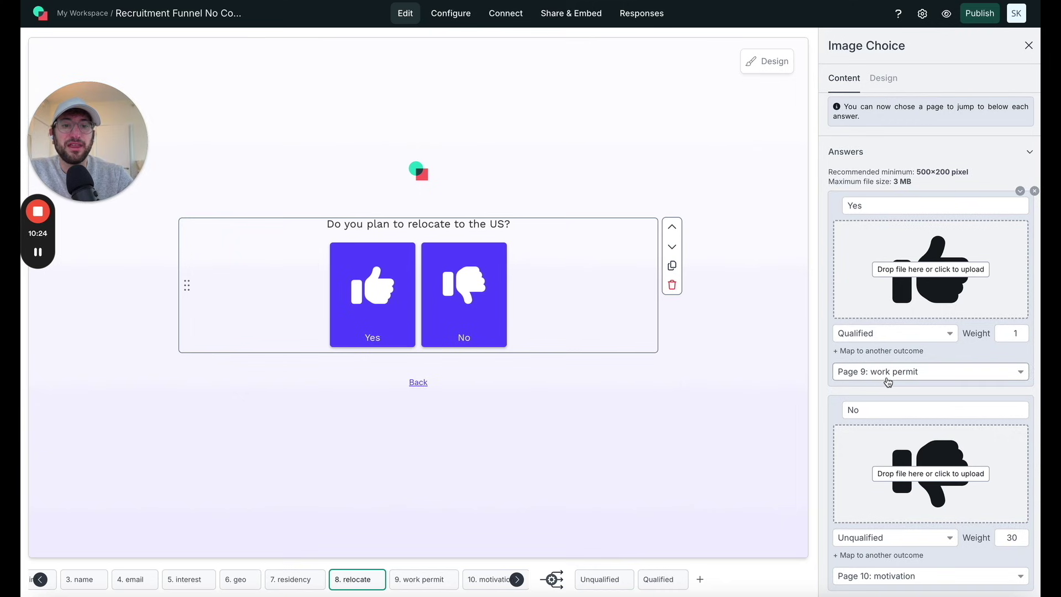
Go to the work permit page and examine the image choice's options, click behavior and the Yes and No answers' outcomes and weights.
click(415, 578)
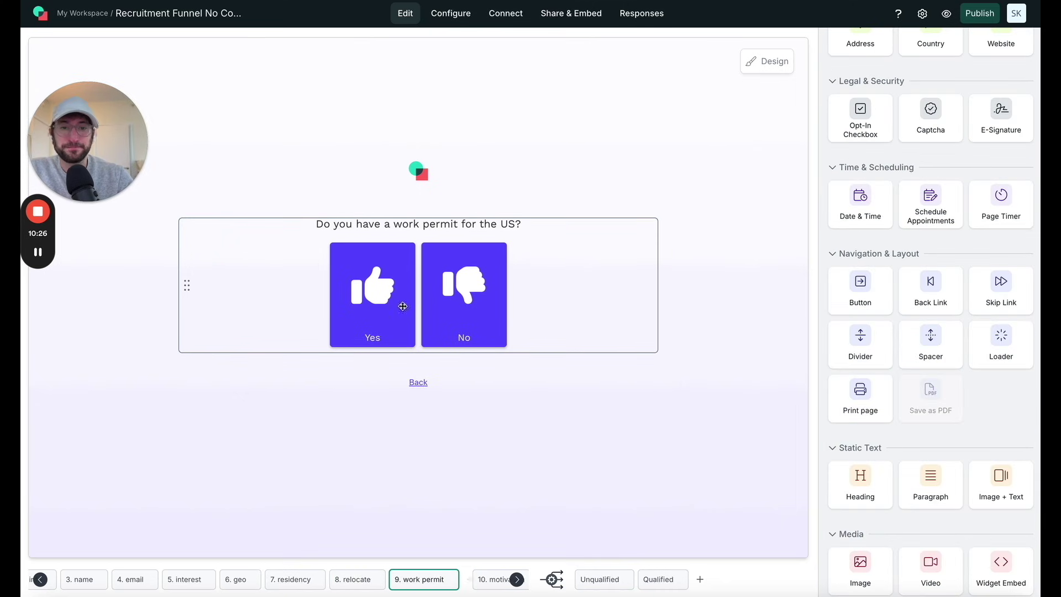
click(553, 265)
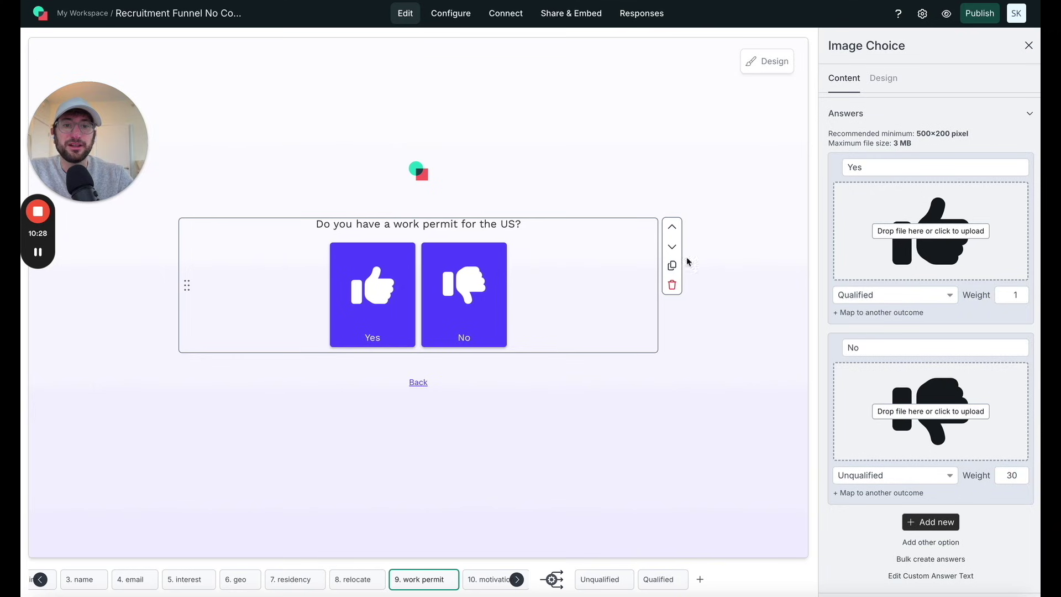
scroll(908, 200, up, 6)
scroll(907, 200, down, 1)
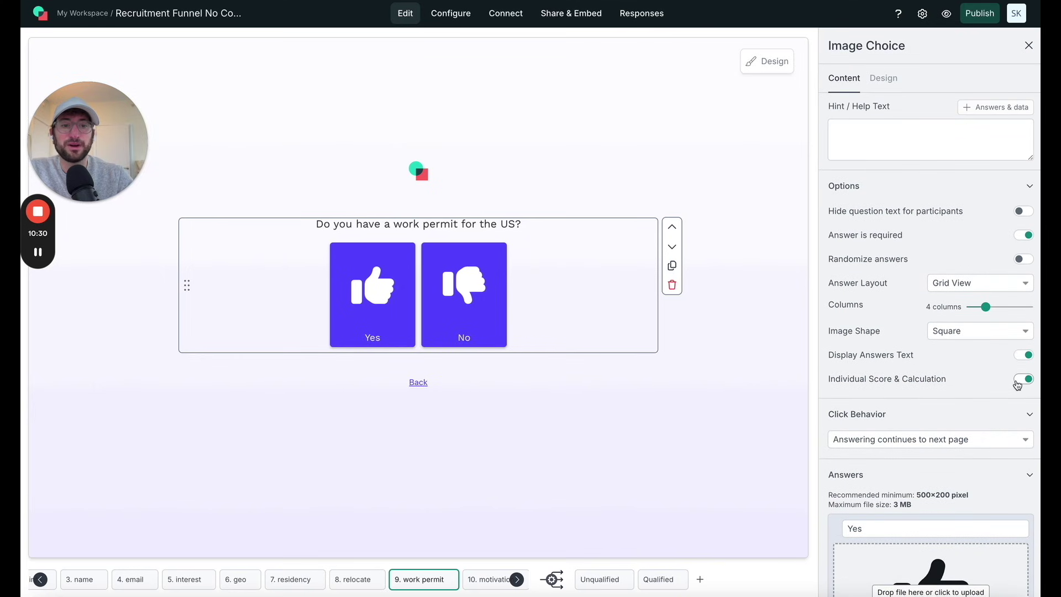
scroll(918, 387, up, 3)
scroll(918, 386, down, 12)
scroll(918, 387, up, 2)
scroll(919, 390, up, 3)
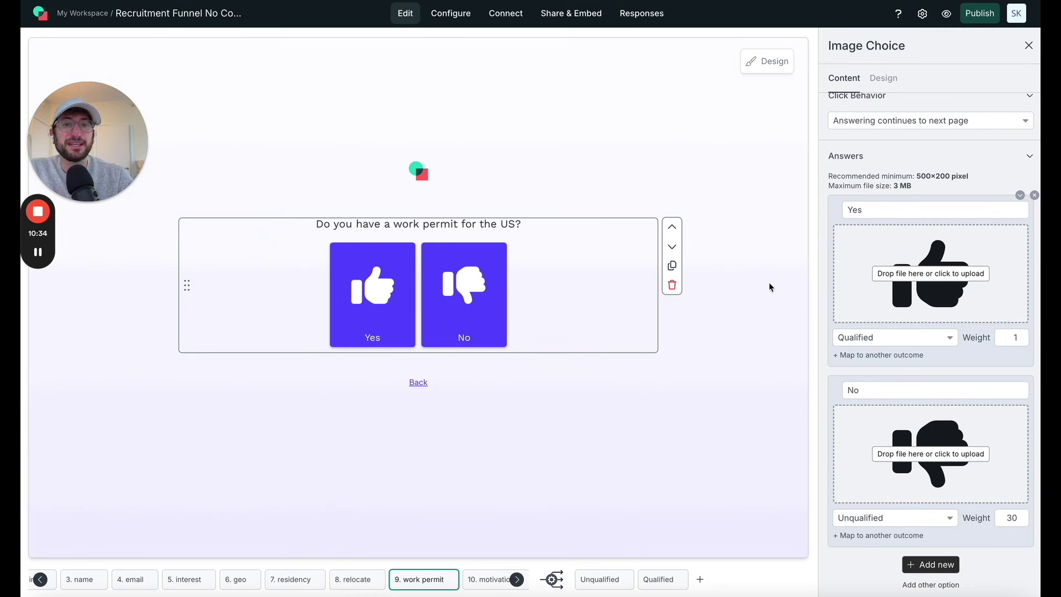
scroll(881, 306, down, 1)
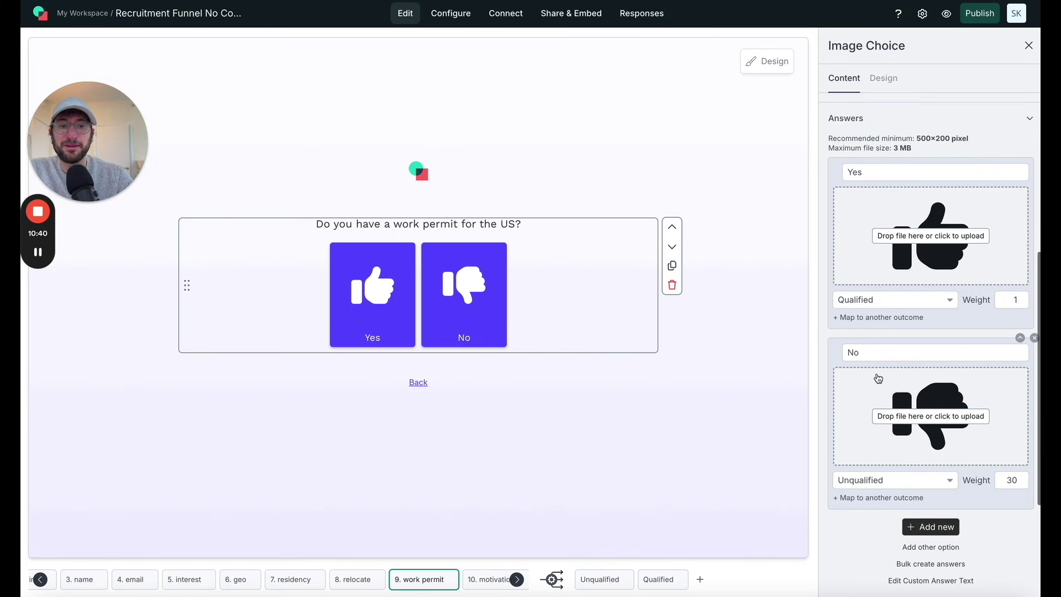
scroll(884, 359, down, 1)
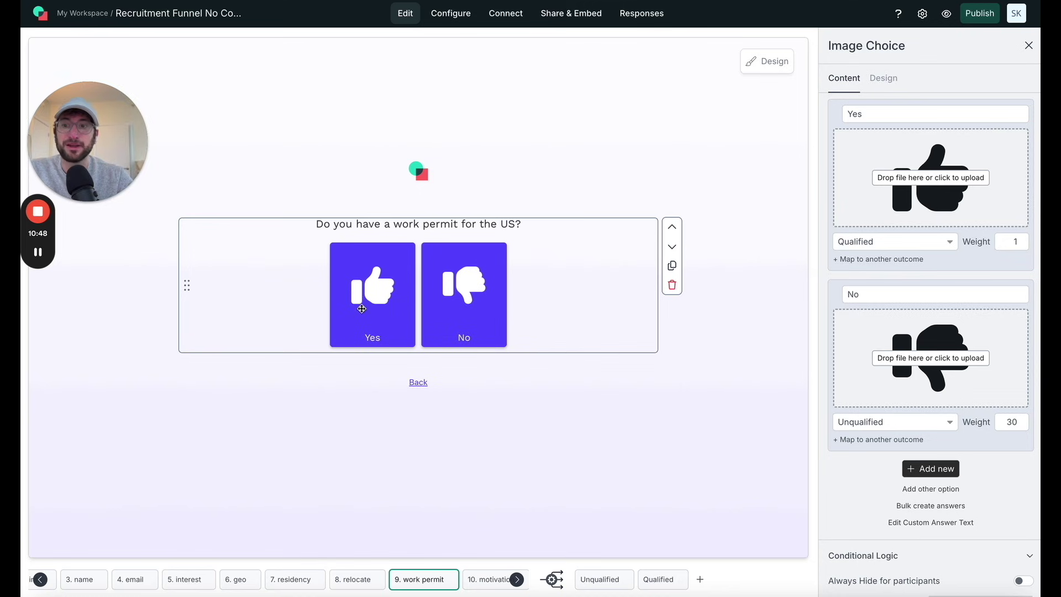
scroll(962, 330, up, 1)
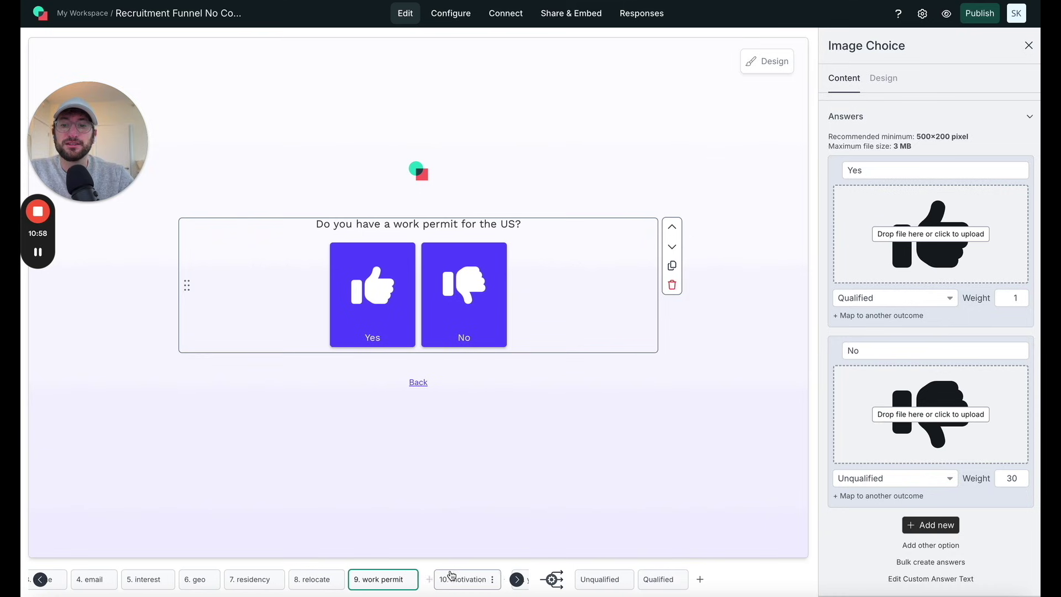
Go to the motivation page and examine the best-fit text answer's input type and validation options, keeping Textarea input selected.
click(447, 585)
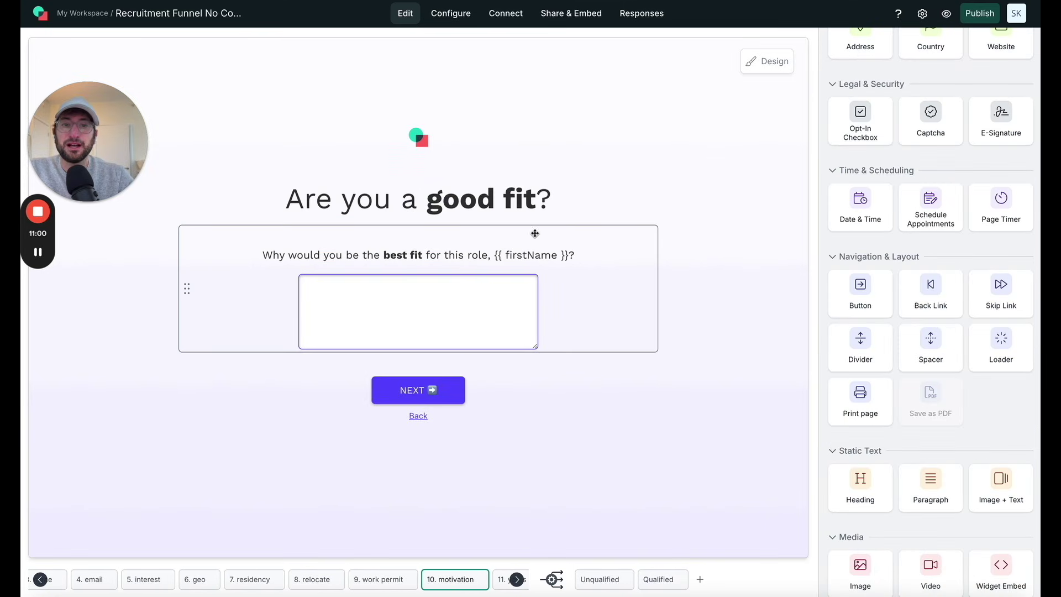
click(602, 278)
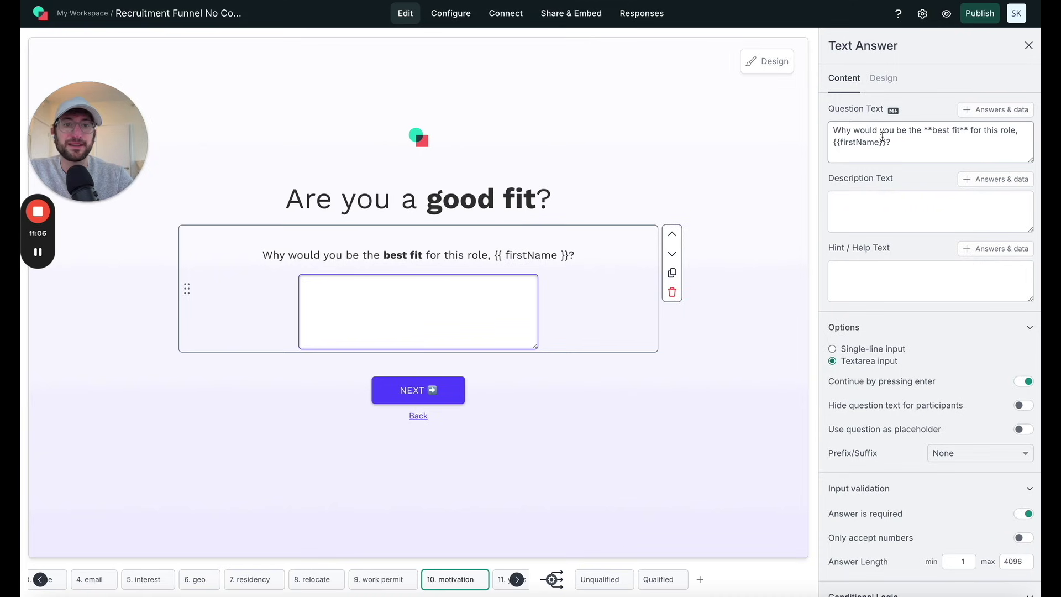
scroll(869, 279, down, 3)
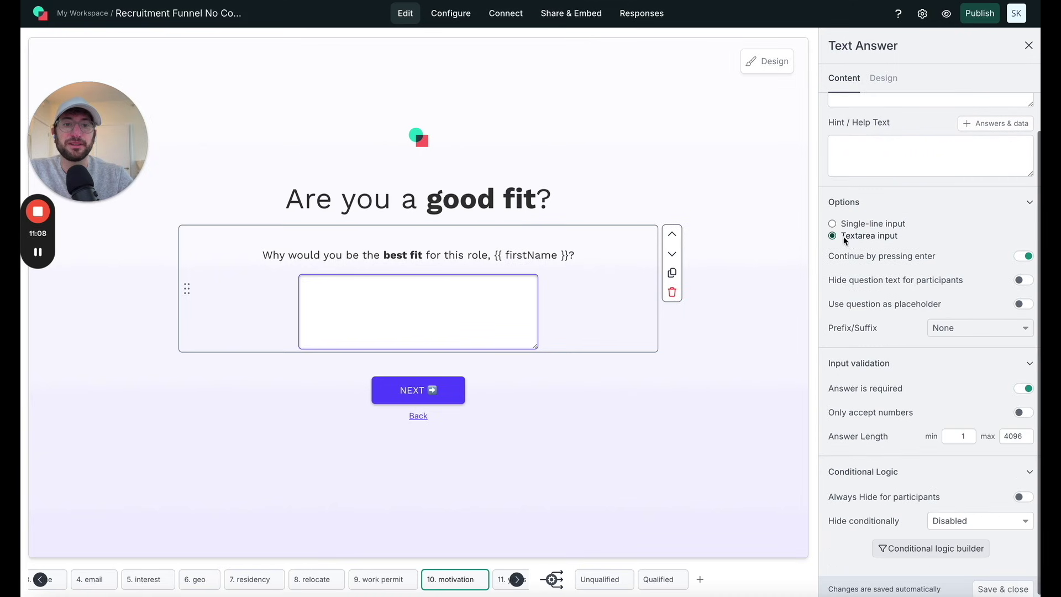
click(832, 224)
click(833, 237)
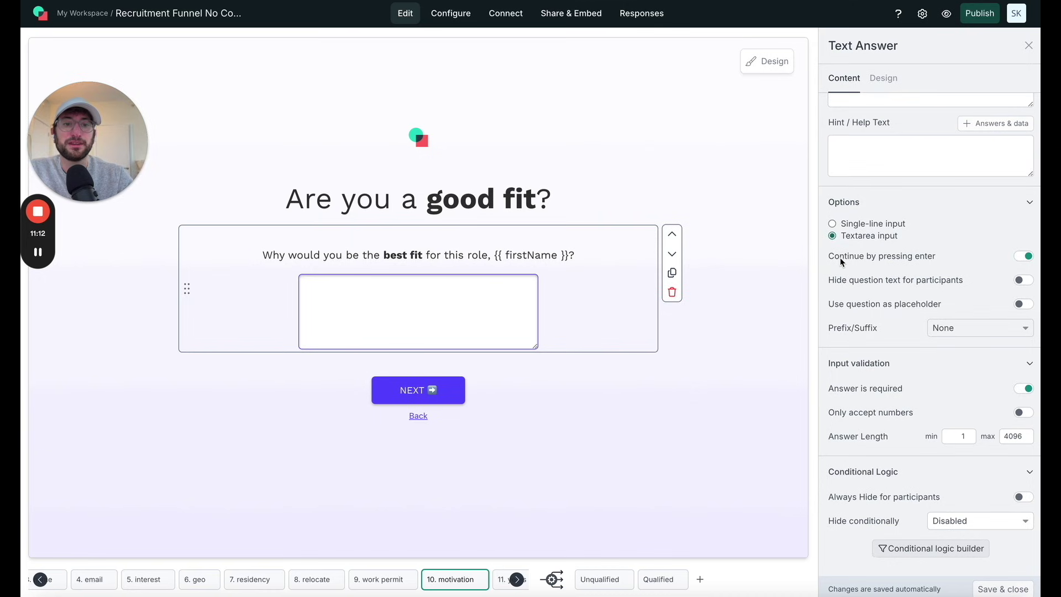
scroll(842, 259, down, 1)
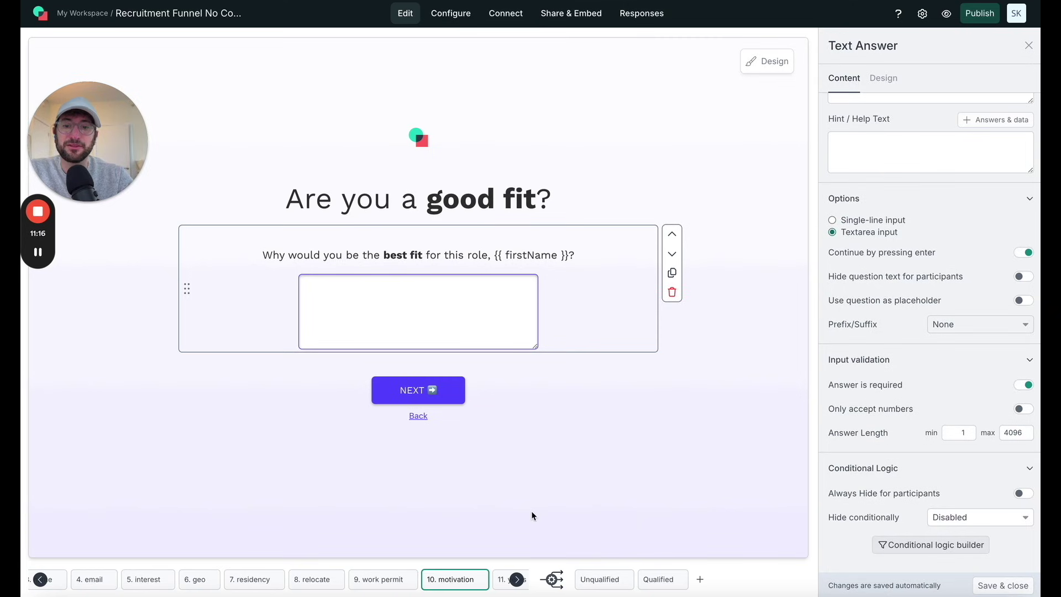
Go to the years page and examine the text choice's options, click behavior, answer outcome mappings and weights.
scroll(470, 589, right, 2)
click(432, 586)
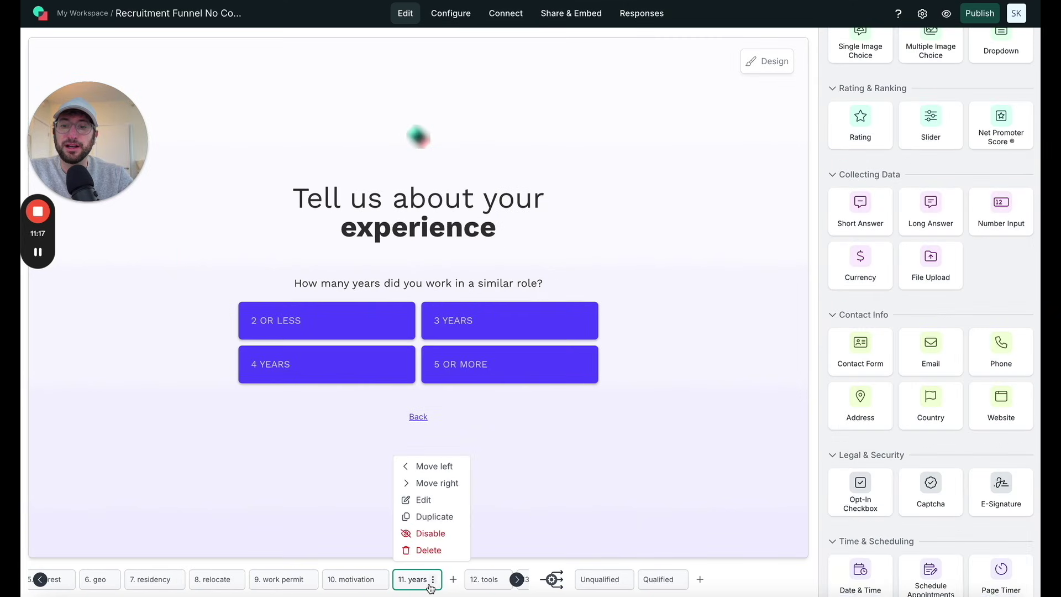
click(598, 488)
click(624, 325)
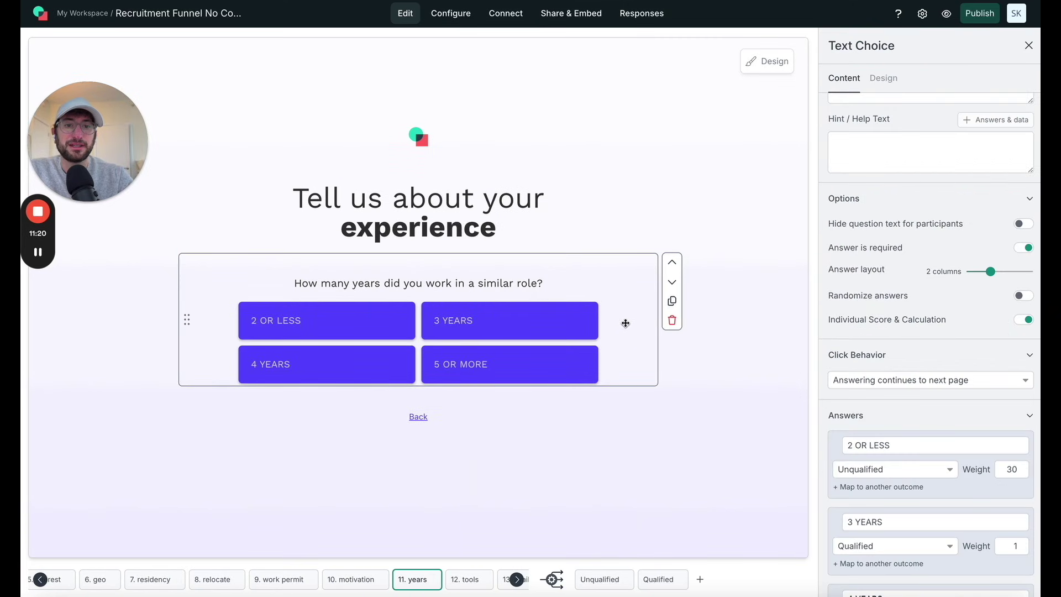
scroll(916, 191, down, 3)
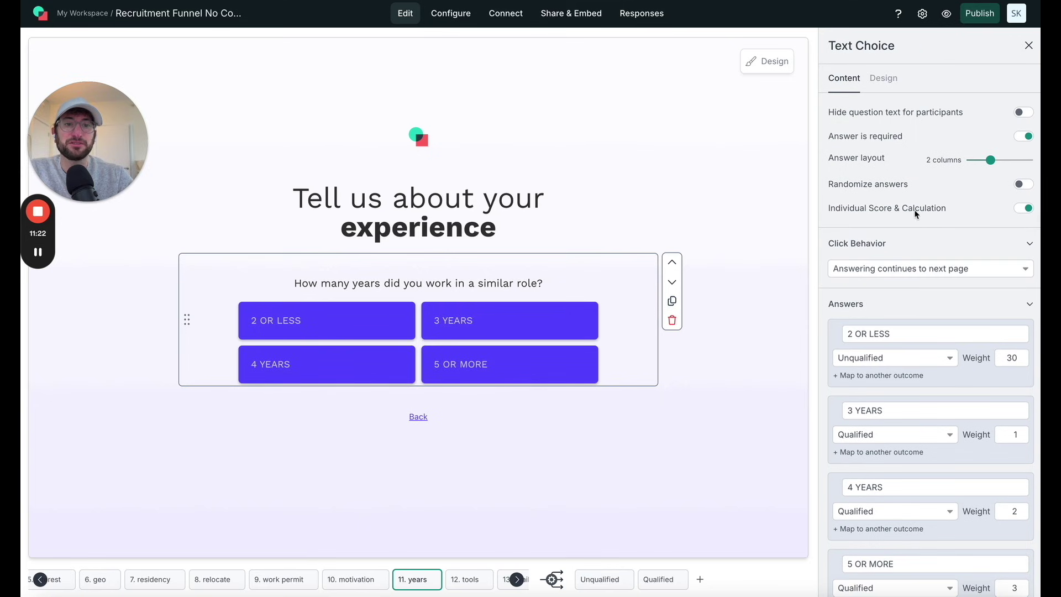
scroll(921, 277, down, 4)
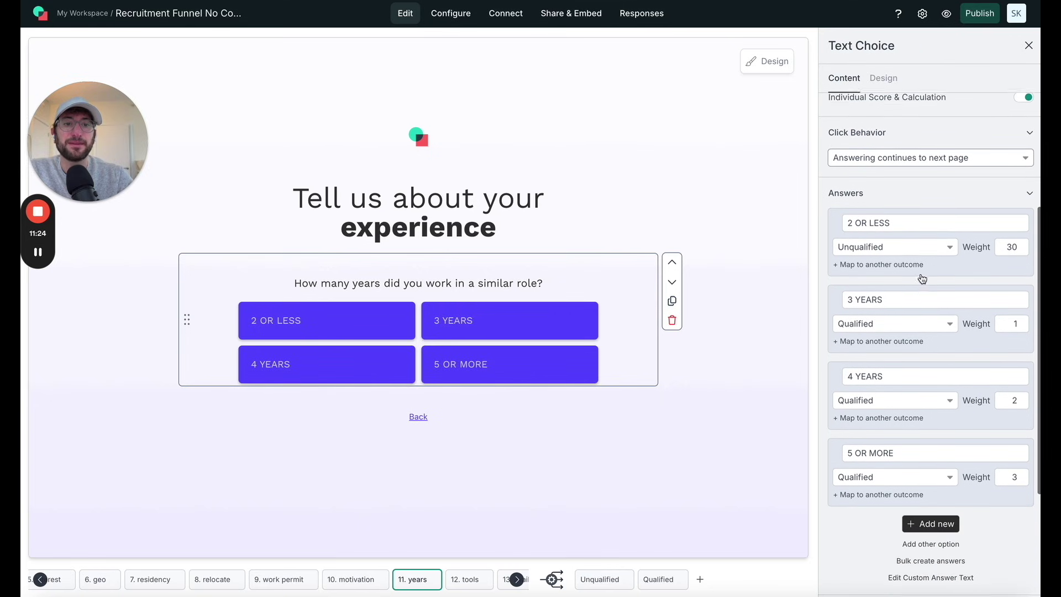
scroll(900, 272, up, 1)
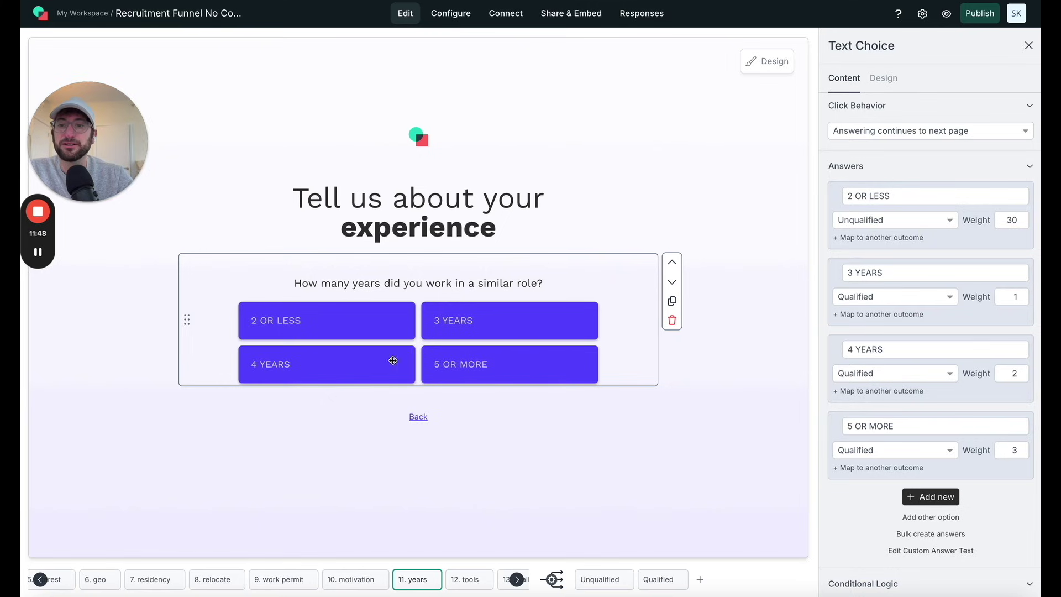
Go to the tools page and examine the image choice's display options, scoring, multiple-answer click behavior and answer images.
click(468, 580)
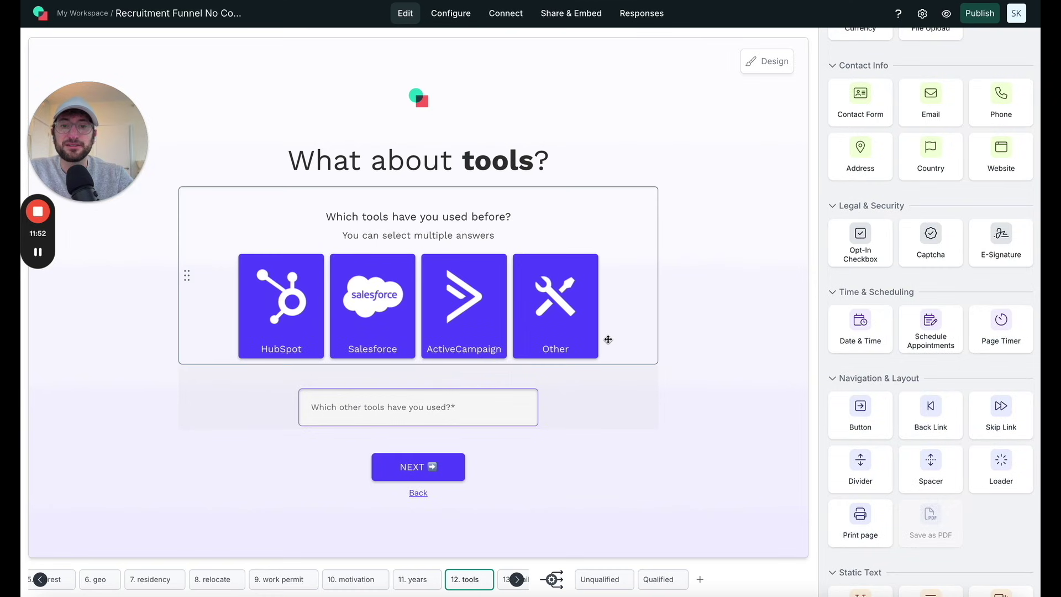
click(608, 339)
scroll(898, 287, down, 1)
scroll(898, 287, up, 5)
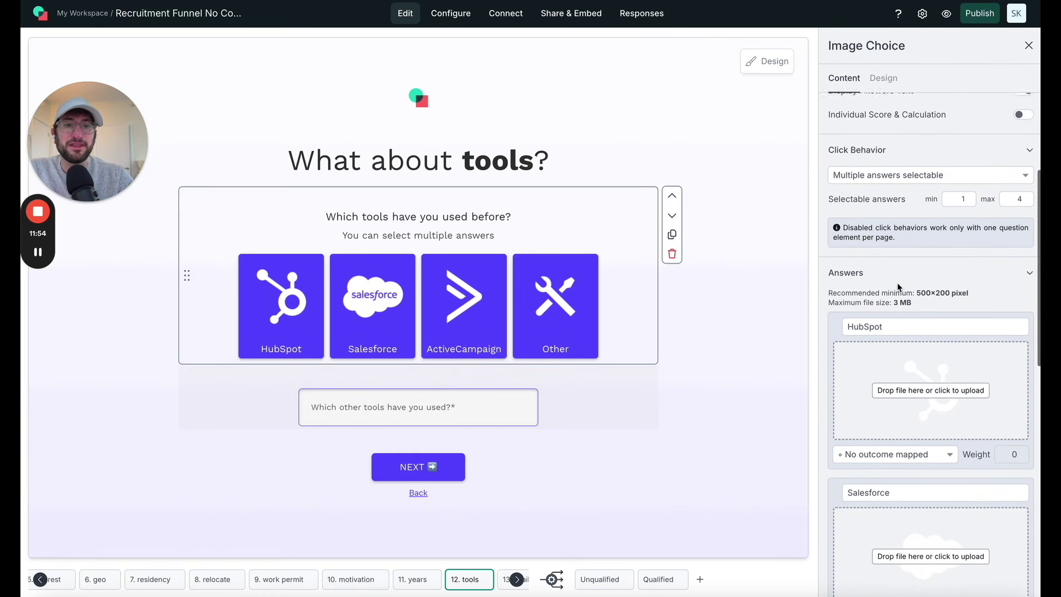
scroll(898, 287, up, 3)
scroll(874, 407, down, 4)
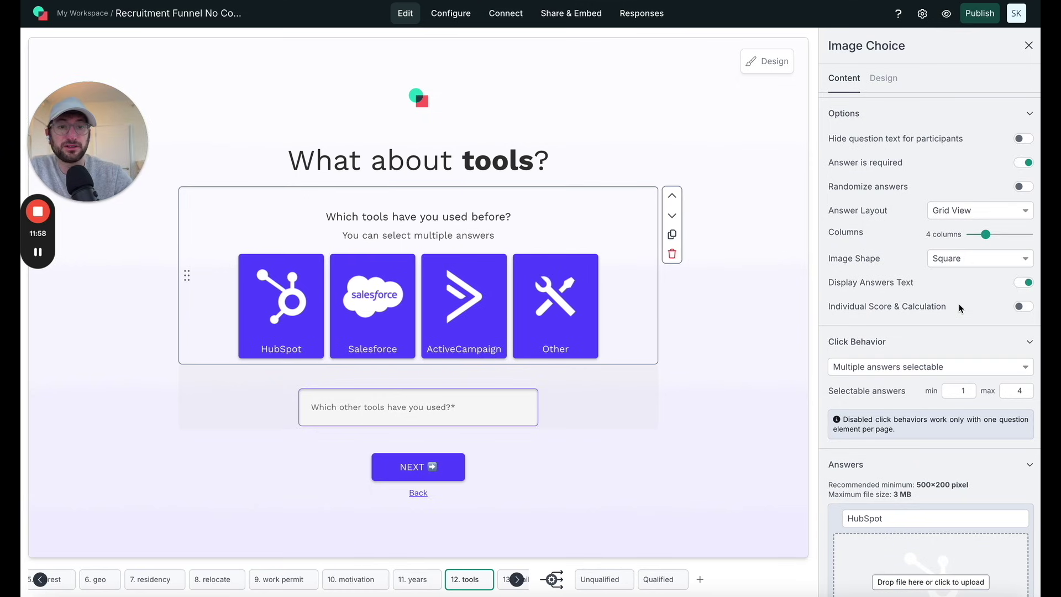
scroll(960, 308, down, 6)
scroll(959, 304, up, 1)
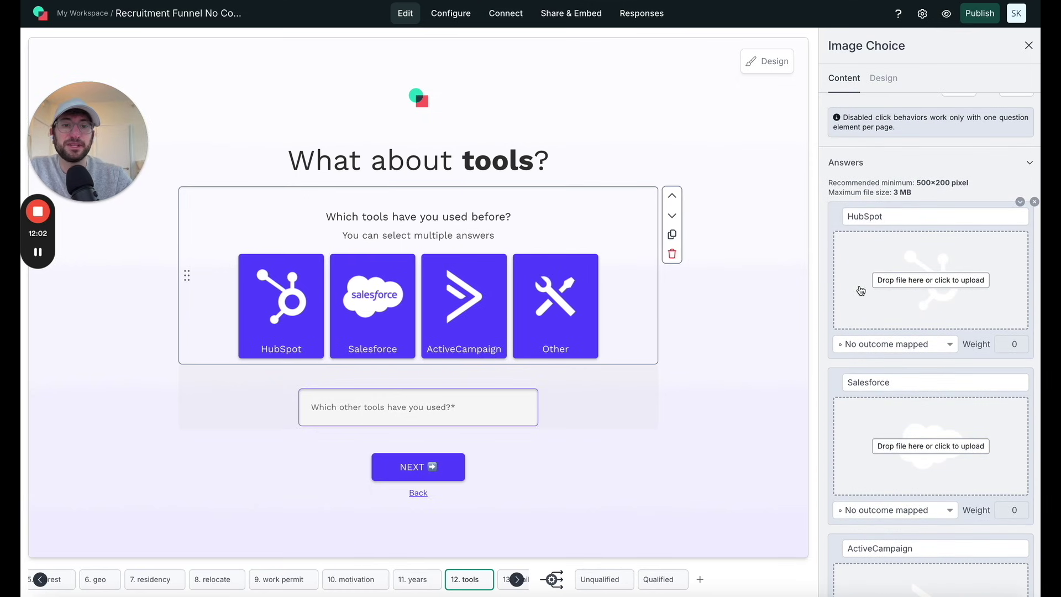
scroll(862, 292, down, 3)
Check the outcome mapping choices for the HubSpot answer and review the remaining tool answers, keeping No outcome mapped.
click(884, 210)
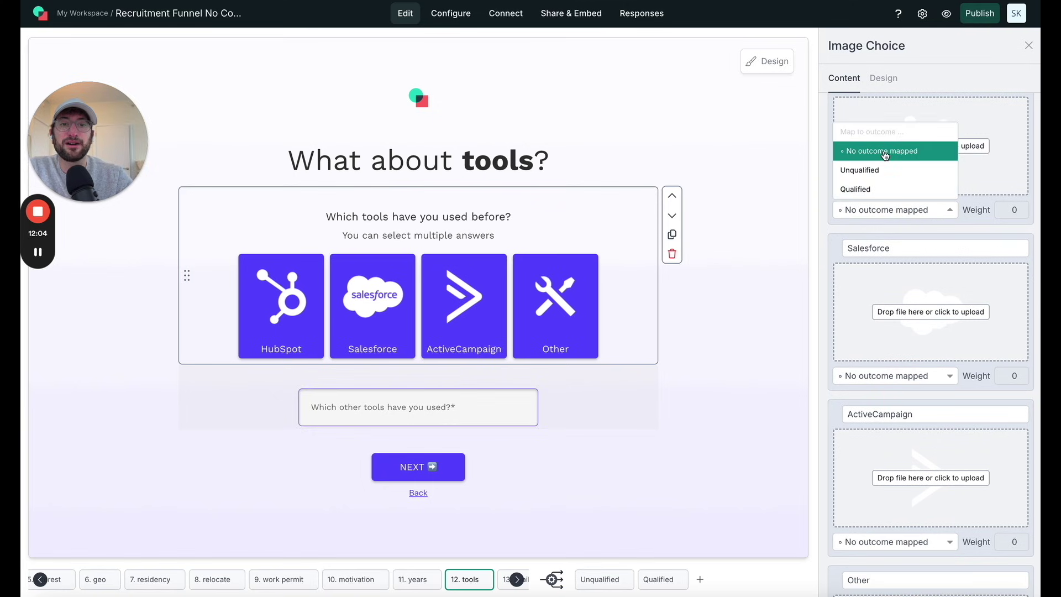
click(884, 212)
click(884, 214)
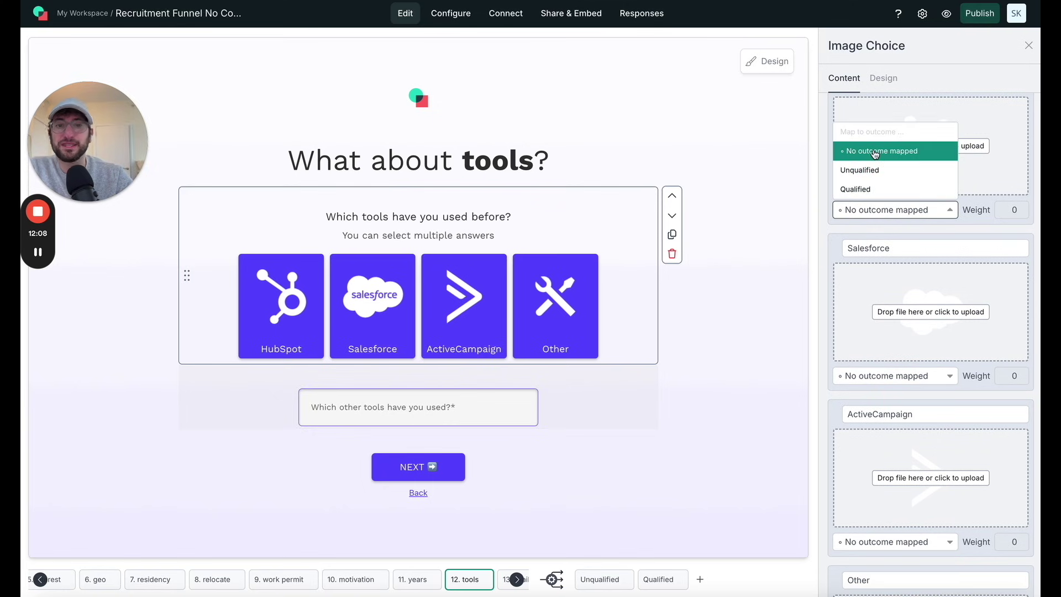
click(865, 214)
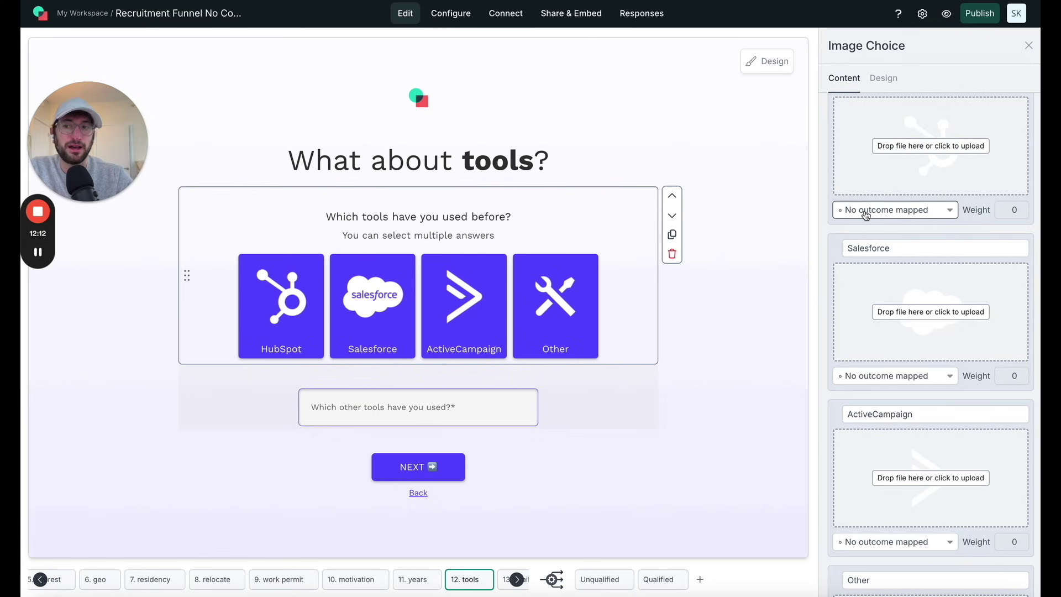
click(865, 215)
scroll(867, 216, down, 4)
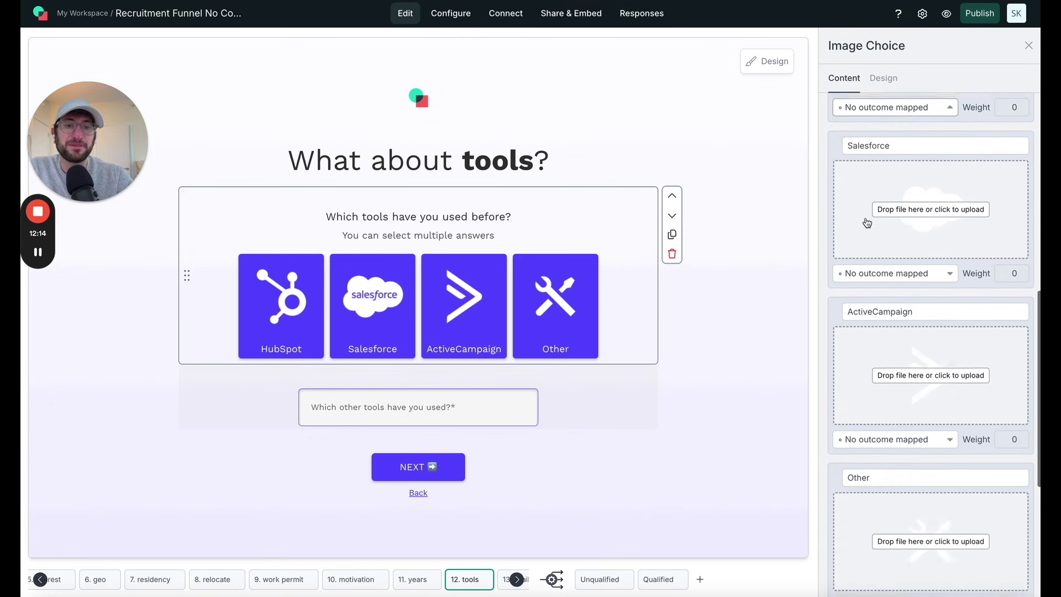
scroll(871, 332, down, 2)
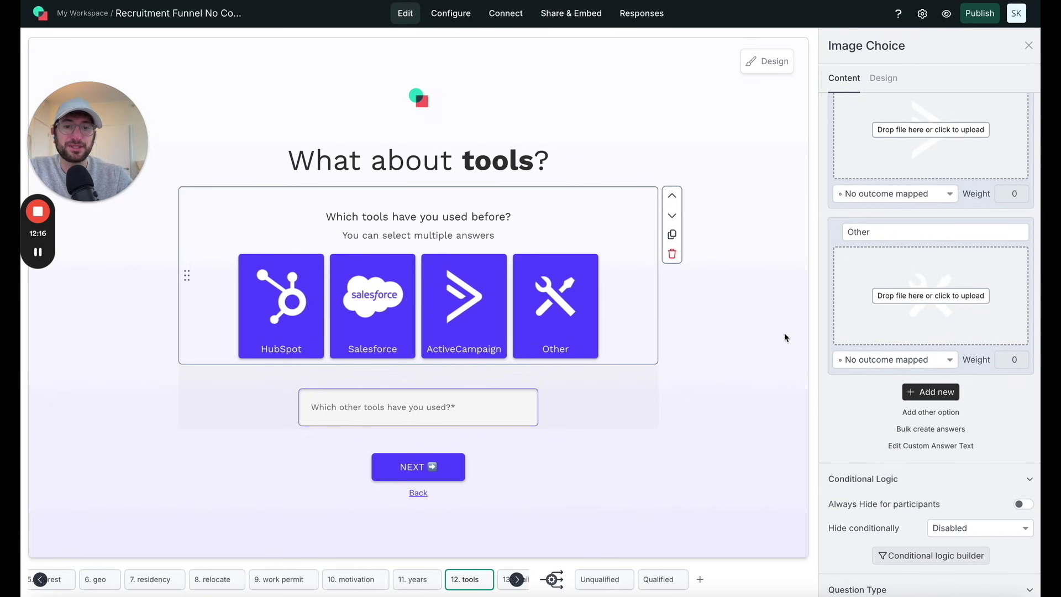
Examine the hidden text answer about other tools used, including its input options, validation and conditional logic.
click(592, 410)
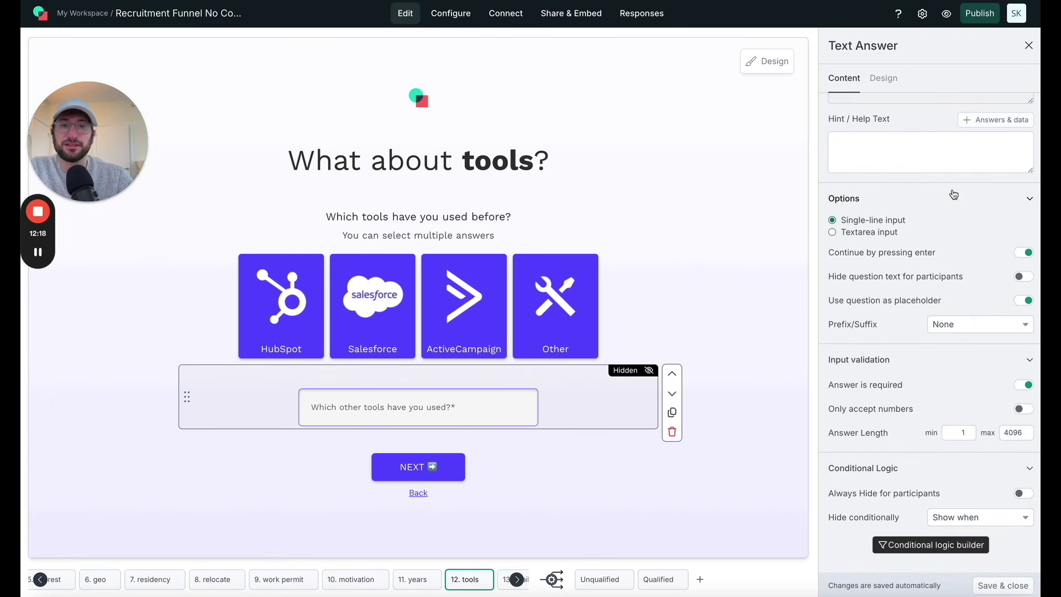
scroll(939, 188, up, 3)
scroll(917, 309, down, 1)
scroll(909, 359, down, 1)
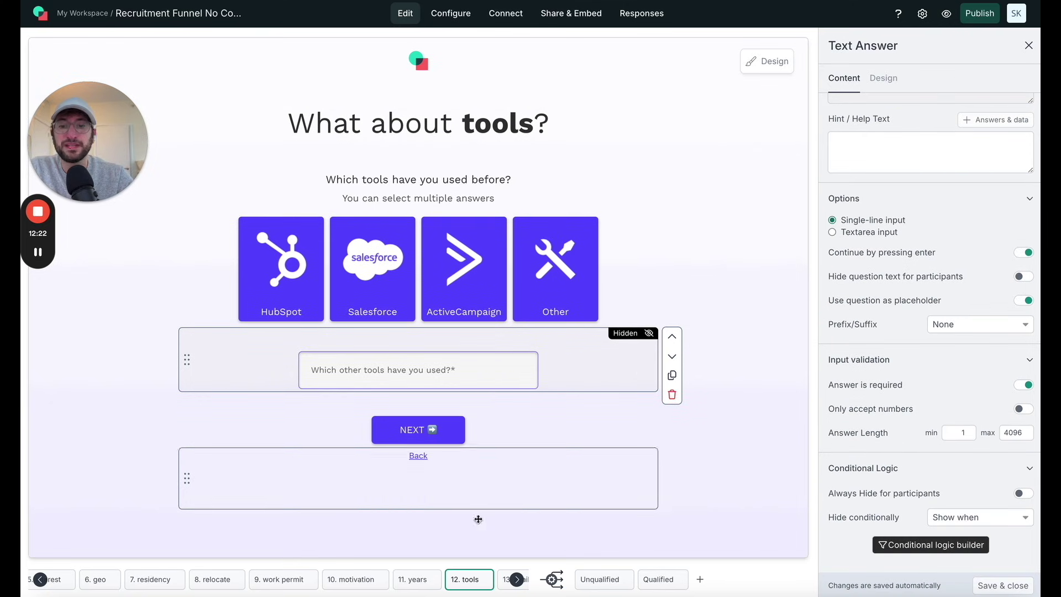
Go to the availability page and examine the start date dropdown's options, click behavior and month answers.
scroll(449, 585, right, 3)
click(387, 579)
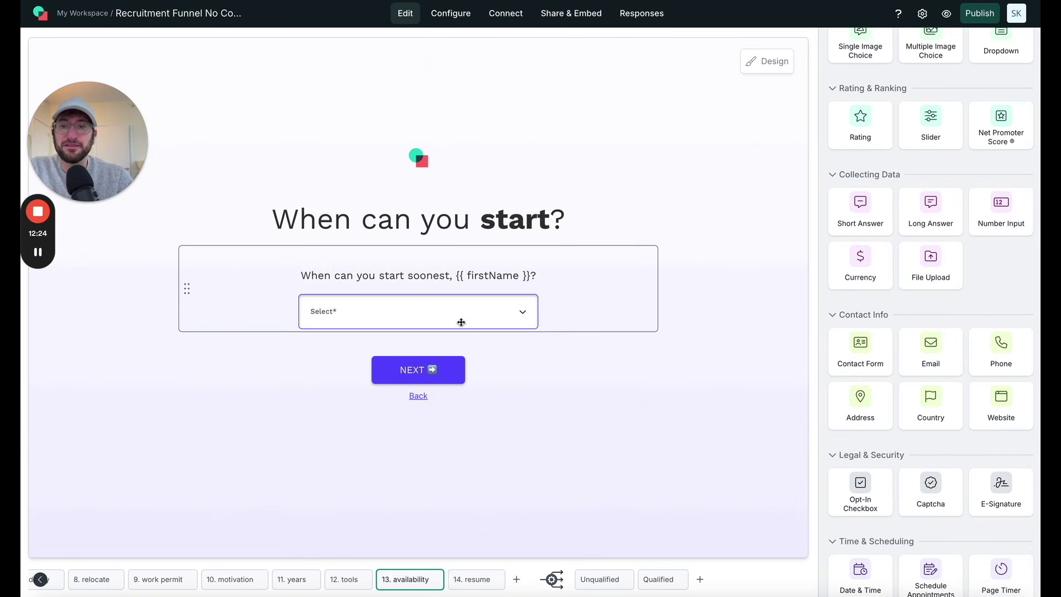
click(568, 277)
scroll(946, 292, down, 5)
scroll(946, 293, up, 2)
scroll(897, 196, up, 4)
scroll(896, 197, down, 5)
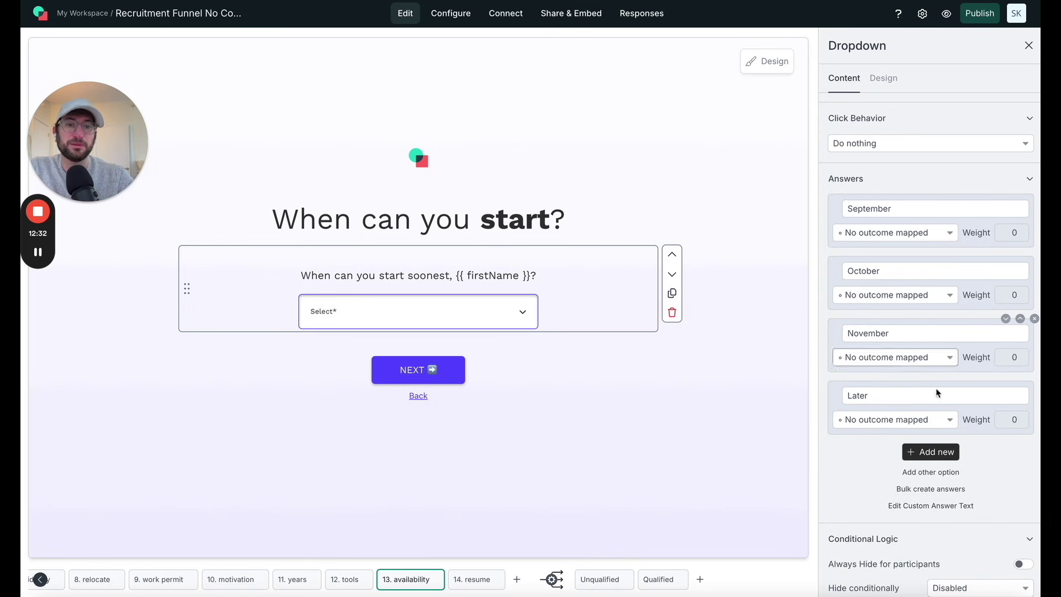
Map the Later answer of the start date dropdown to the Unqualified outcome.
click(908, 421)
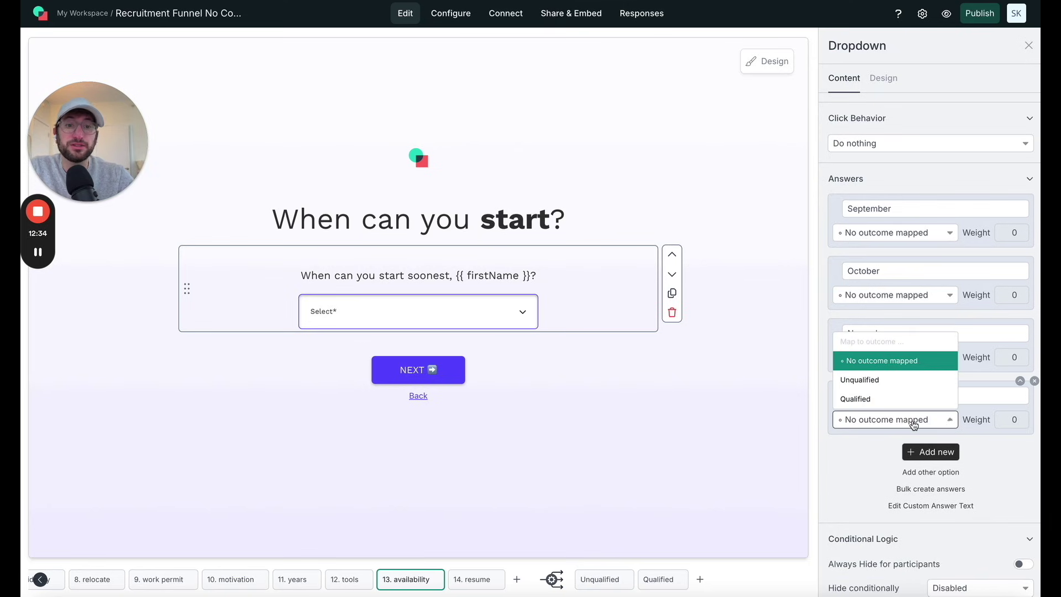
click(872, 422)
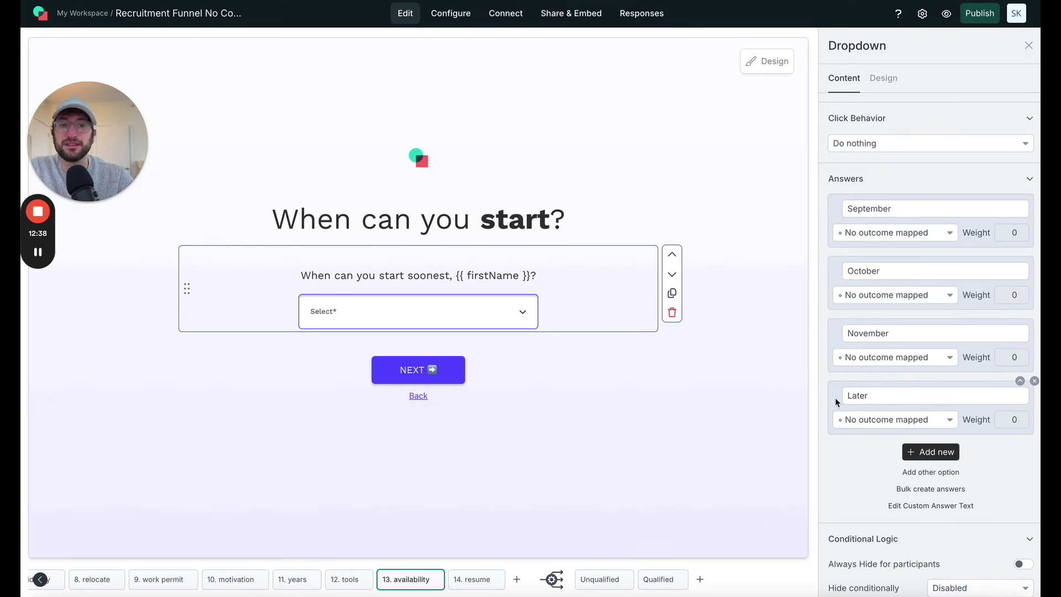
click(869, 423)
click(874, 381)
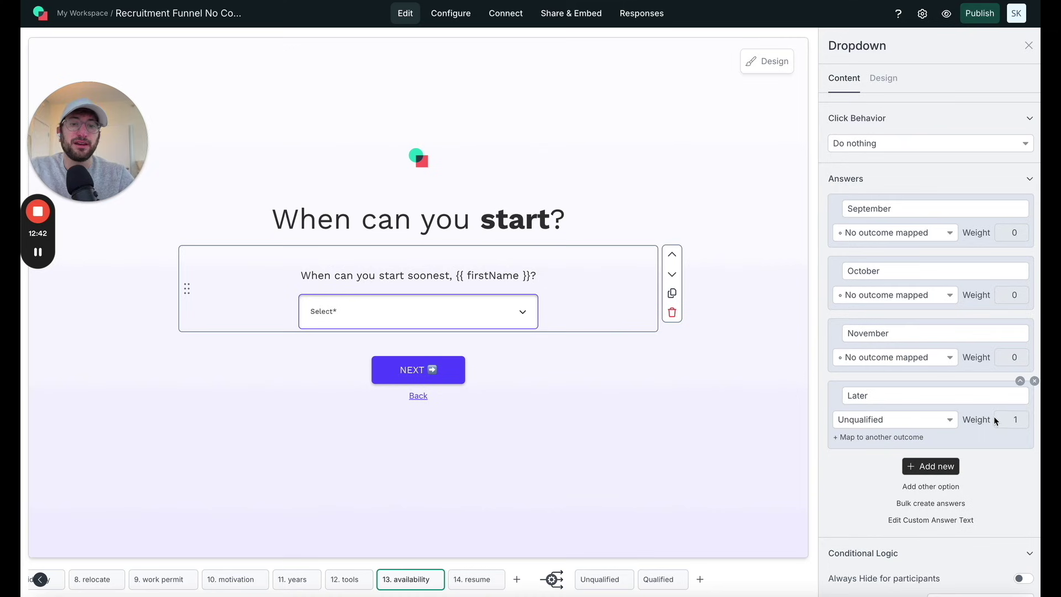
Enable individual scoring on the start date dropdown, set the Later answer's weight to 30, and disable individual scoring again.
scroll(940, 421, up, 3)
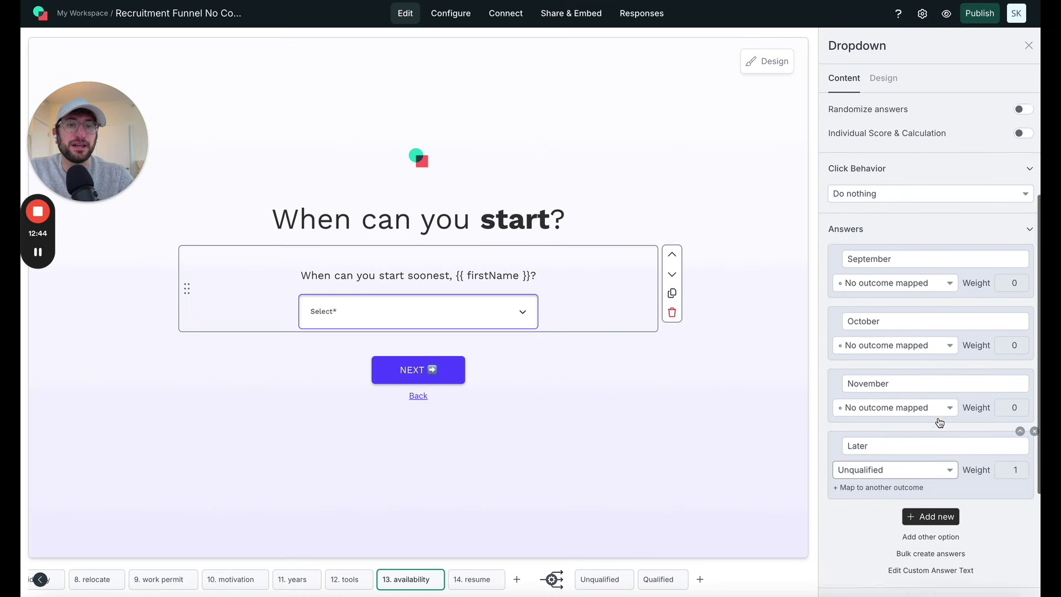
scroll(947, 284, down, 3)
double_click(1004, 409)
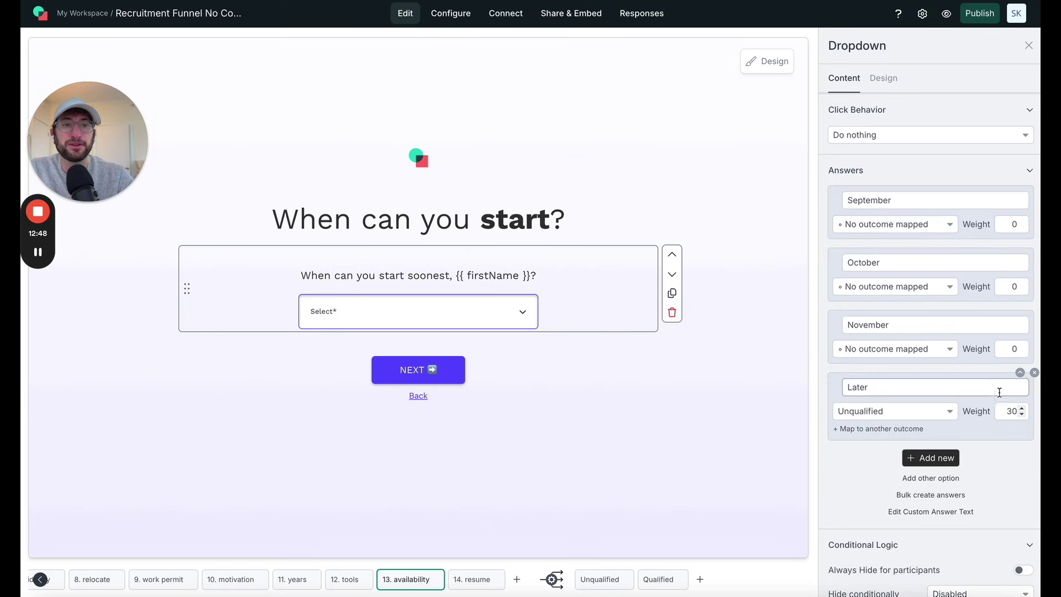
scroll(973, 304, up, 4)
scroll(973, 305, down, 4)
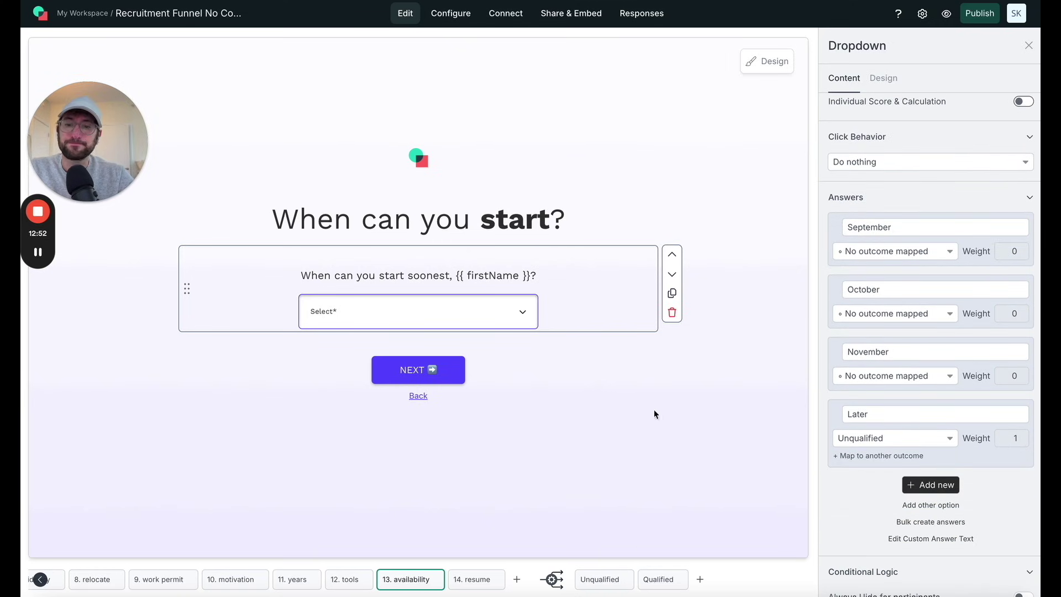
Go to the resume page and examine the file upload's text fields, file limits, allowed extensions and conditional logic.
click(476, 580)
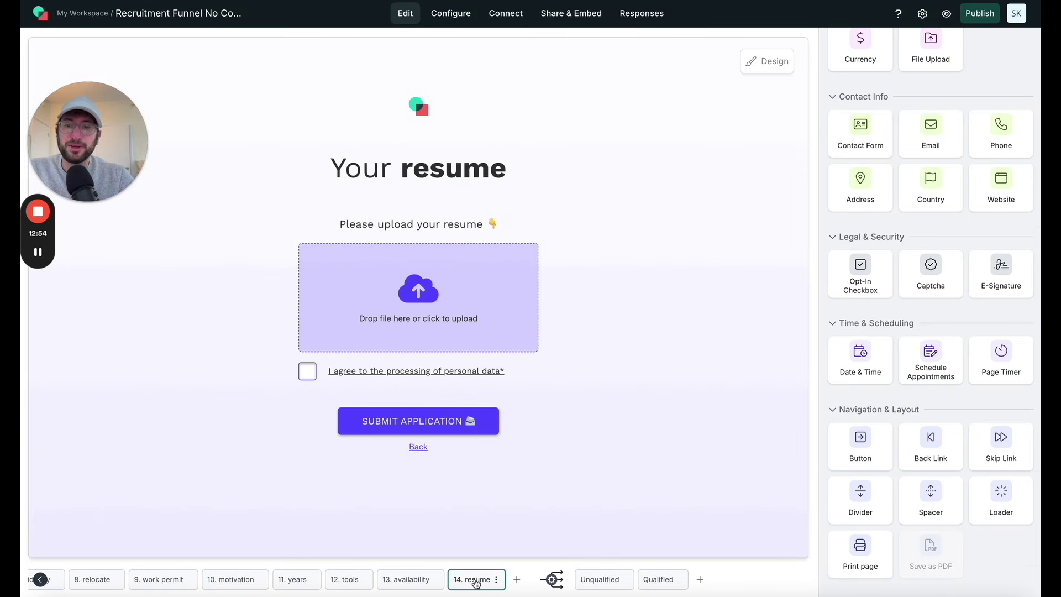
click(613, 227)
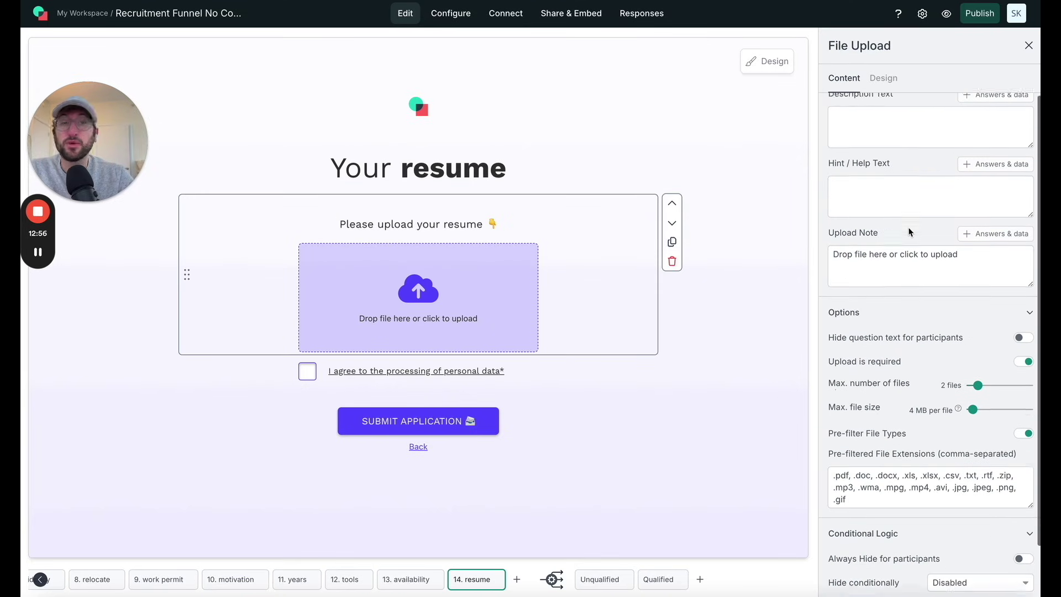
click(908, 228)
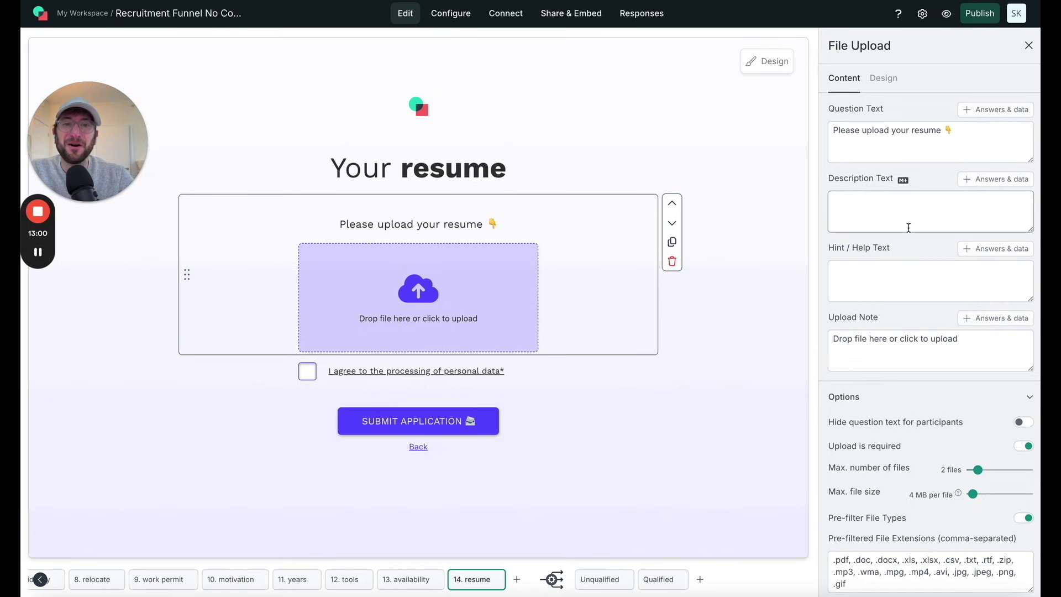
click(878, 253)
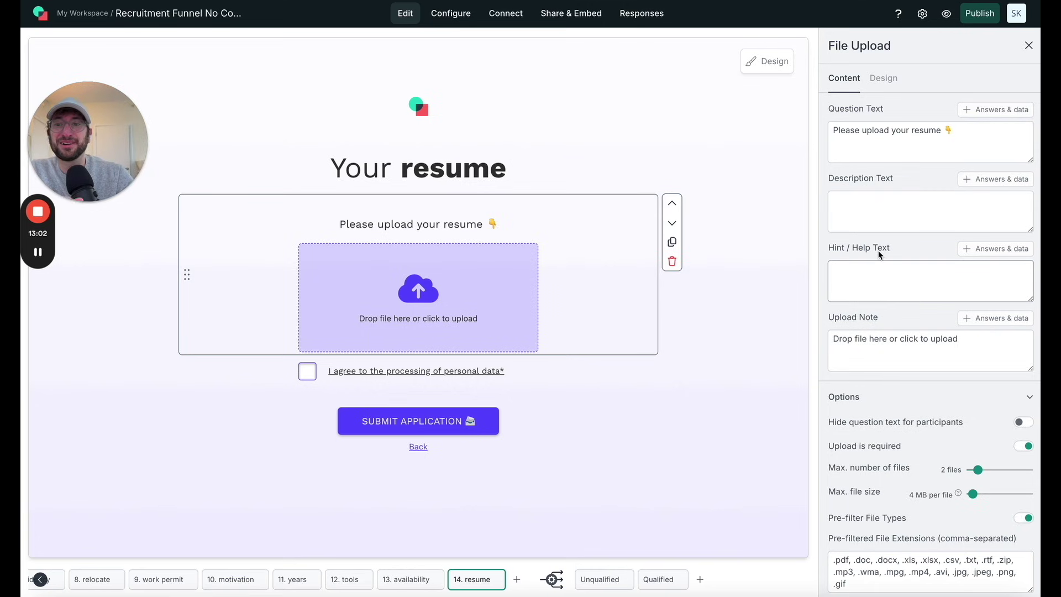
click(554, 246)
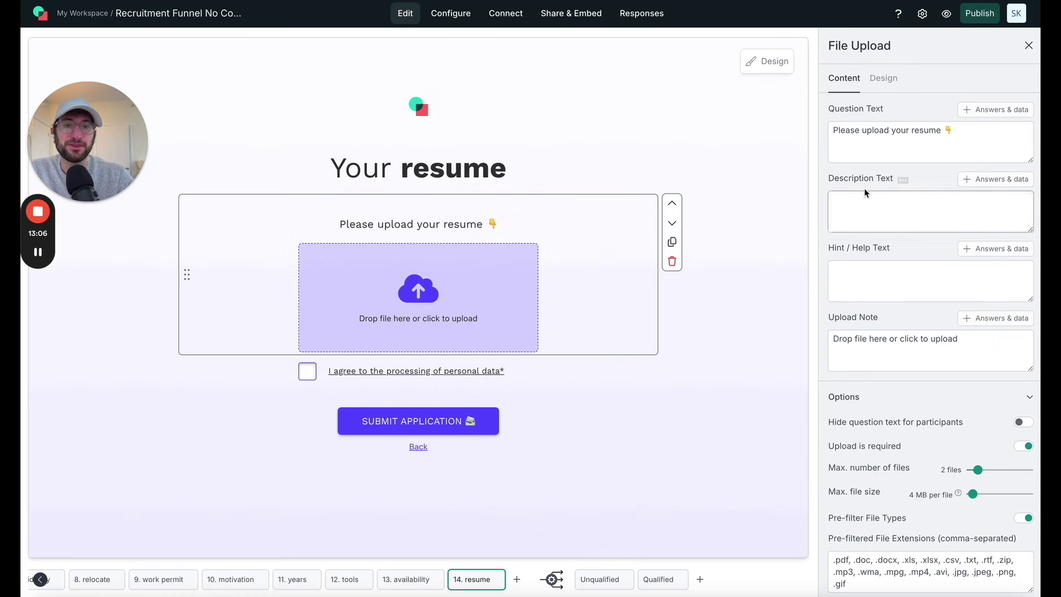
scroll(856, 218, down, 3)
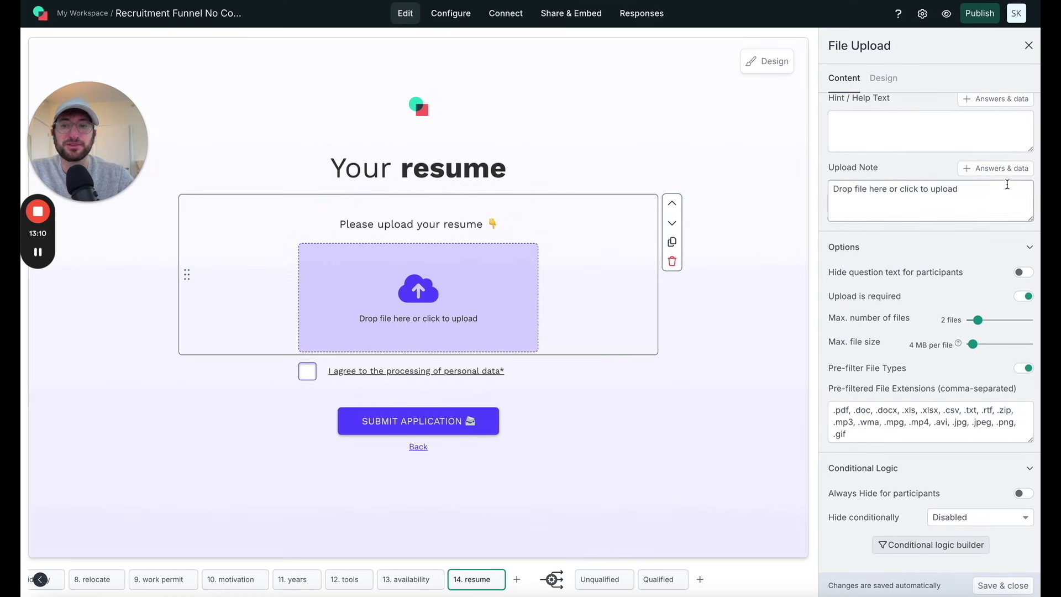
Open the personal data consent checkbox's settings, close them, search the element library for "opt" and clear the search.
click(301, 367)
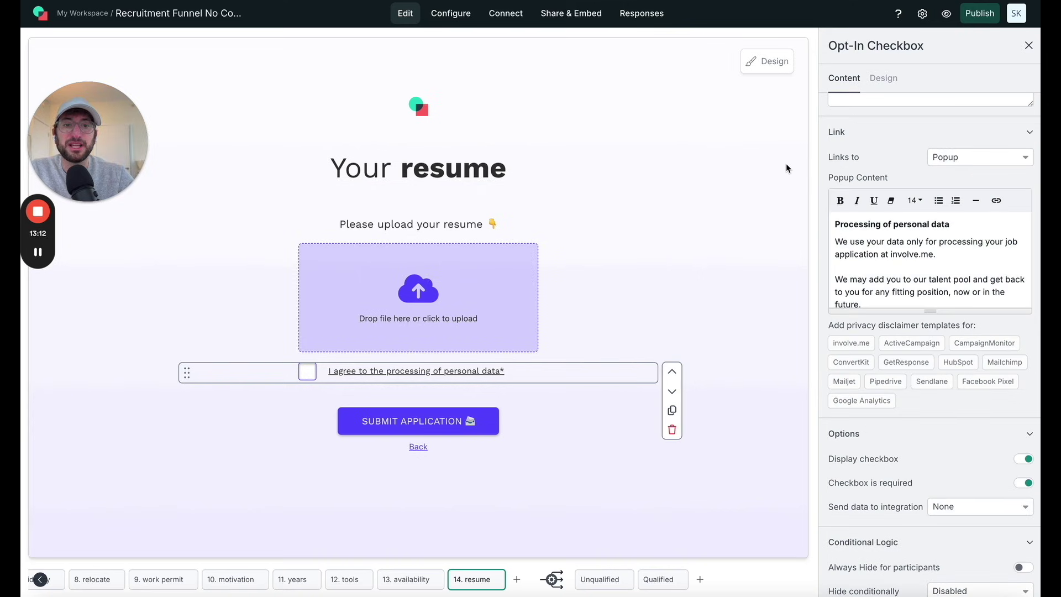
scroll(935, 147, up, 2)
click(1028, 46)
click(989, 45)
text(opt)
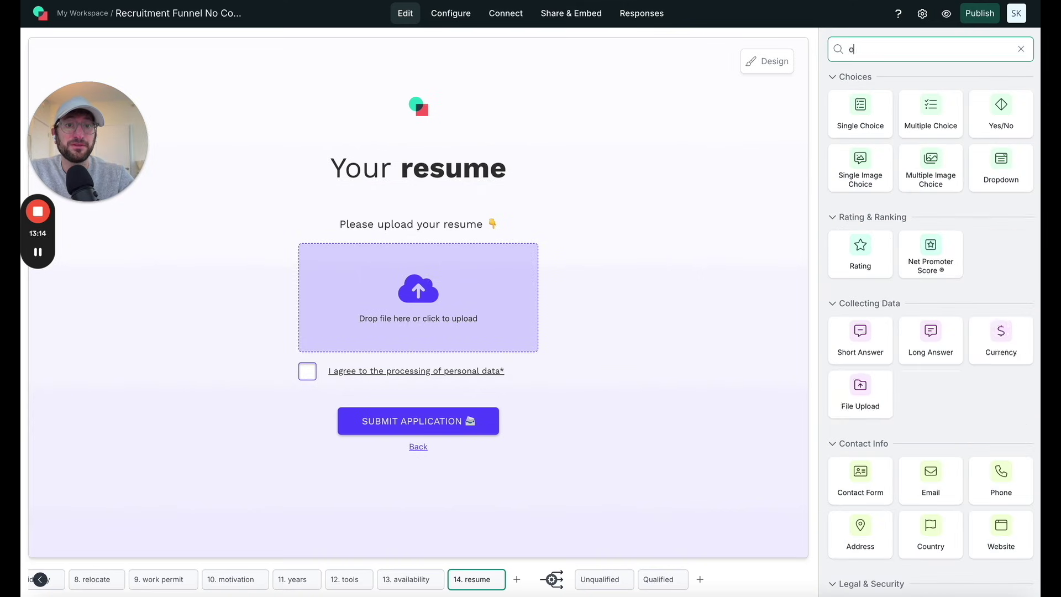
key(BackSpace)
key(BackSpace)
key(BackSpace)
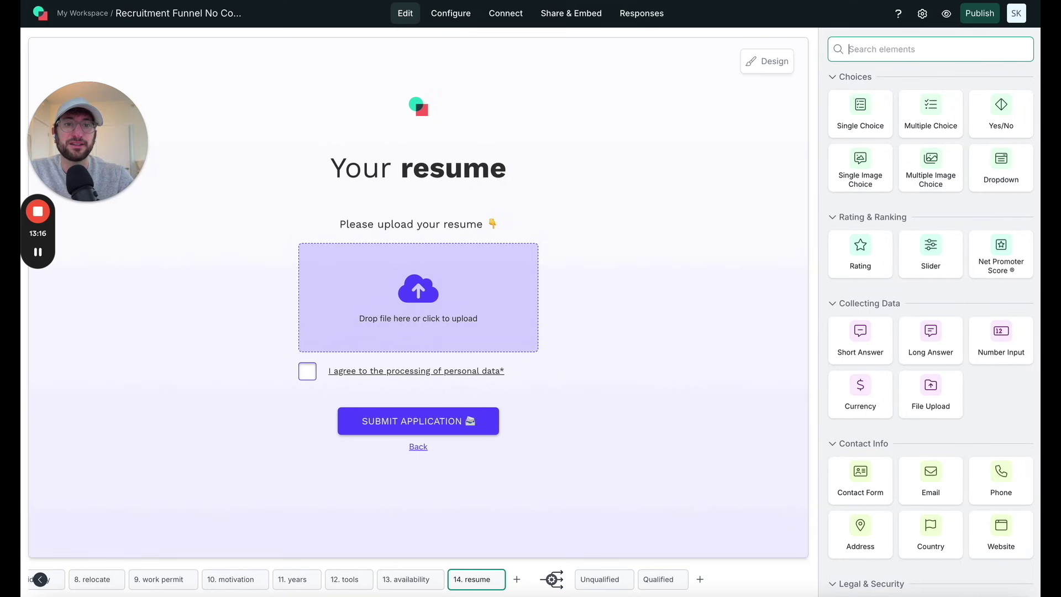
Examine the personal data consent checkbox's label, popup content, privacy disclaimer templates, options and conditional logic.
click(251, 370)
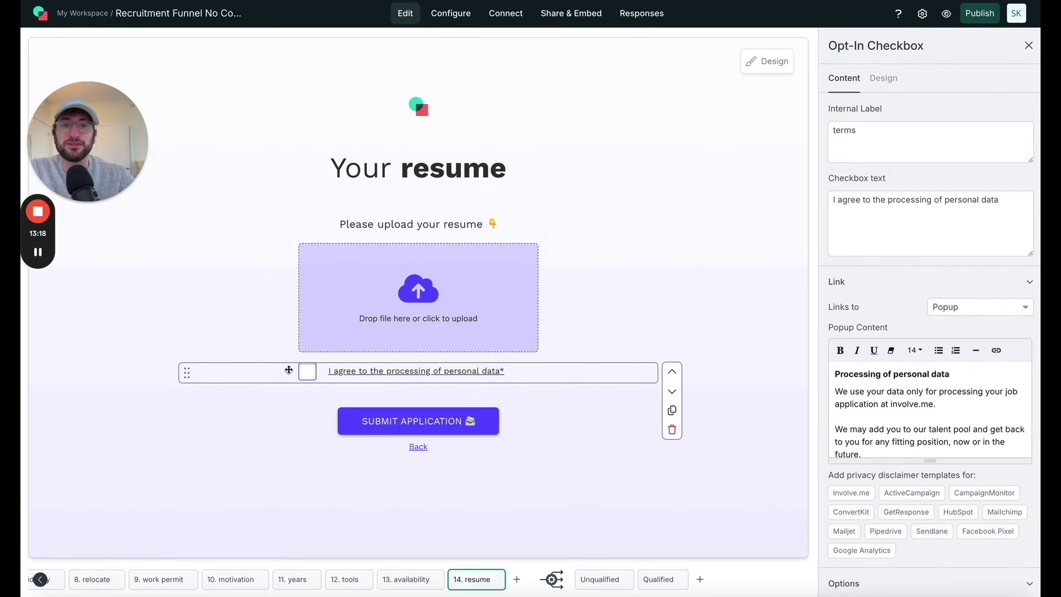
scroll(923, 343, down, 4)
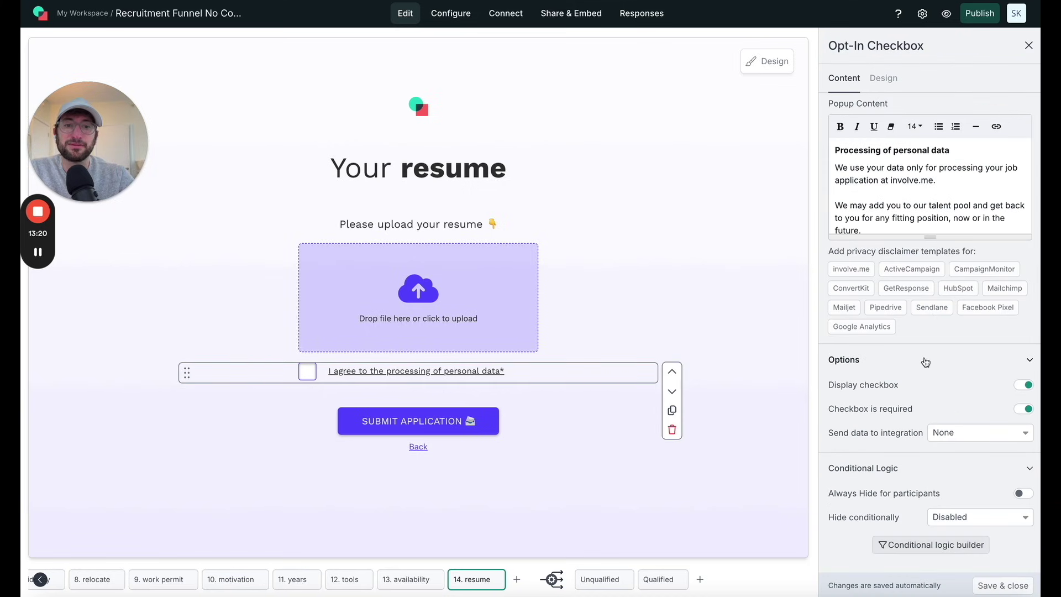
Examine the submit application button's settings and the connected answers in the outcome settings, saving the outcome settings.
click(445, 406)
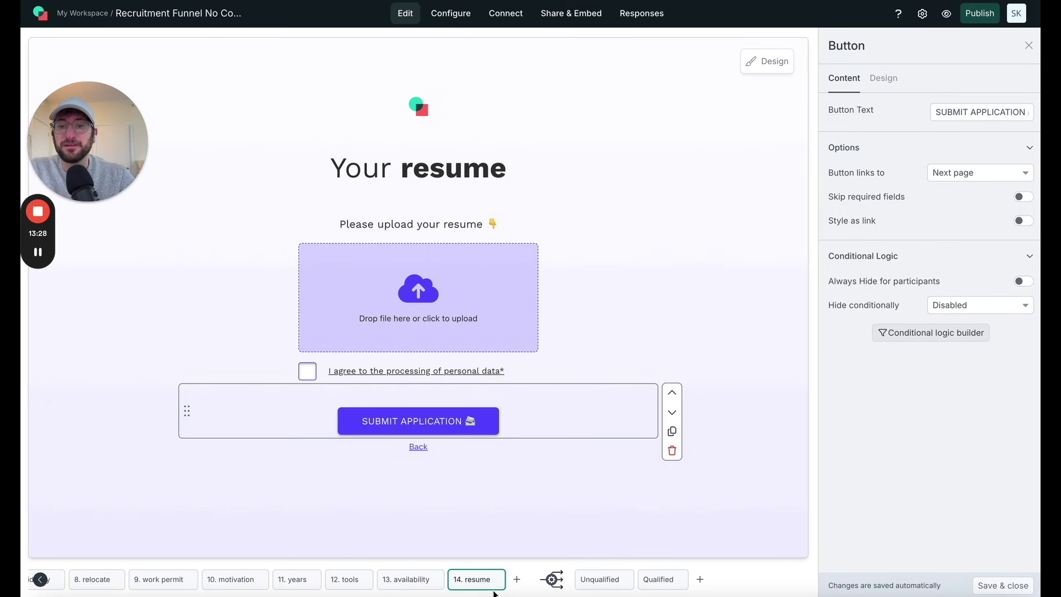
click(553, 579)
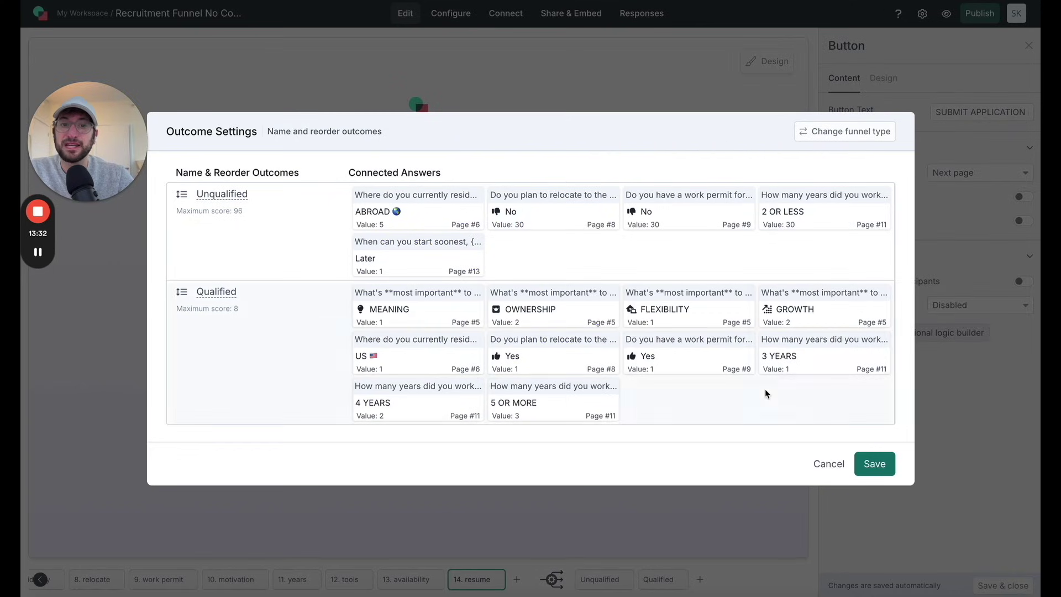
click(875, 464)
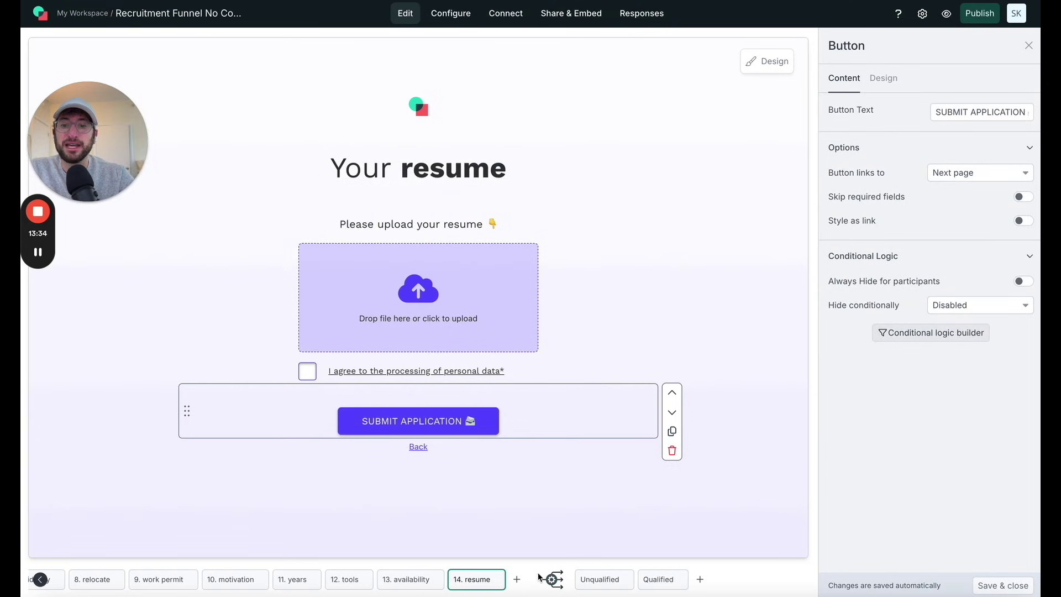
Examine the Unqualified and Qualified outcome pages, including the Calendly interview scheduler, and return to the funnel's start page.
click(604, 579)
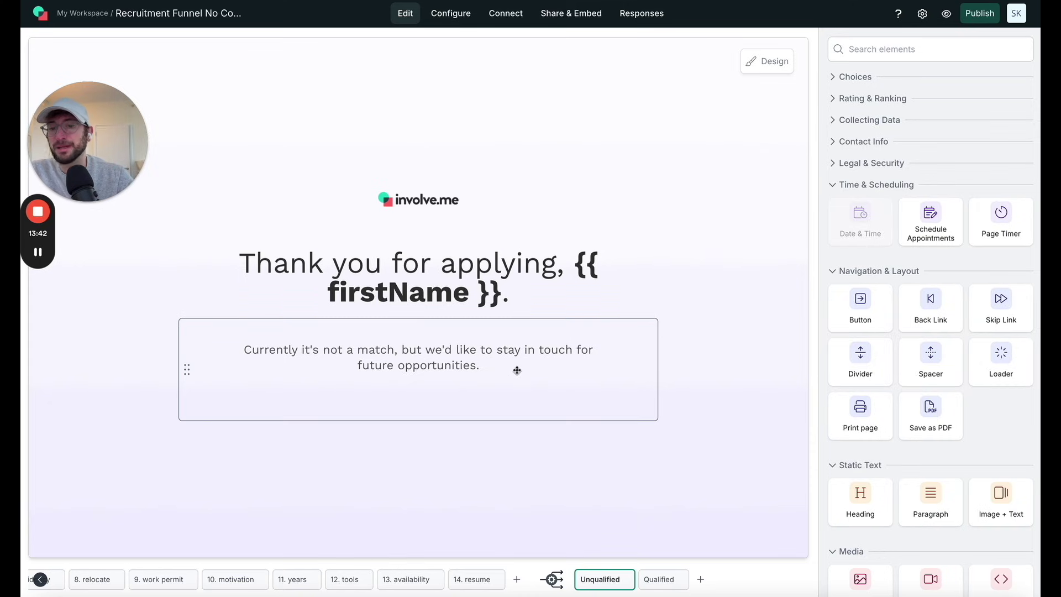
click(663, 578)
scroll(641, 469, down, 4)
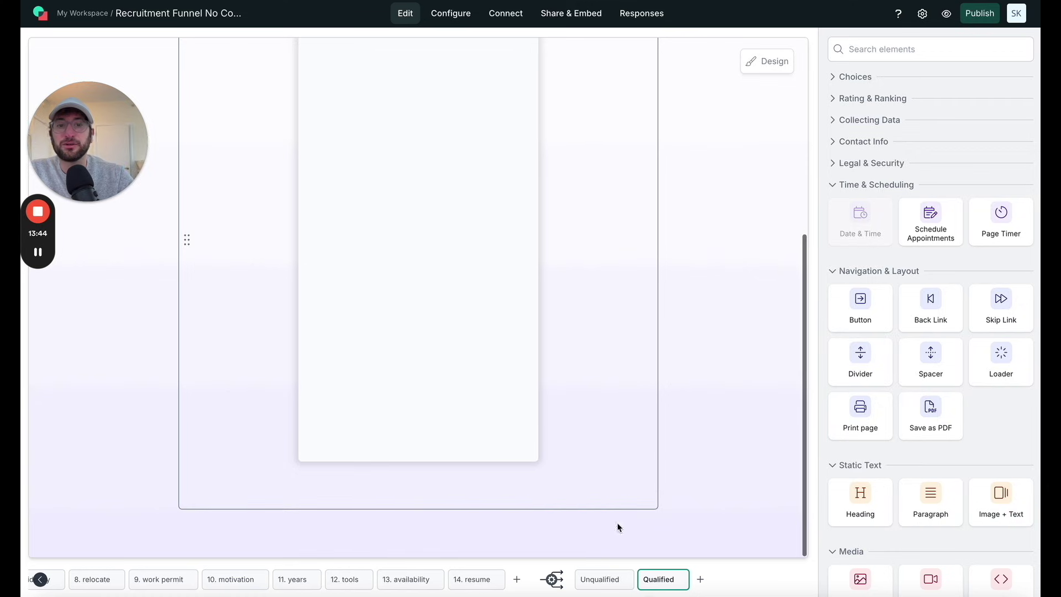
scroll(664, 390, up, 5)
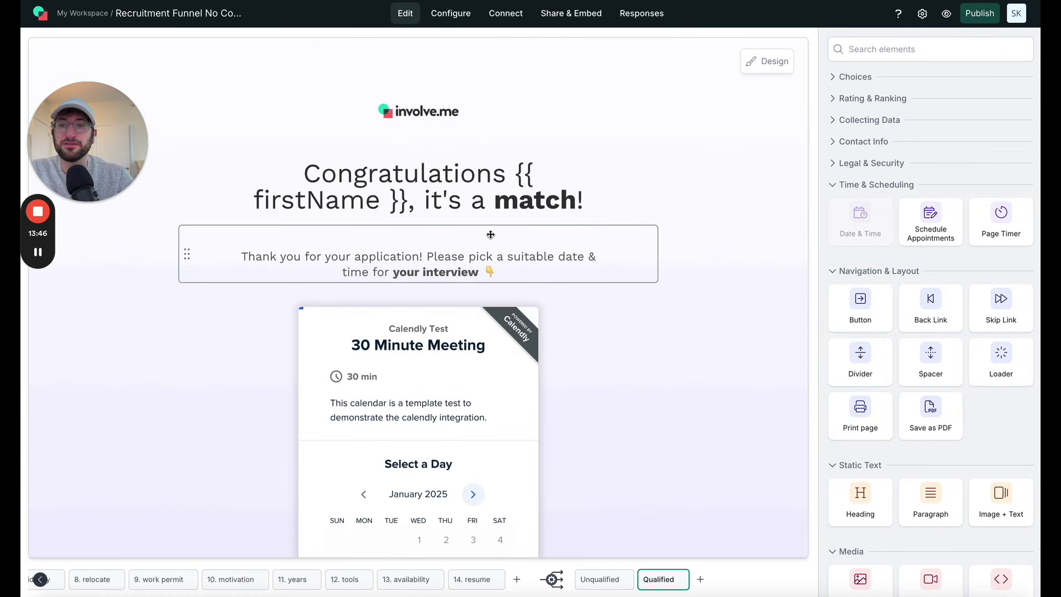
click(38, 252)
click(37, 254)
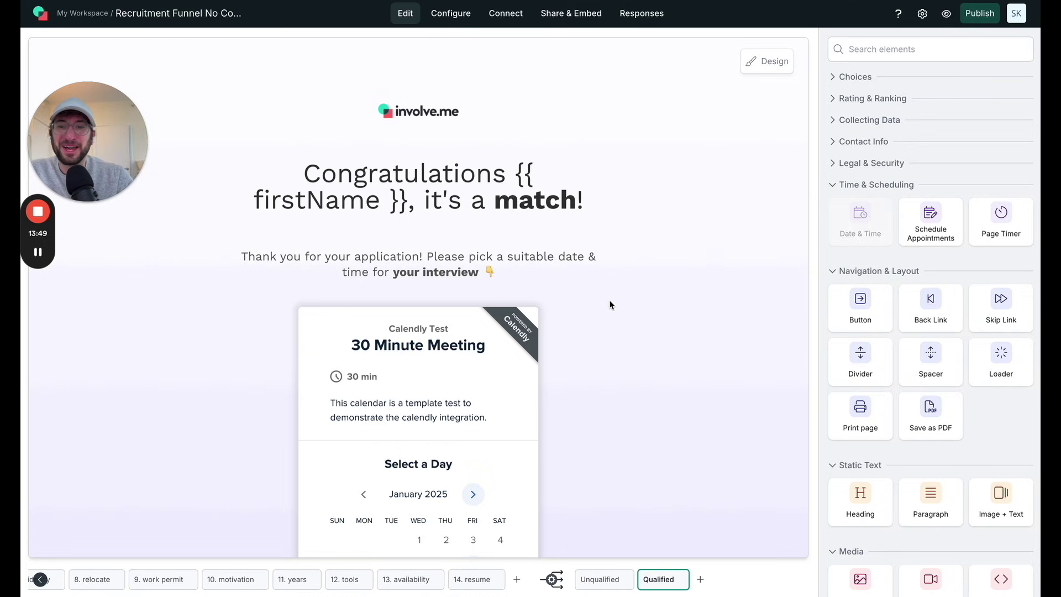
scroll(334, 579, left, 5)
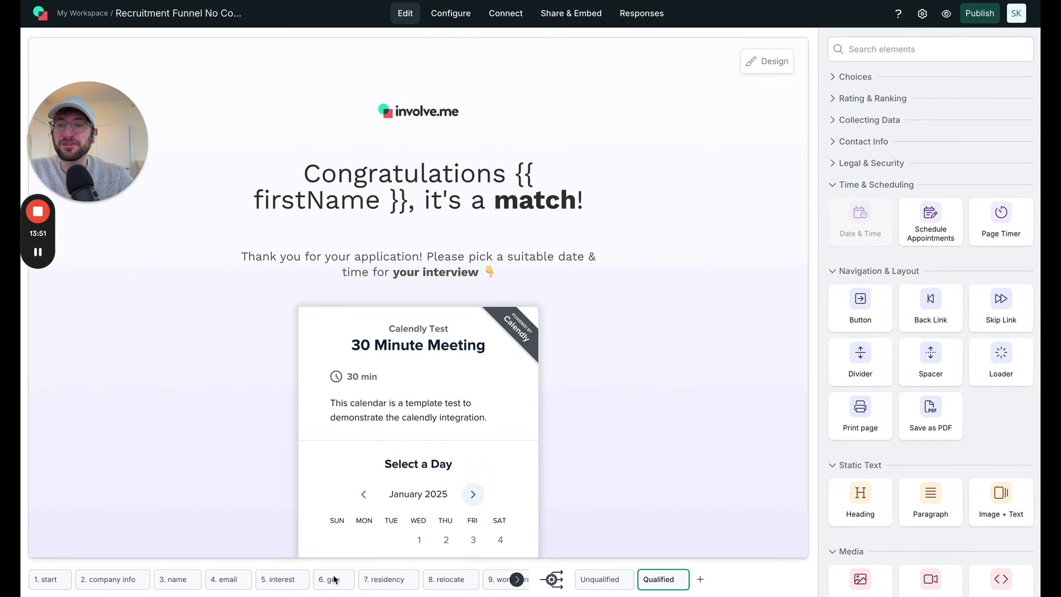
click(51, 579)
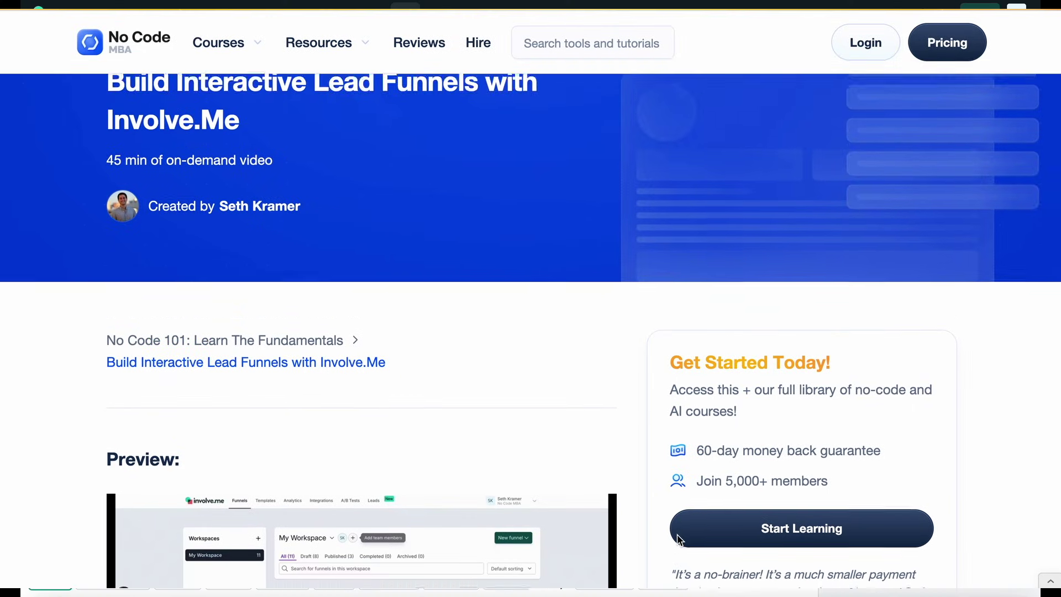
Switch to the No Code MBA website and read through the course page on building interactive lead funnels with Involve.Me.
scroll(677, 533, down, 2)
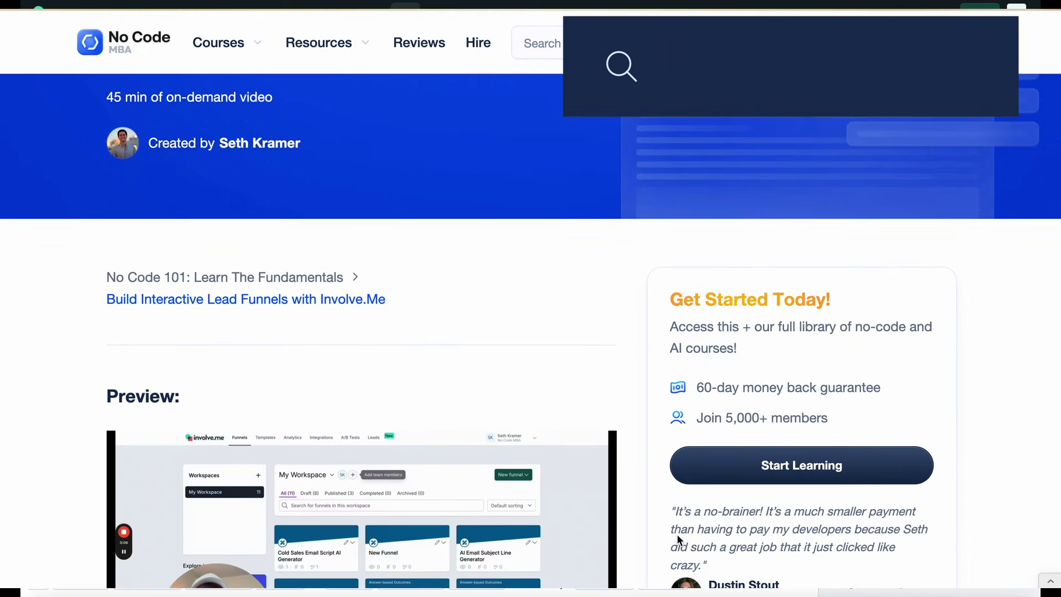
scroll(677, 534, down, 4)
scroll(677, 535, down, 6)
scroll(677, 534, down, 6)
scroll(678, 535, down, 1)
scroll(677, 534, down, 2)
scroll(678, 534, down, 2)
scroll(677, 538, down, 1)
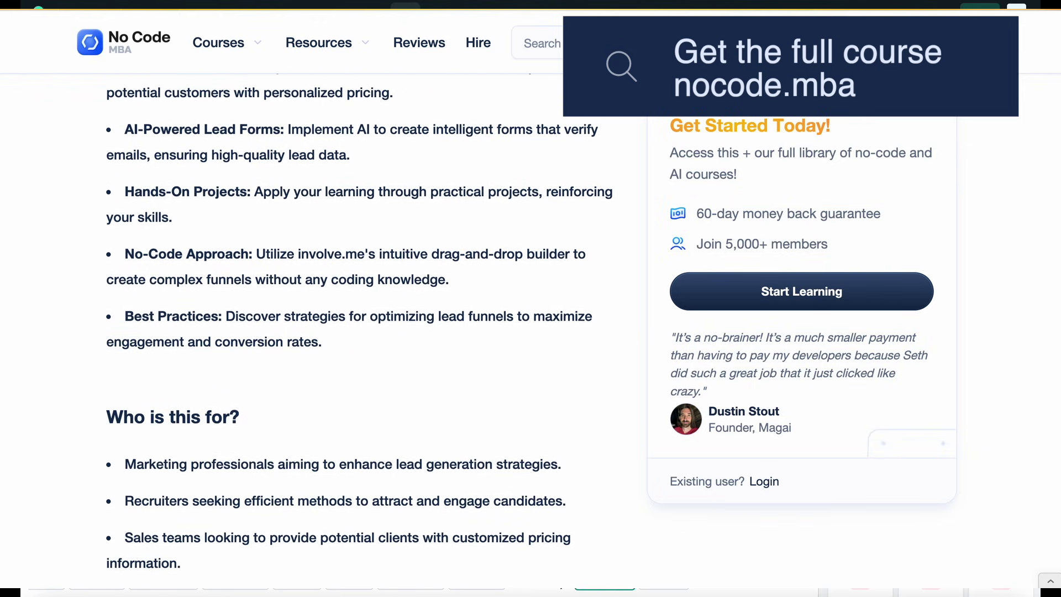
Examine the No Code MBA site's instructors, expert hiring offer and course catalog.
scroll(671, 538, down, 10)
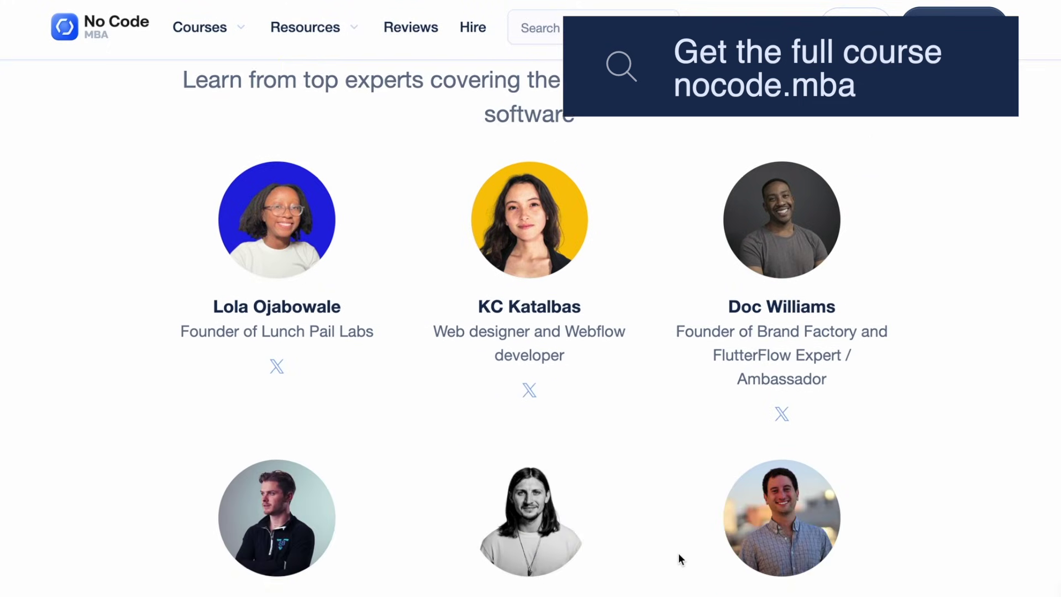
scroll(678, 552, down, 8)
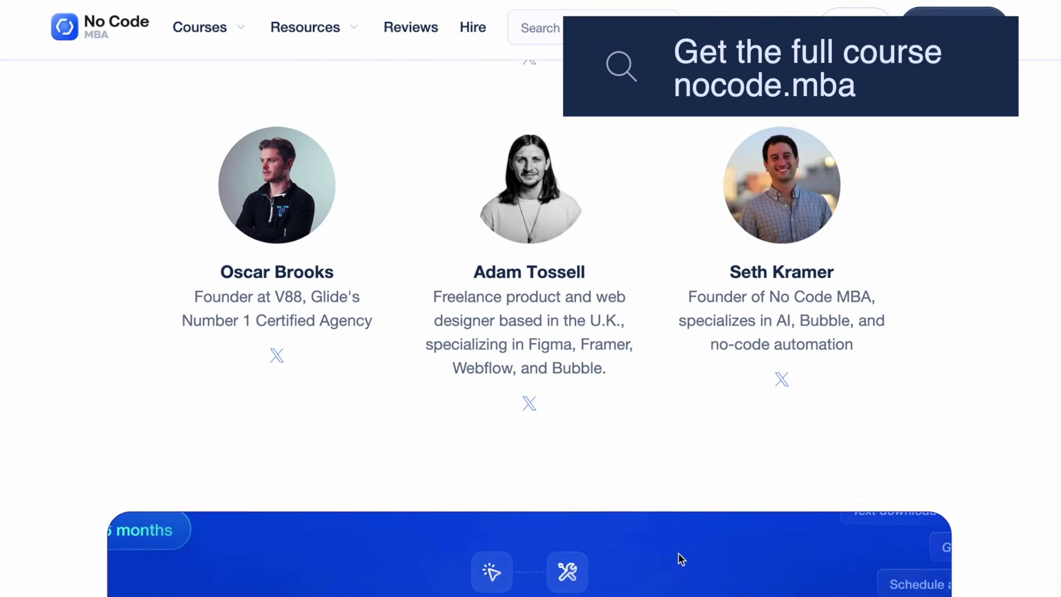
scroll(679, 557, down, 9)
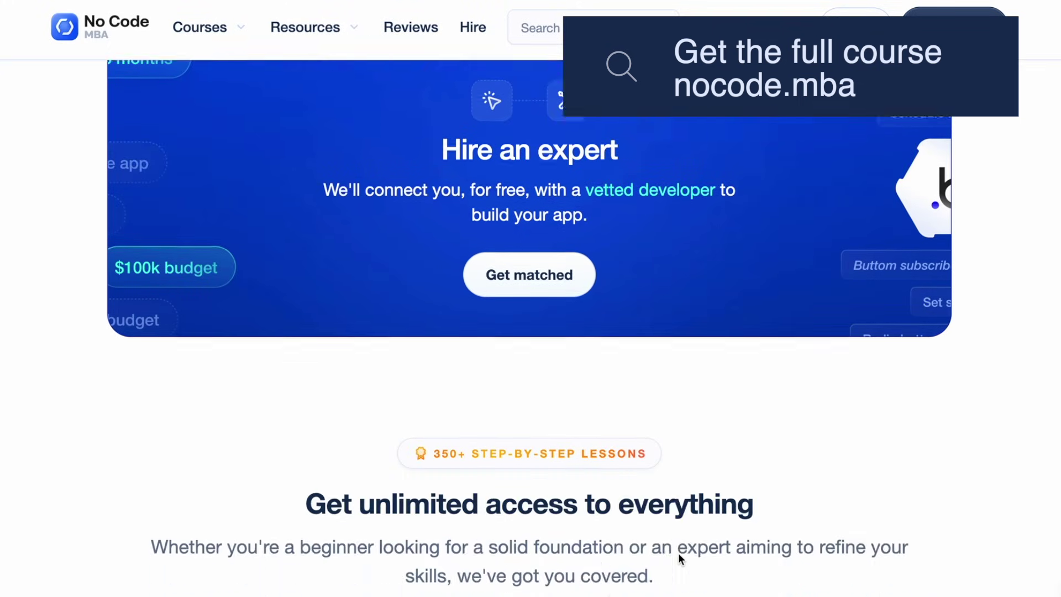
scroll(678, 553, down, 7)
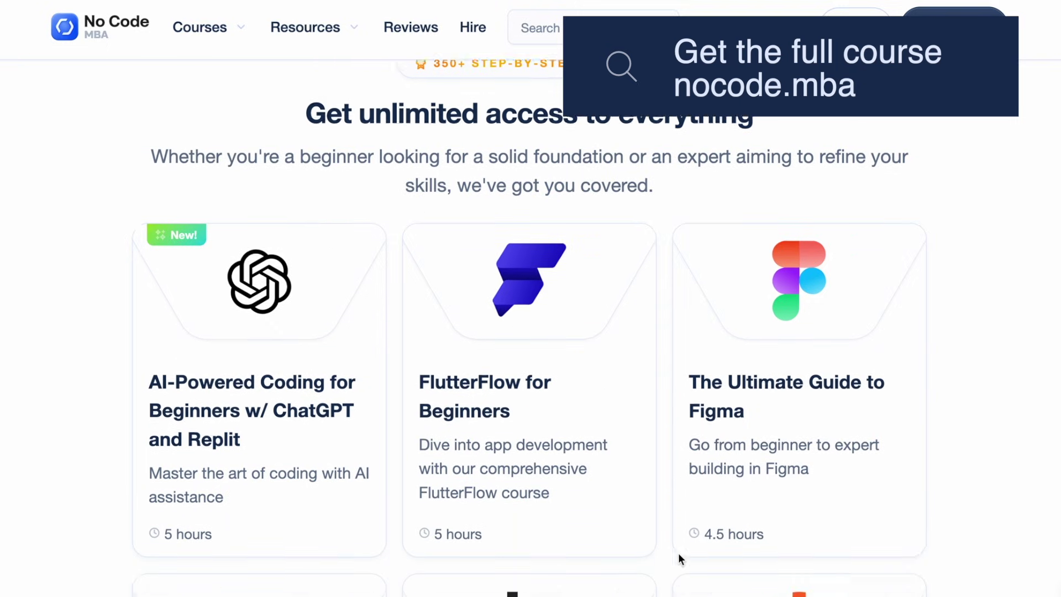
scroll(678, 552, down, 6)
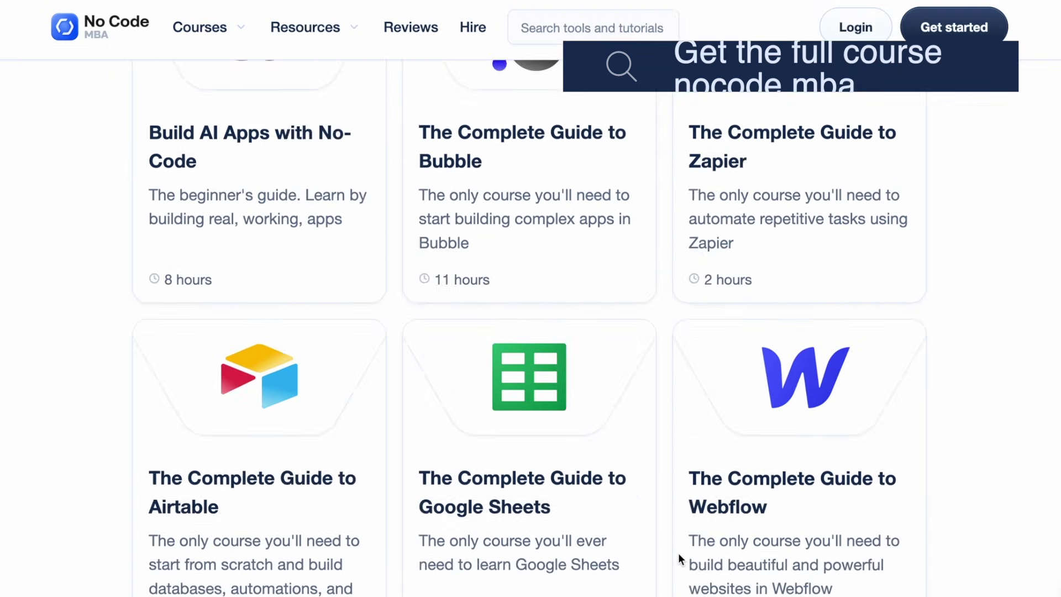